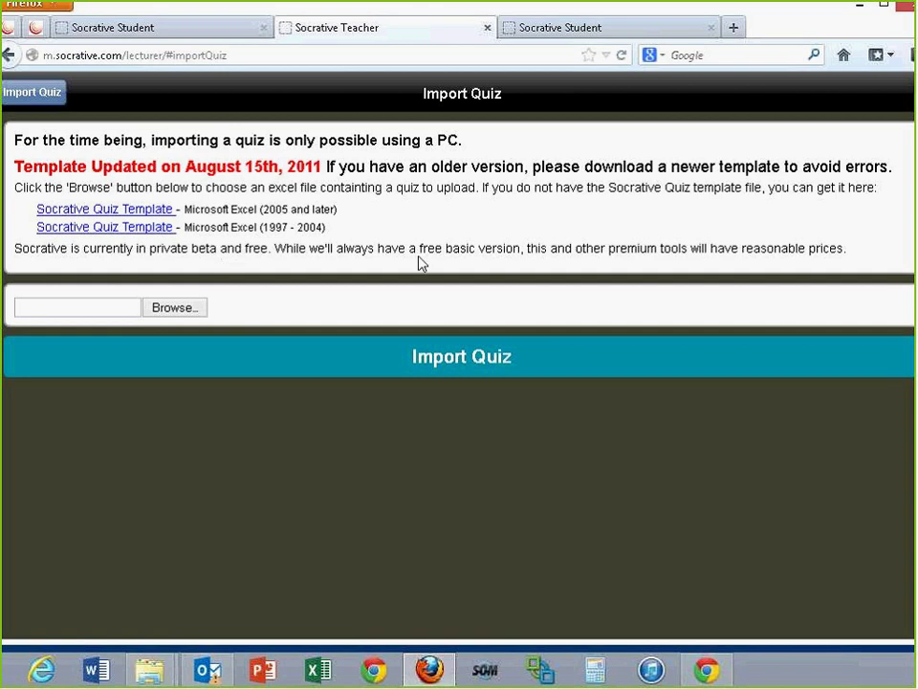
Step: Go from Import Quiz to the Manage Quizzes page and keep Webinar selected
left_click(10, 94)
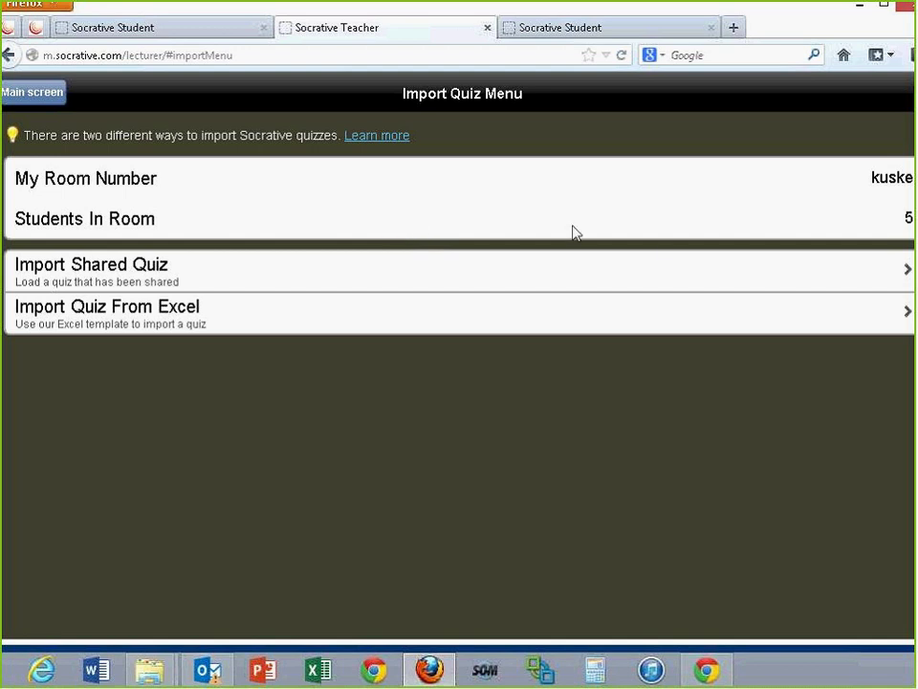
left_click(52, 95)
scroll(431, 311, "down", 5)
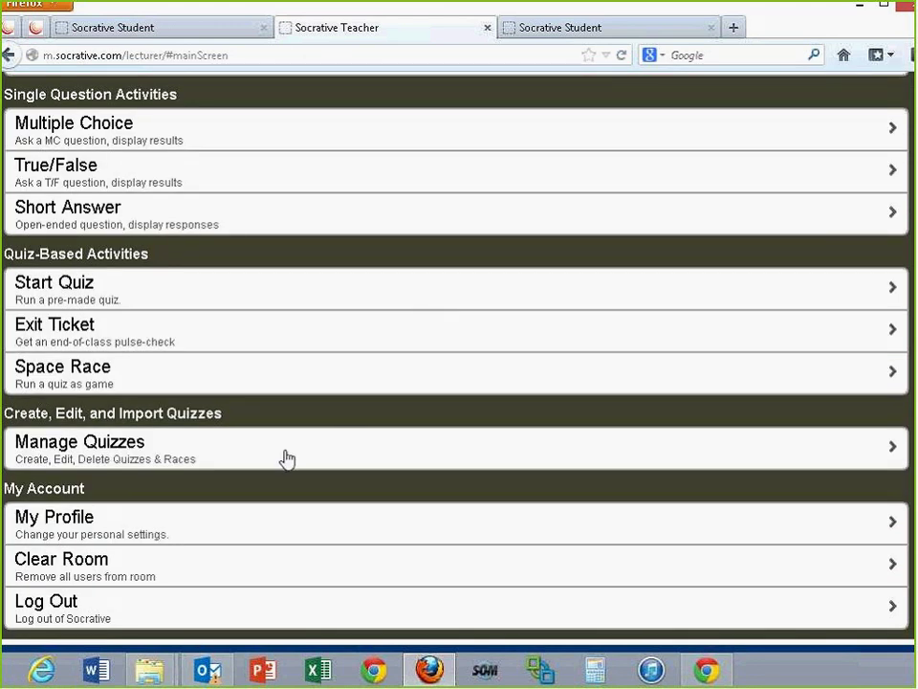
left_click(288, 456)
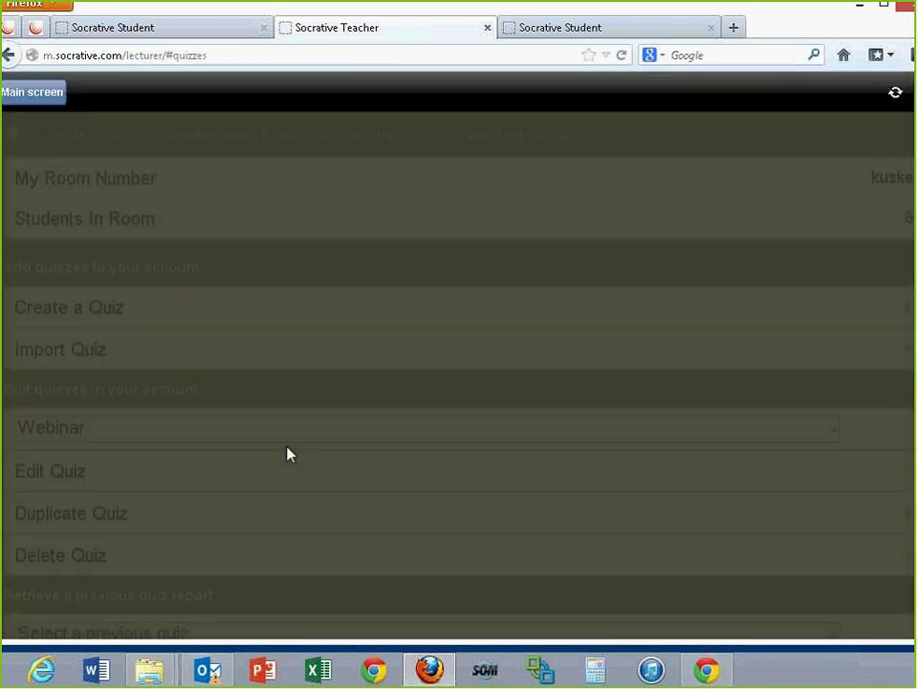
scroll(427, 504, "down", 2)
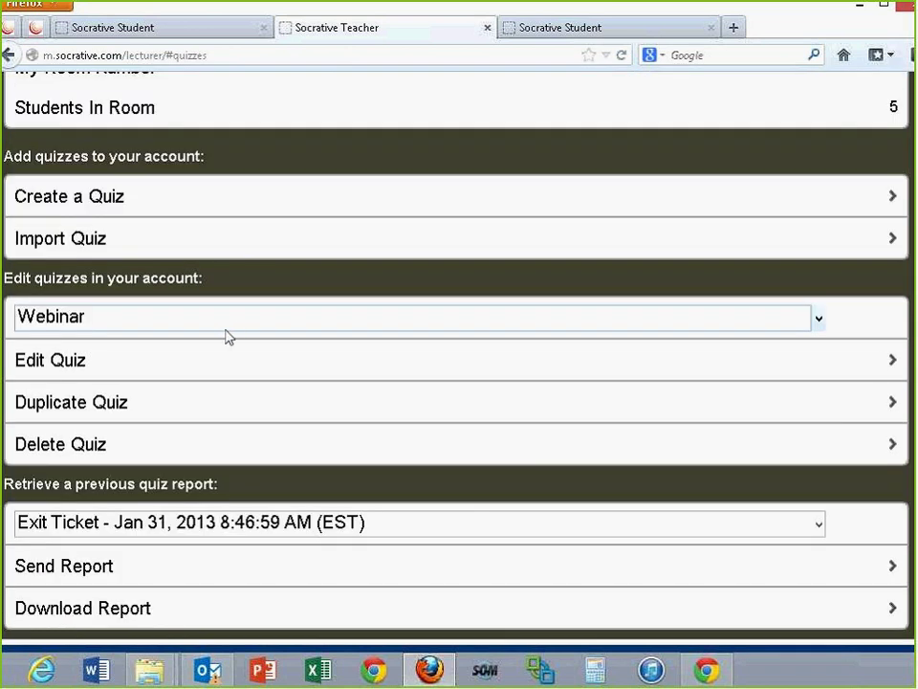
left_click(819, 320)
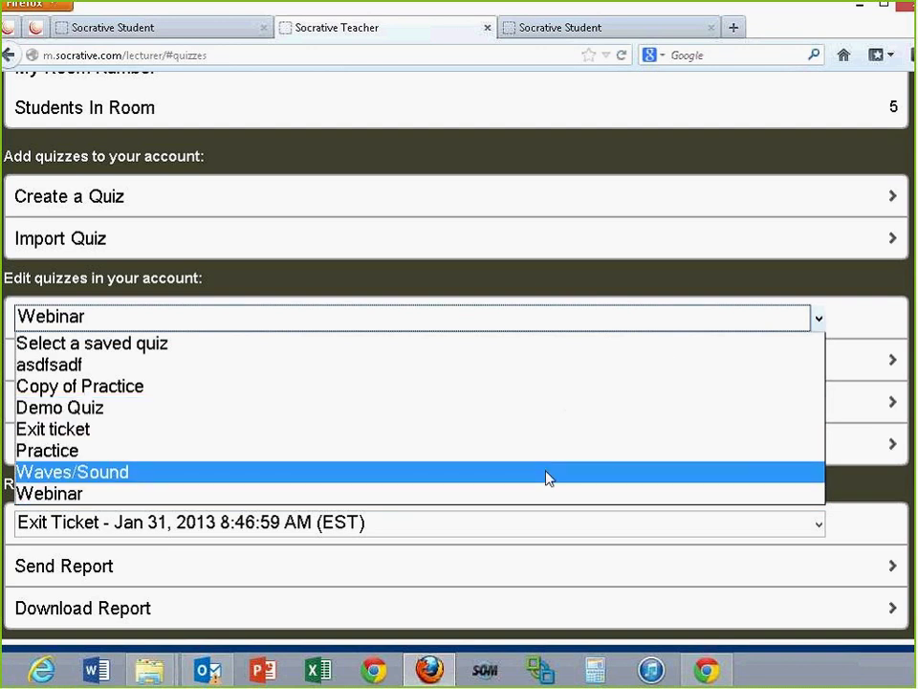
left_click(660, 285)
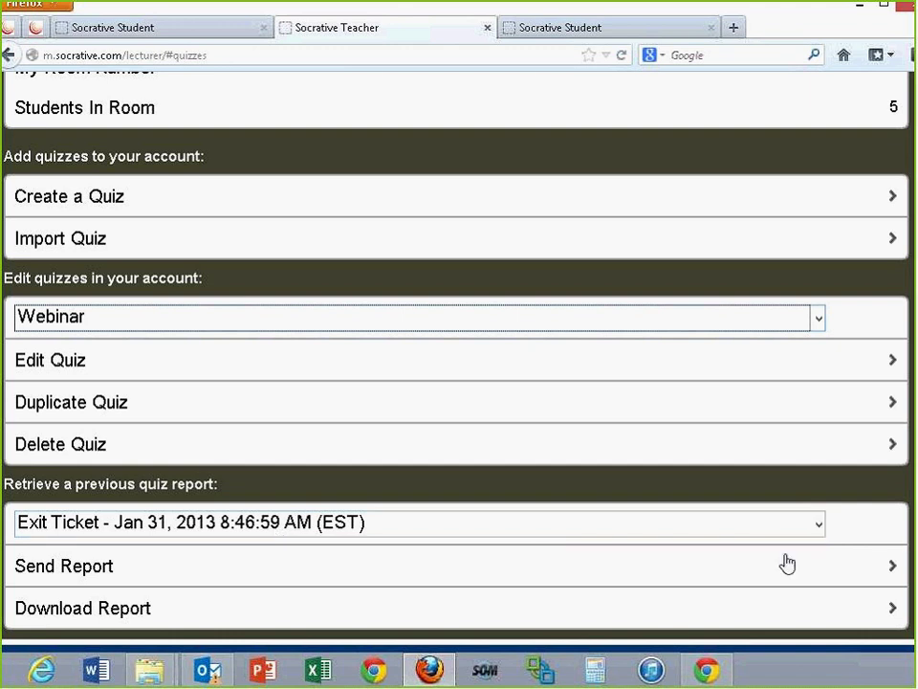
Step: Pick the Waves/Sound report, then switch to the Demo Quiz (Quick Quiz) Mar 22, 2012 report
left_click(818, 527)
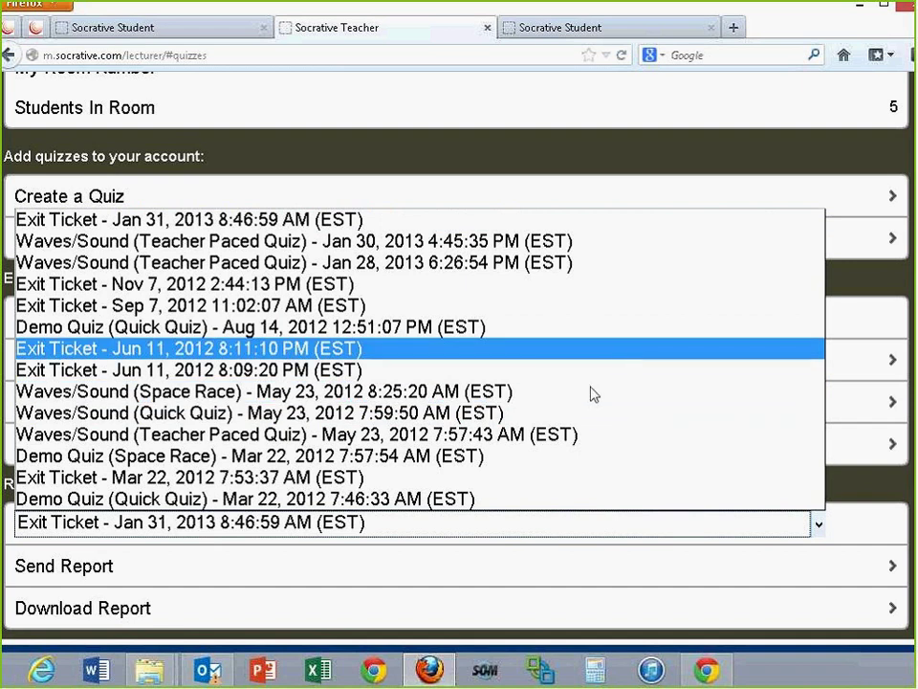
left_click(430, 241)
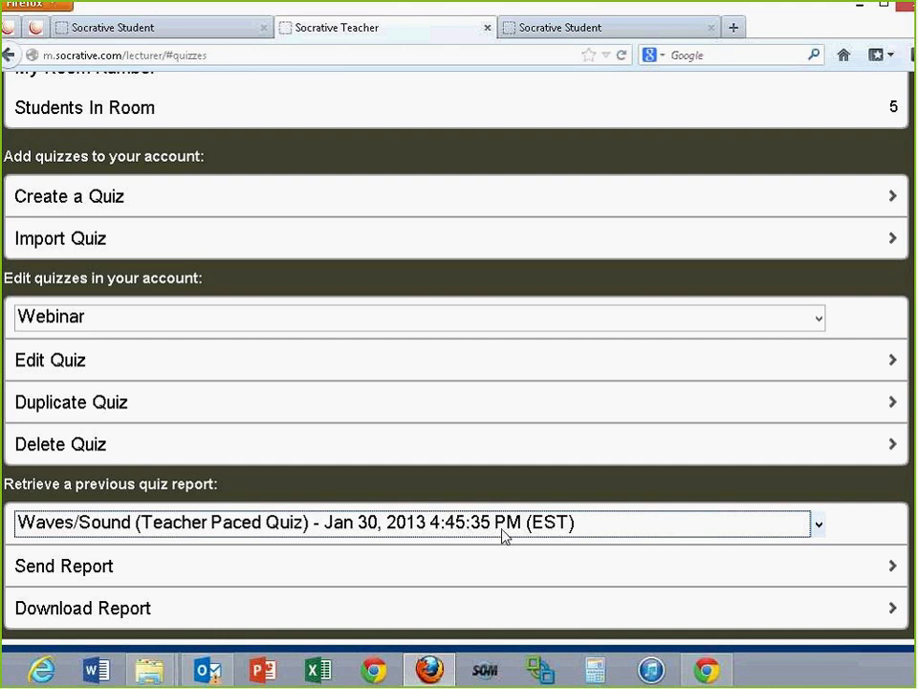
left_click(818, 525)
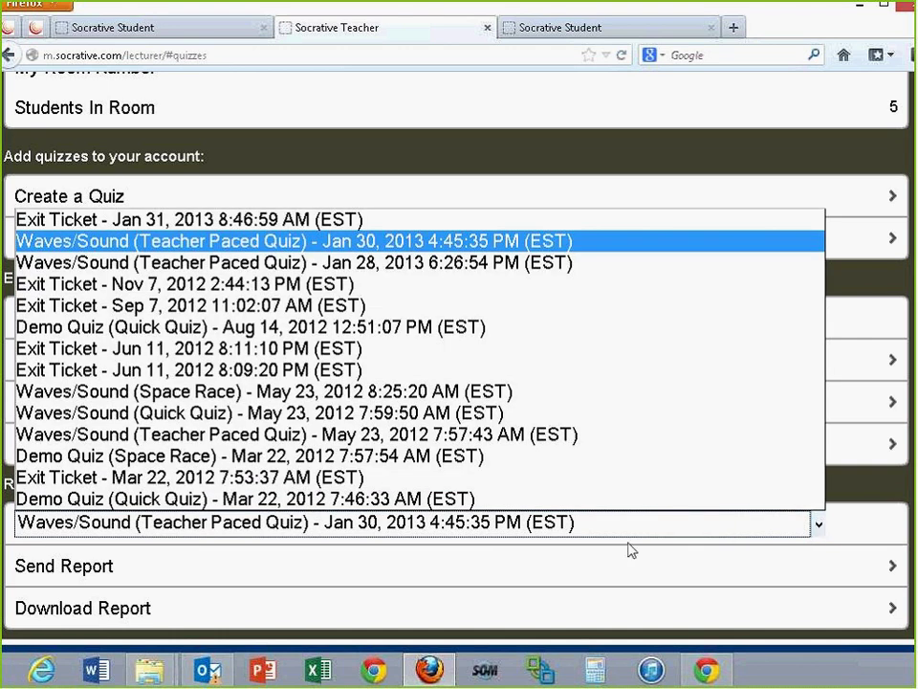
left_click(546, 502)
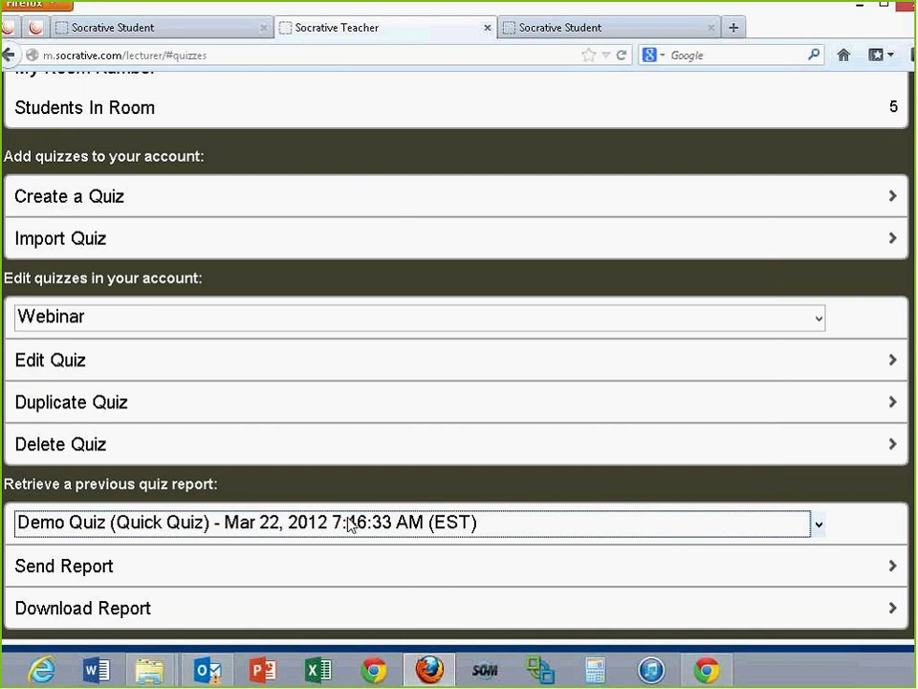
scroll(593, 531, "up", 1)
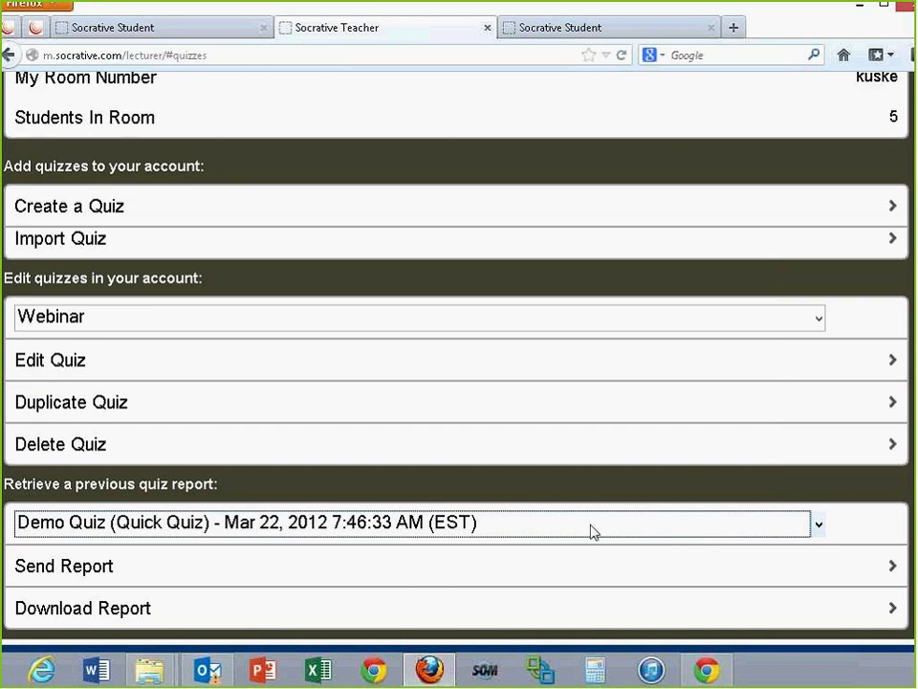
scroll(592, 532, "up", 2)
scroll(592, 533, "down", 2)
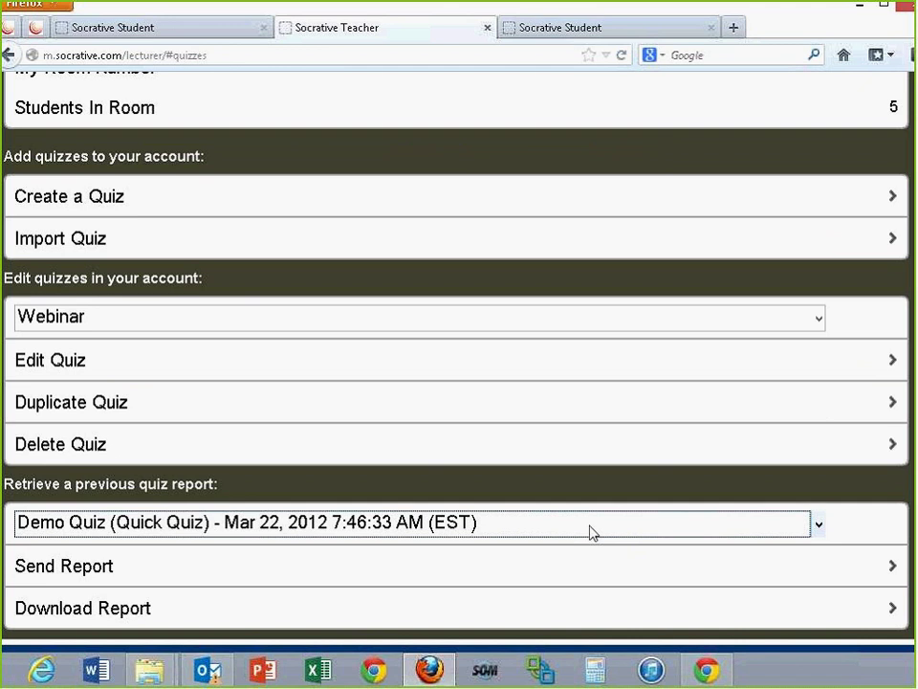
scroll(592, 532, "up", 2)
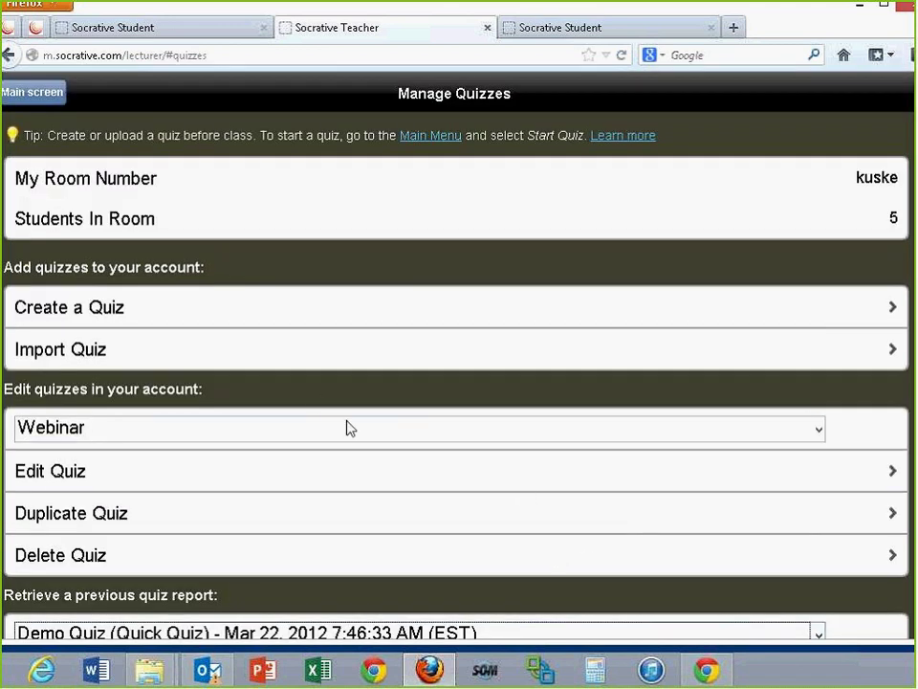
Step: Open Start Quiz from the main screen and choose the Webinar quiz
left_click(40, 92)
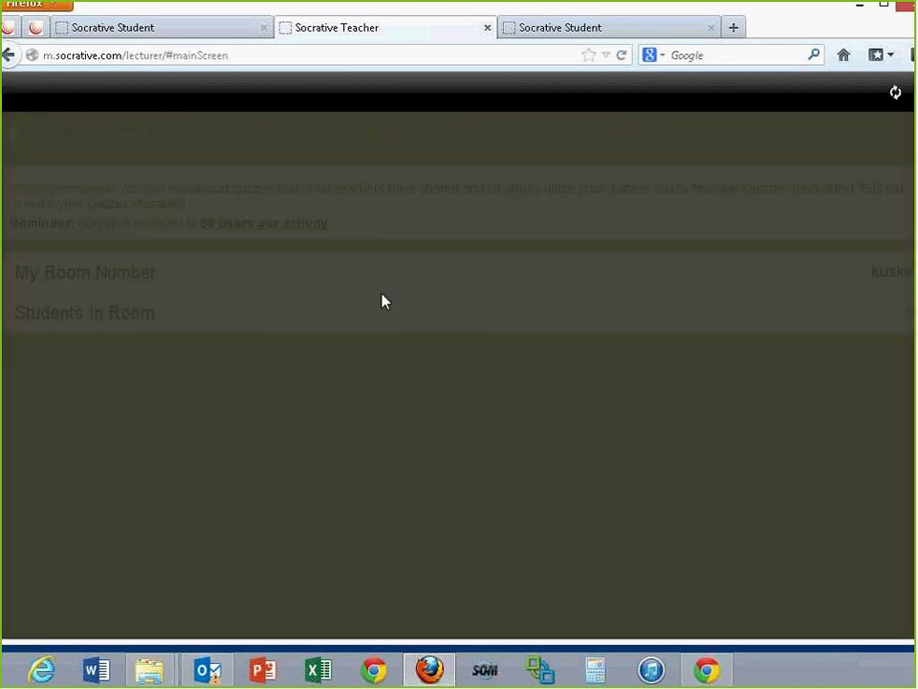
scroll(215, 410, "down", 4)
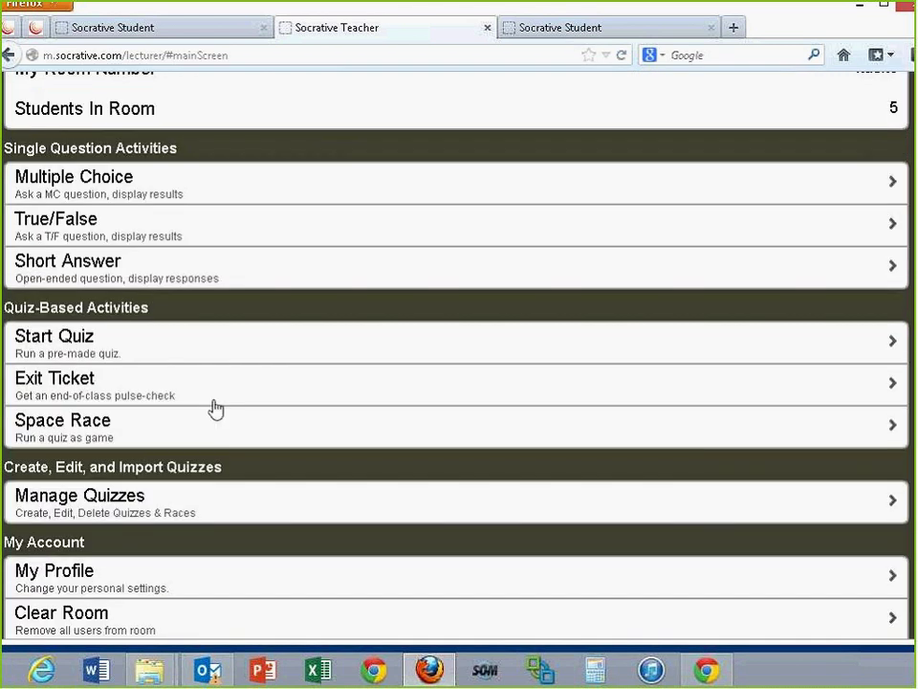
left_click(179, 345)
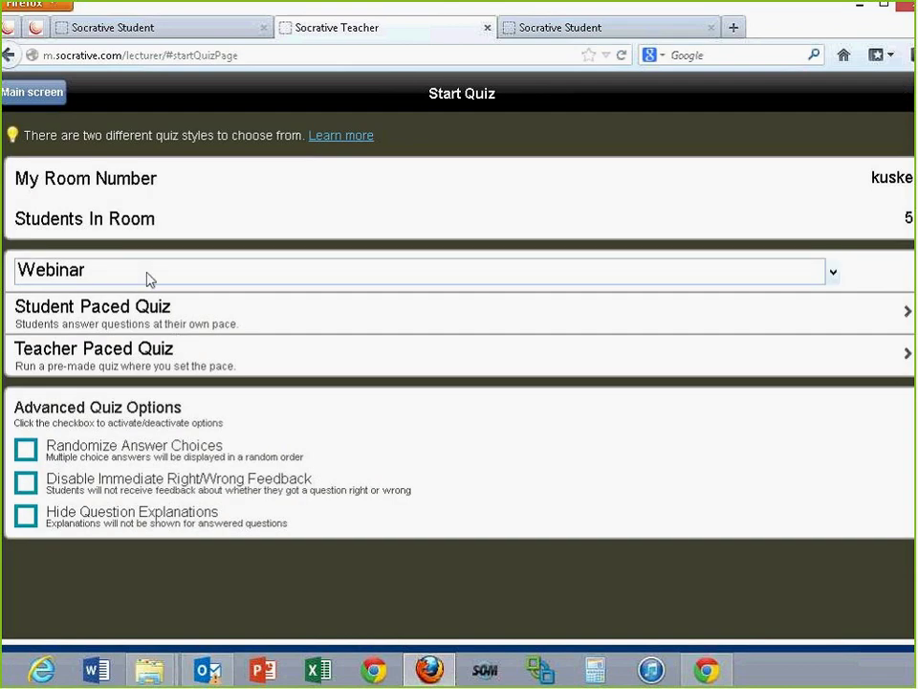
left_click(148, 279)
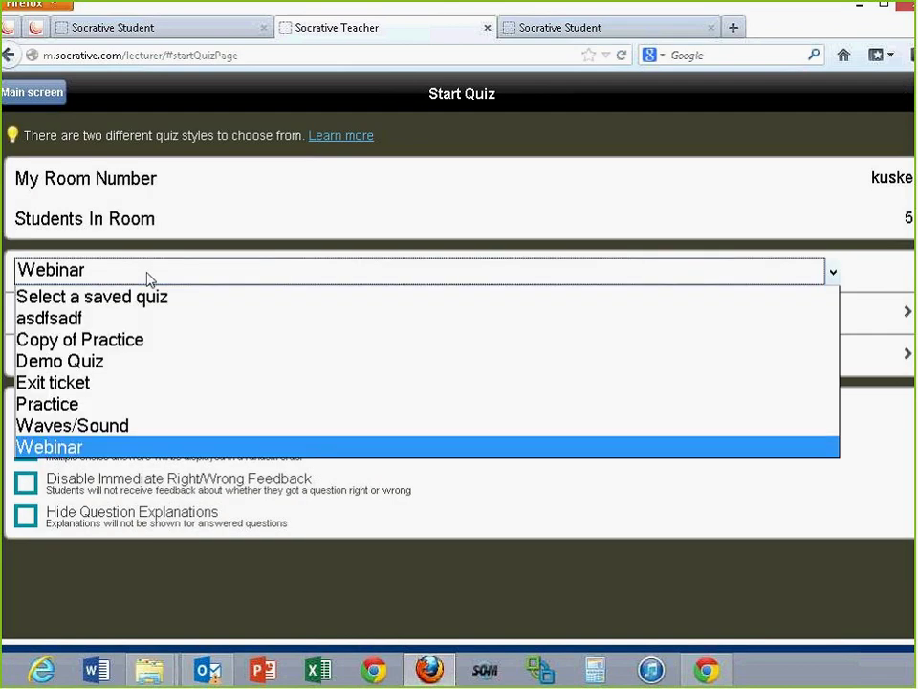
left_click(139, 270)
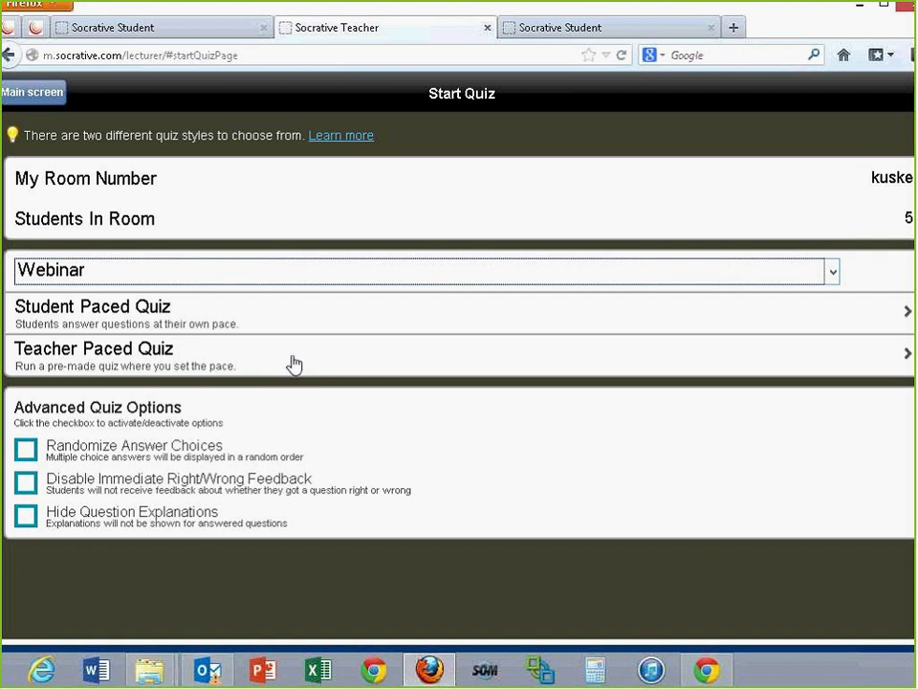
Step: Launch Webinar as a teacher-paced quiz and send questions 2, 3 and 4
left_click(299, 361)
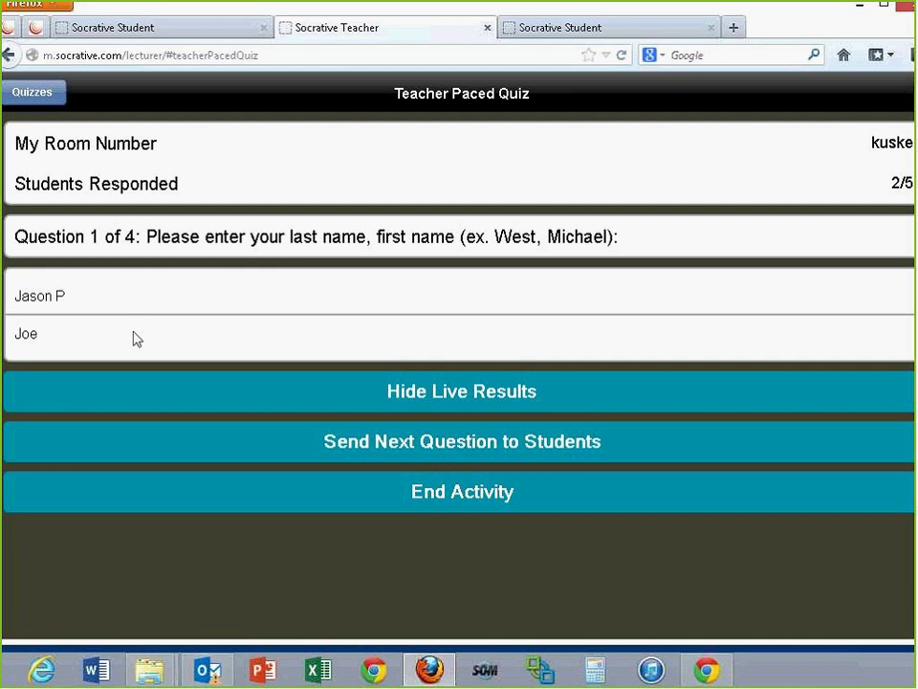
left_click(450, 443)
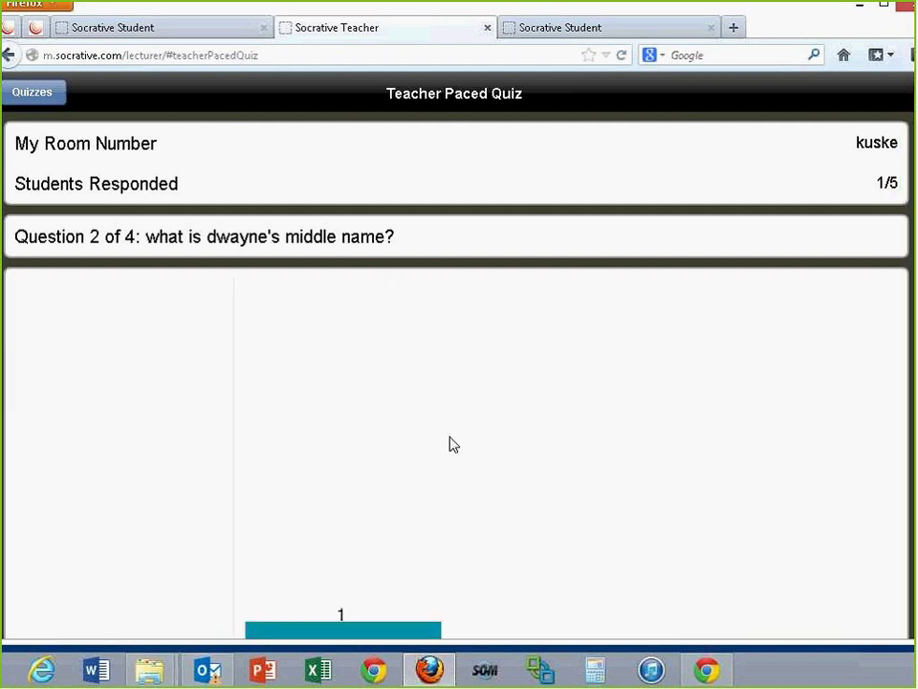
scroll(536, 461, "down", 5)
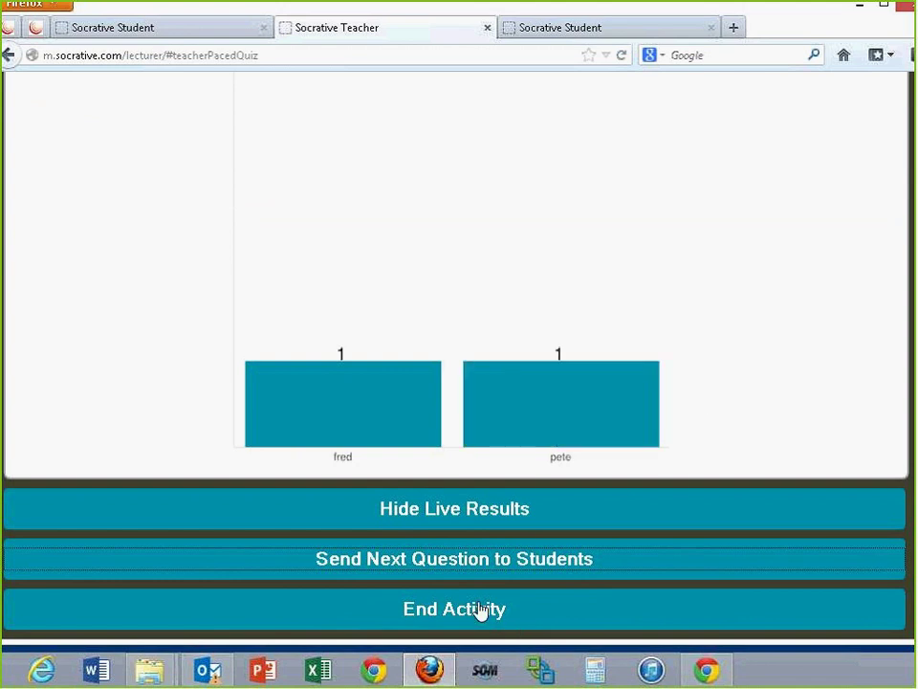
left_click(484, 562)
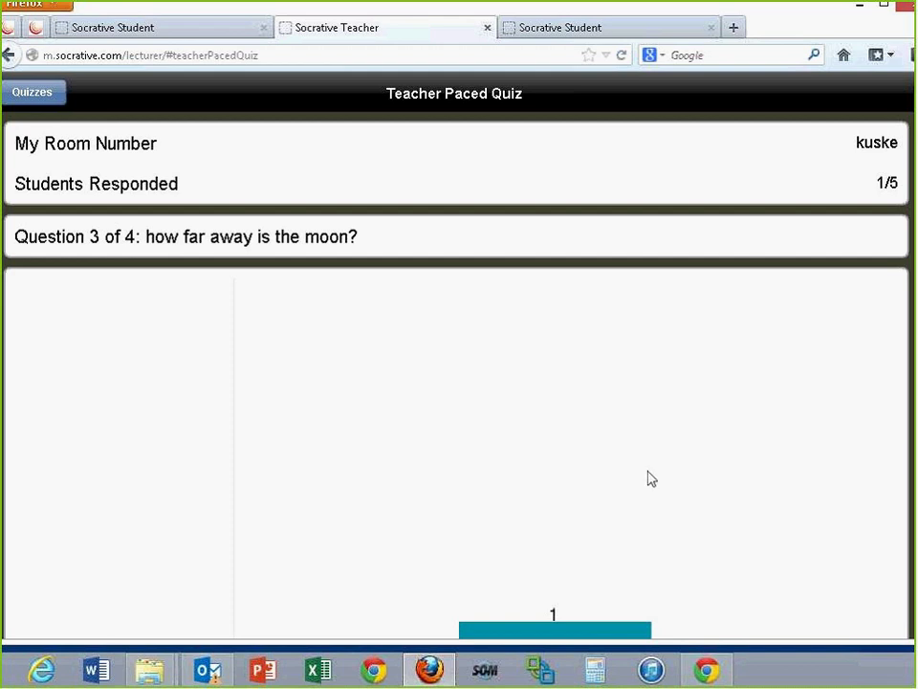
scroll(648, 478, "down", 5)
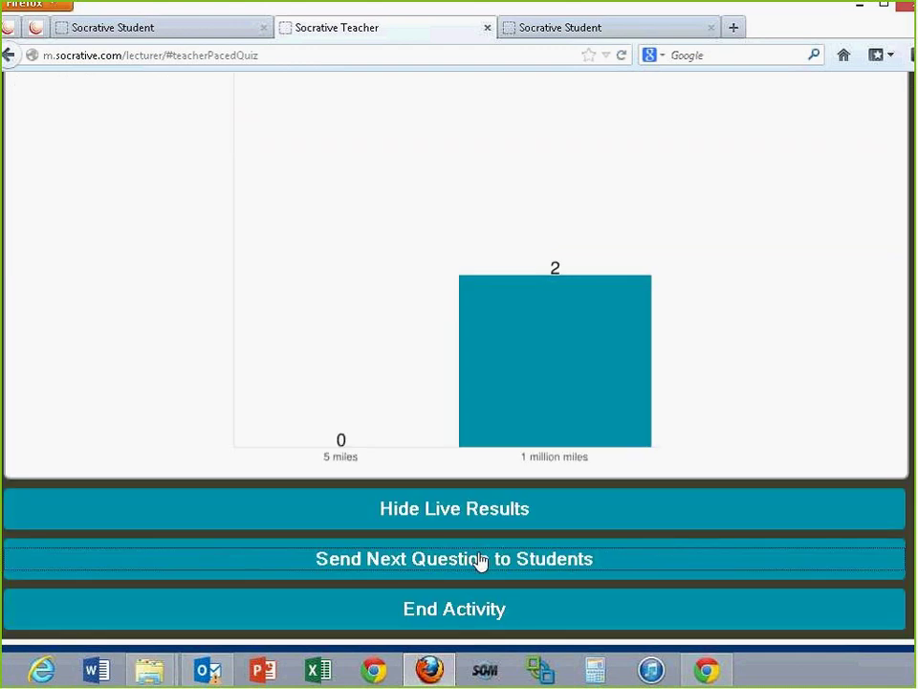
left_click(478, 560)
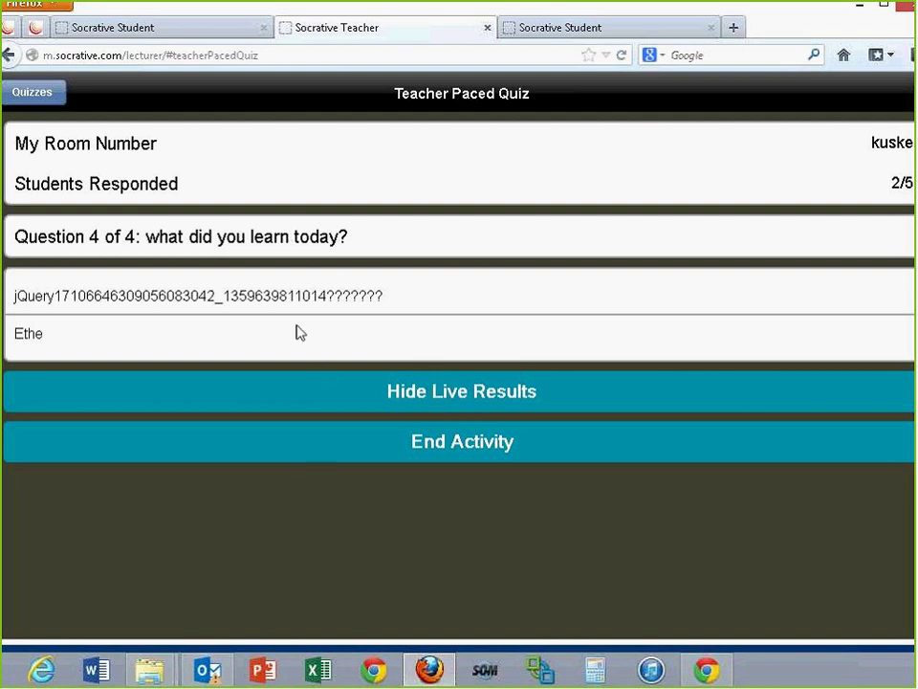
Step: End the quiz, have the grade report emailed, and maximize the Outlook inbox
left_click(445, 444)
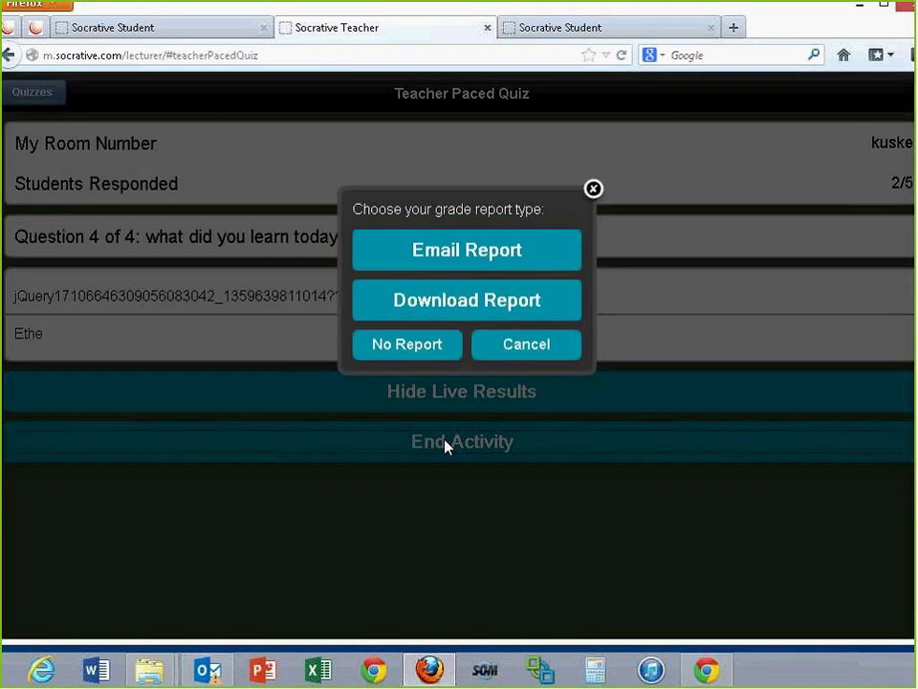
left_click(453, 250)
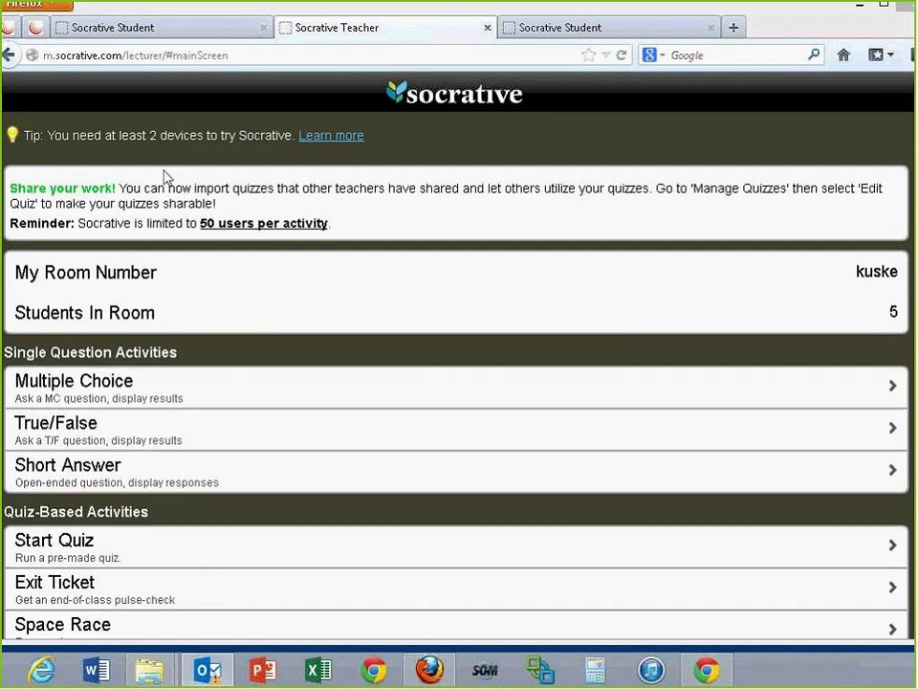
key("alt+Tab")
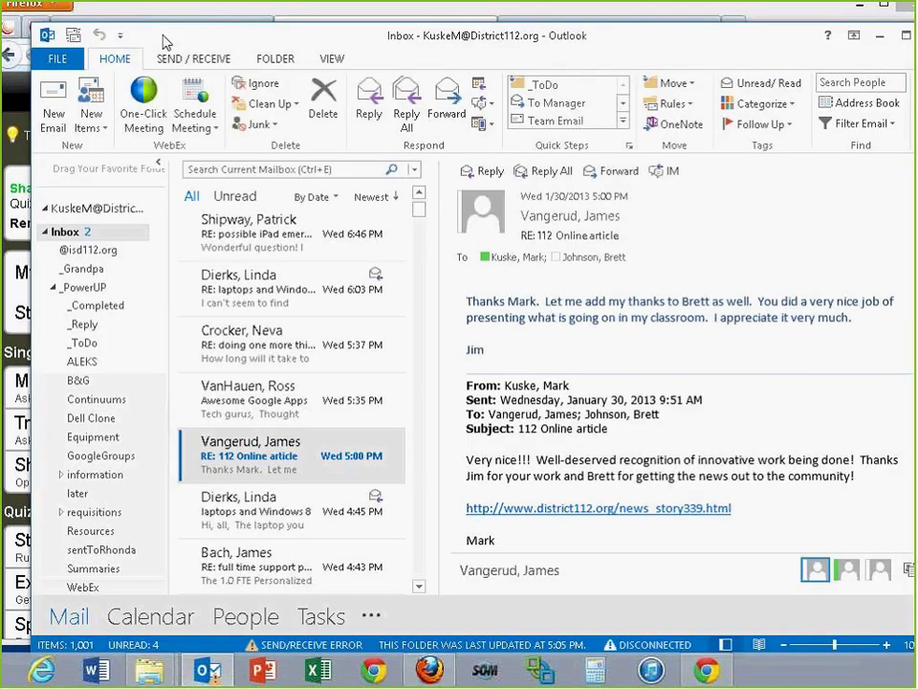
double_click(164, 42)
Step: Leave Outlook, check the student dashboard, and return to the teacher main screen
scroll(251, 321, "up", 5)
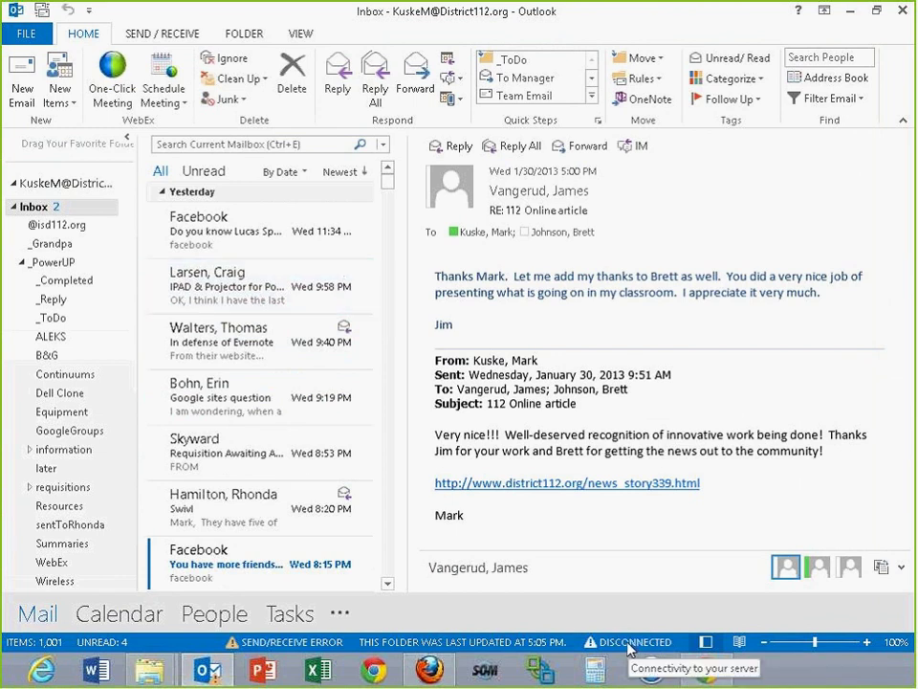
left_click(850, 11)
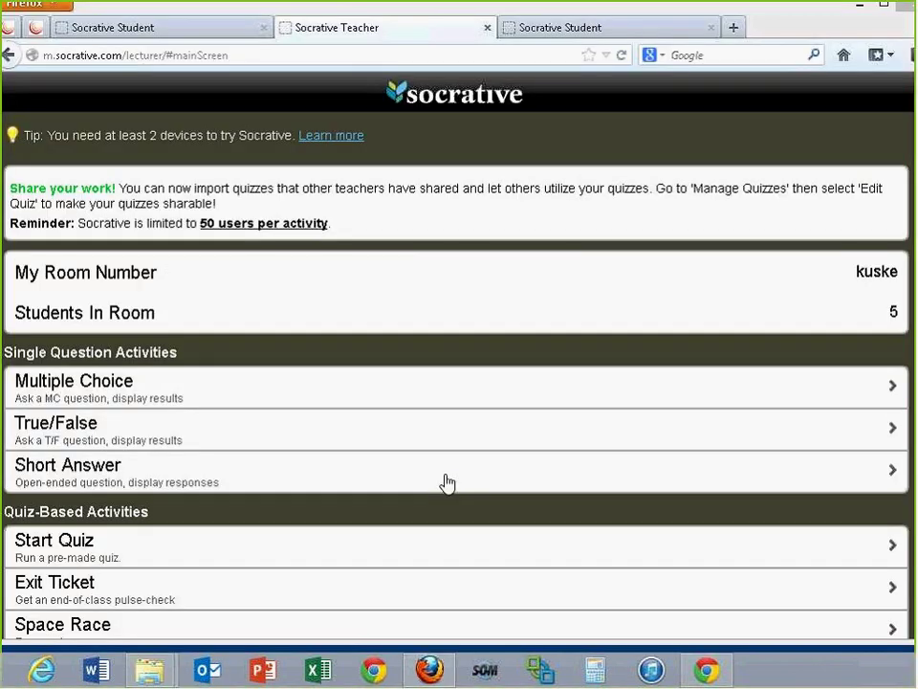
left_click(225, 681)
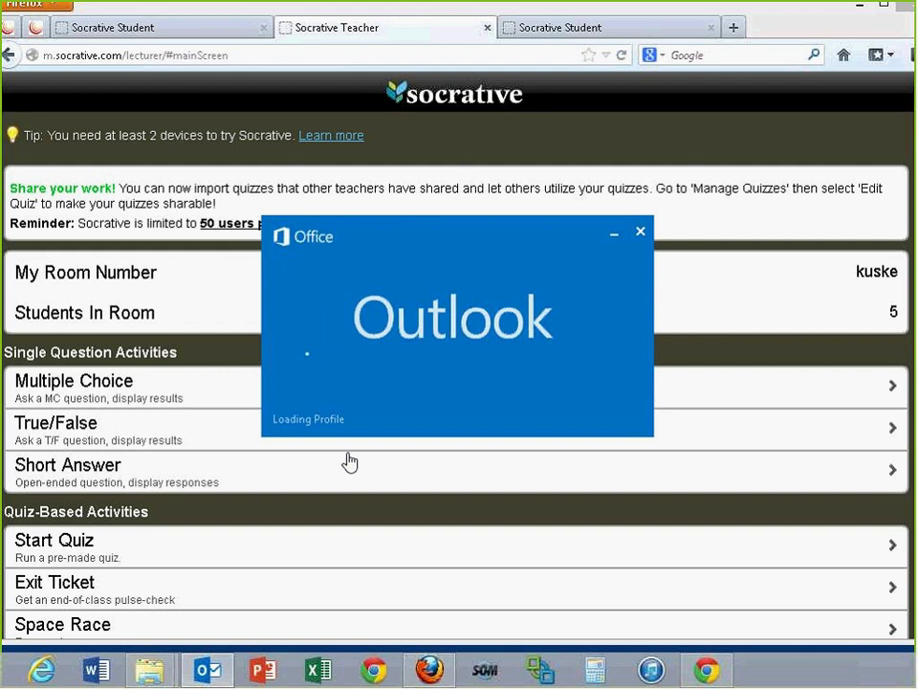
left_click(602, 34)
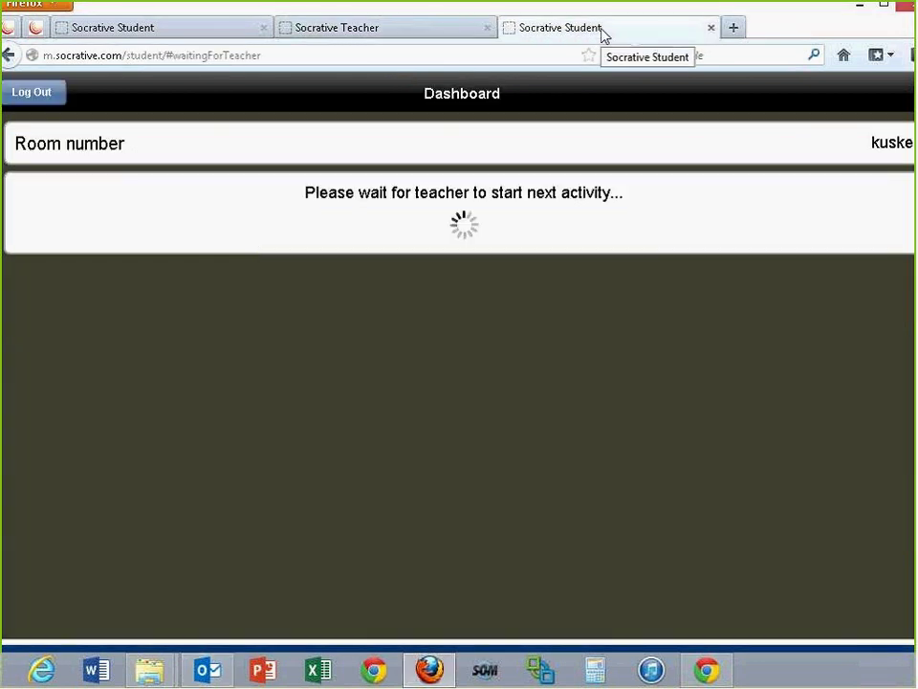
left_click(425, 31)
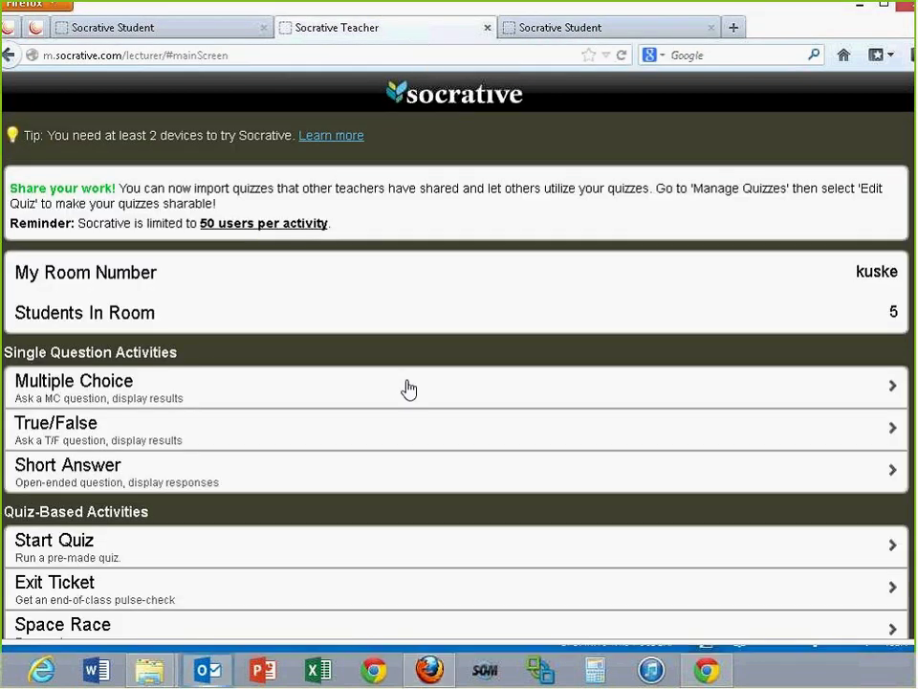
scroll(416, 414, "down", 5)
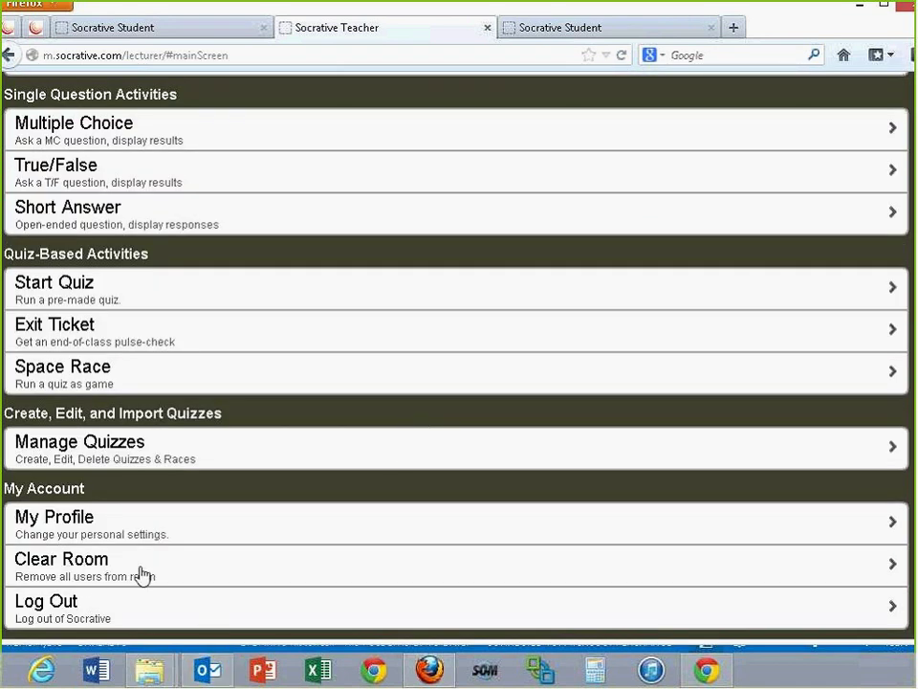
left_click(140, 531)
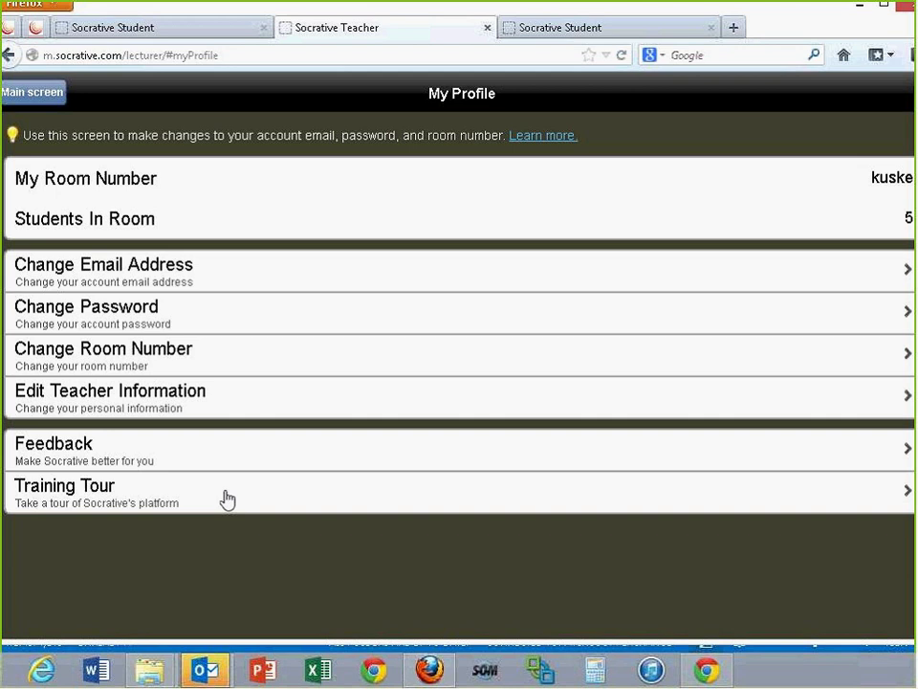
left_click(46, 100)
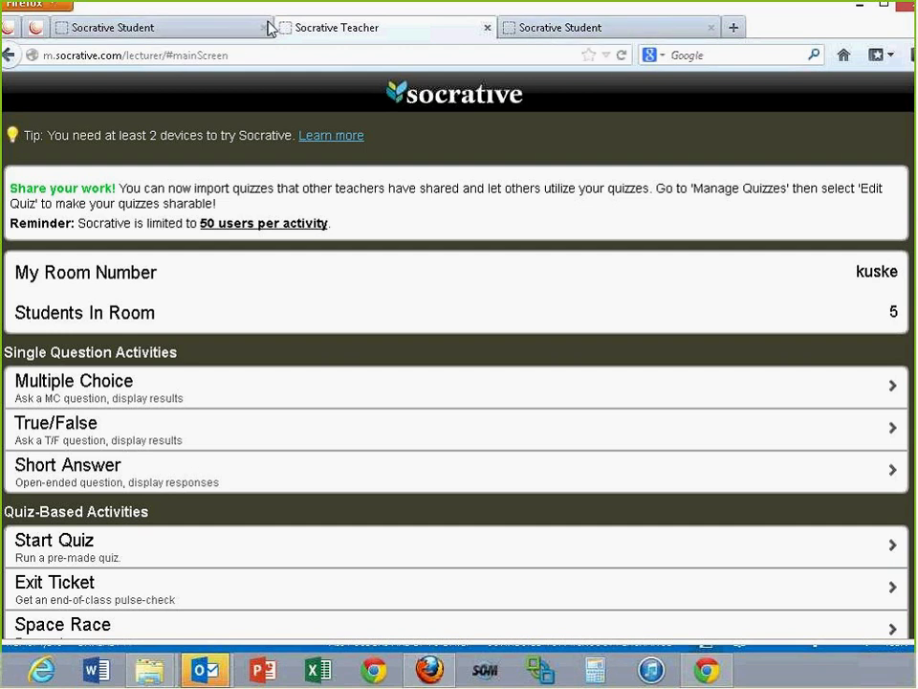
left_click(734, 29)
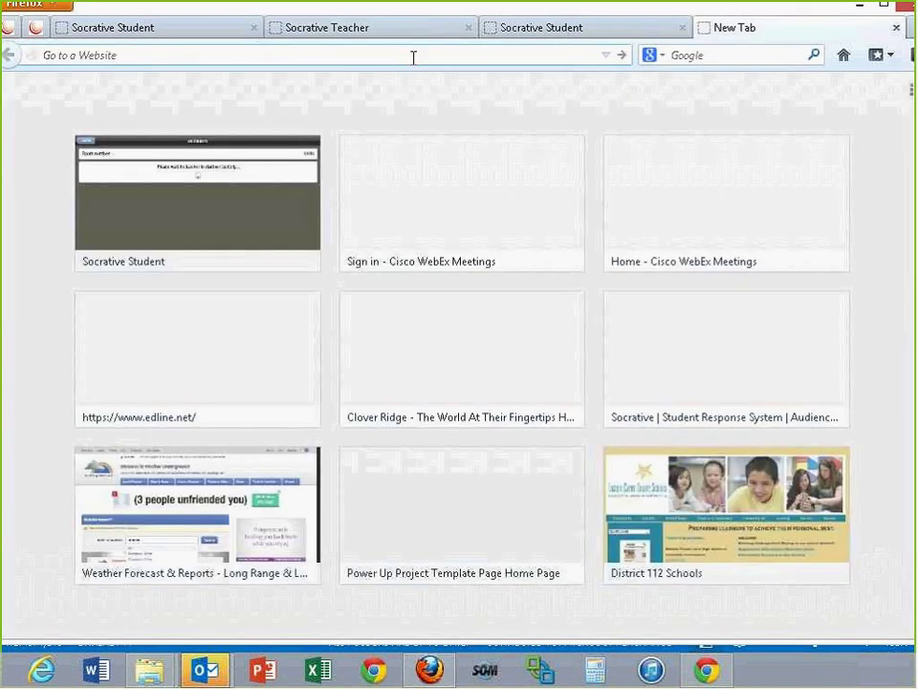
type("www.soc")
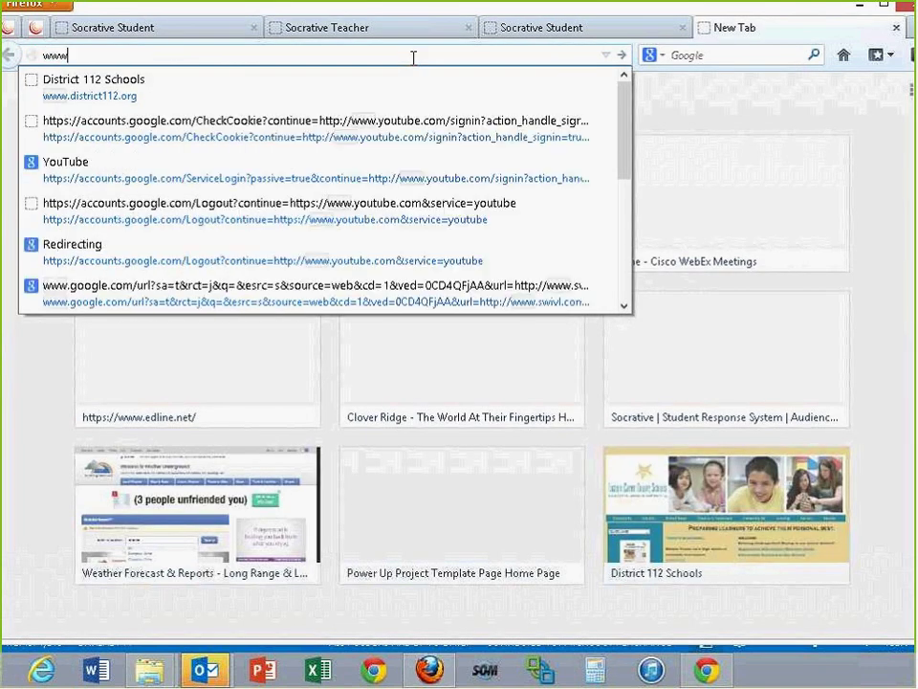
key("Return")
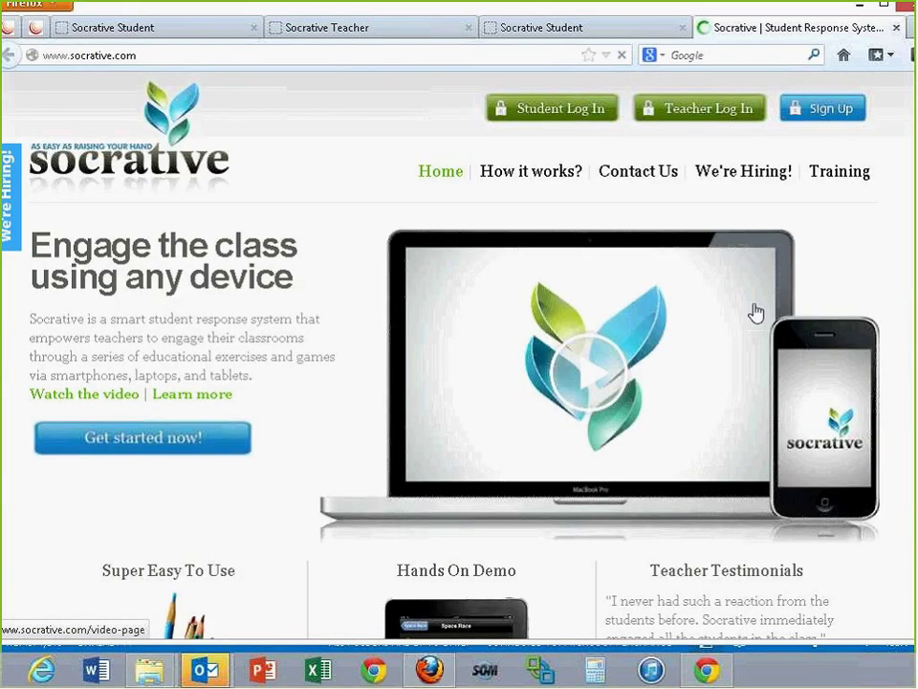
scroll(750, 430, "down", 8)
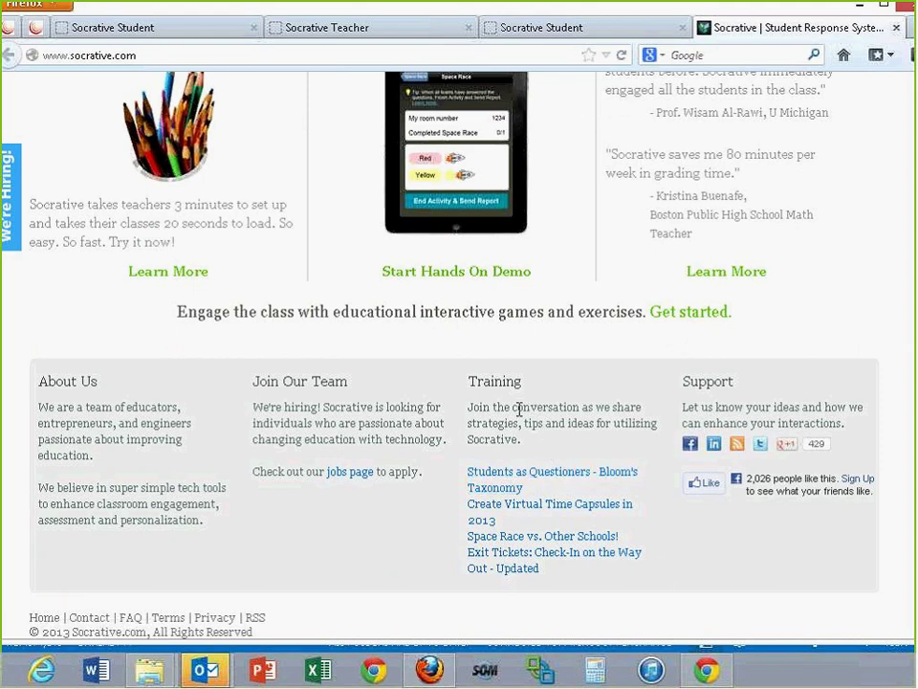
Step: Read the 'Students as Questioners' Bloom's Taxonomy article, then close its tab
left_click(498, 481)
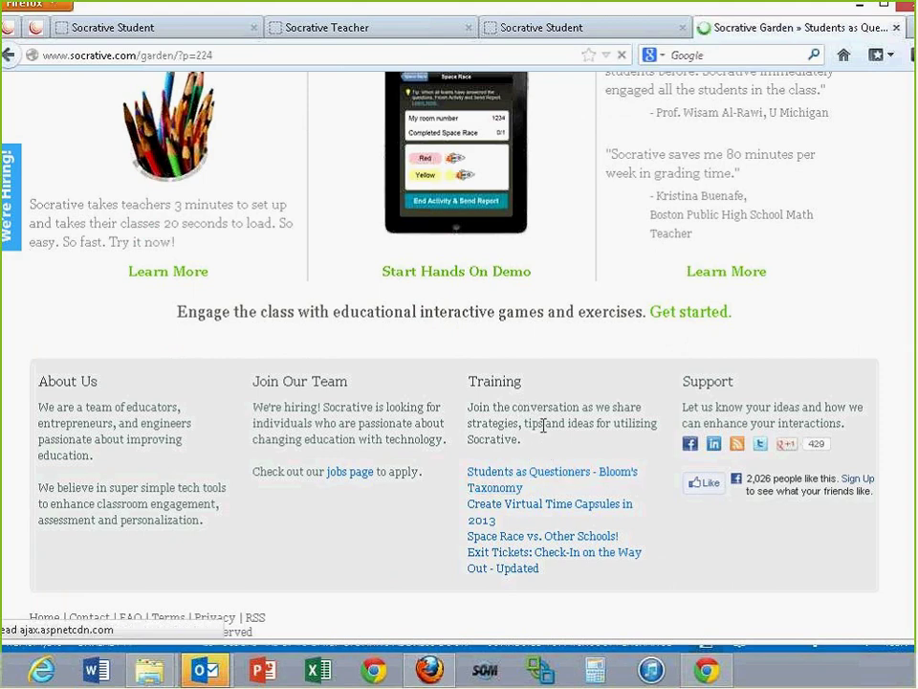
scroll(549, 432, "down", 2)
scroll(386, 333, "down", 5)
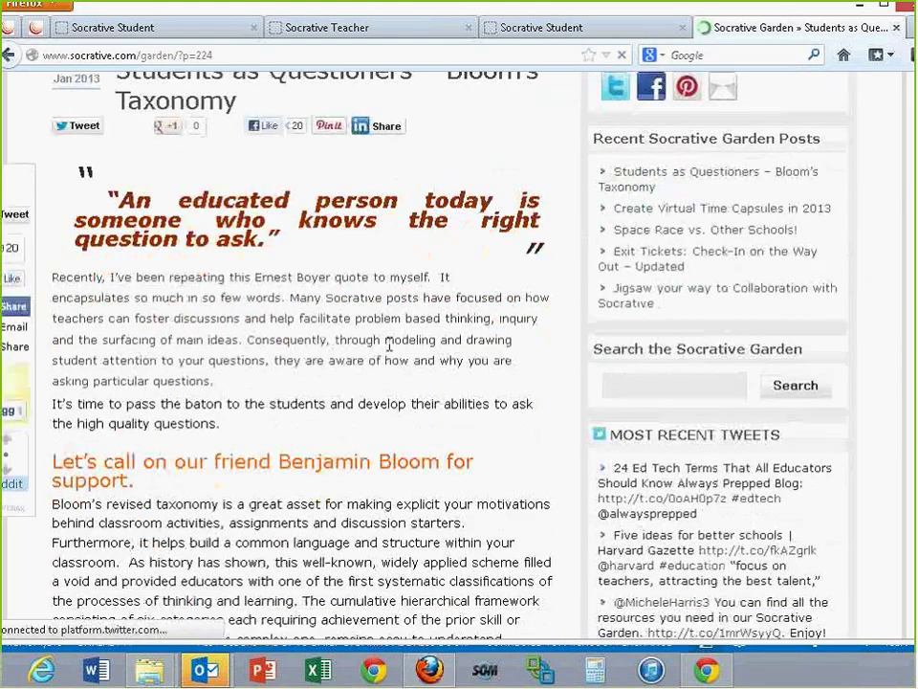
scroll(388, 346, "down", 5)
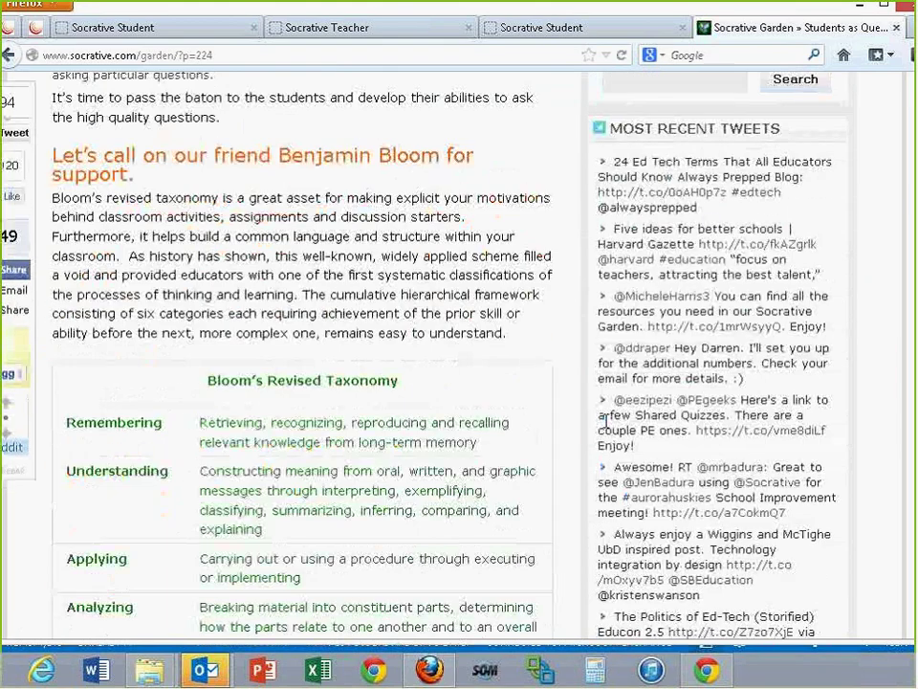
scroll(321, 306, "down", 12)
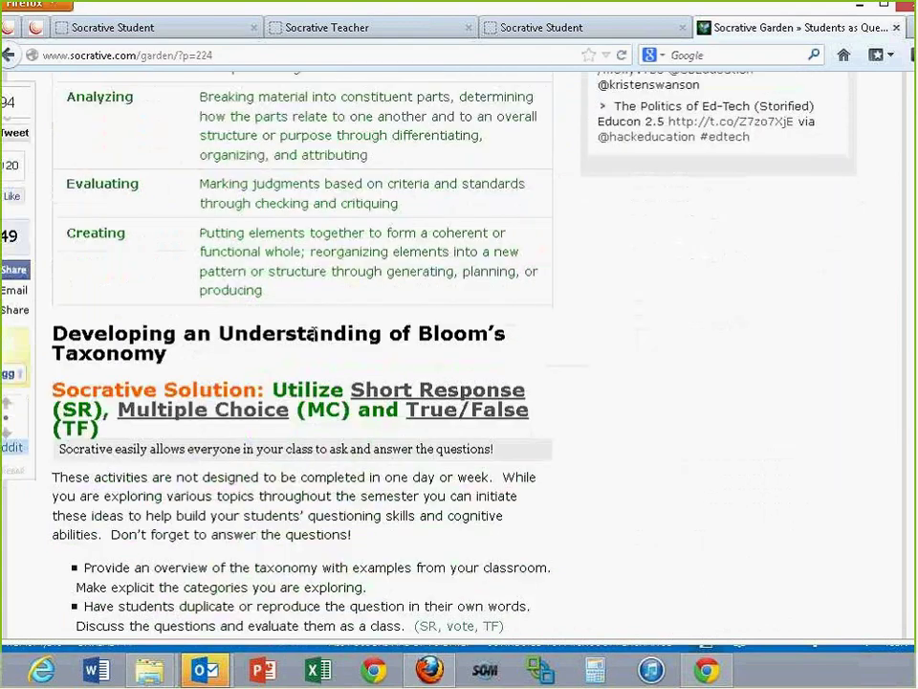
scroll(309, 341, "down", 12)
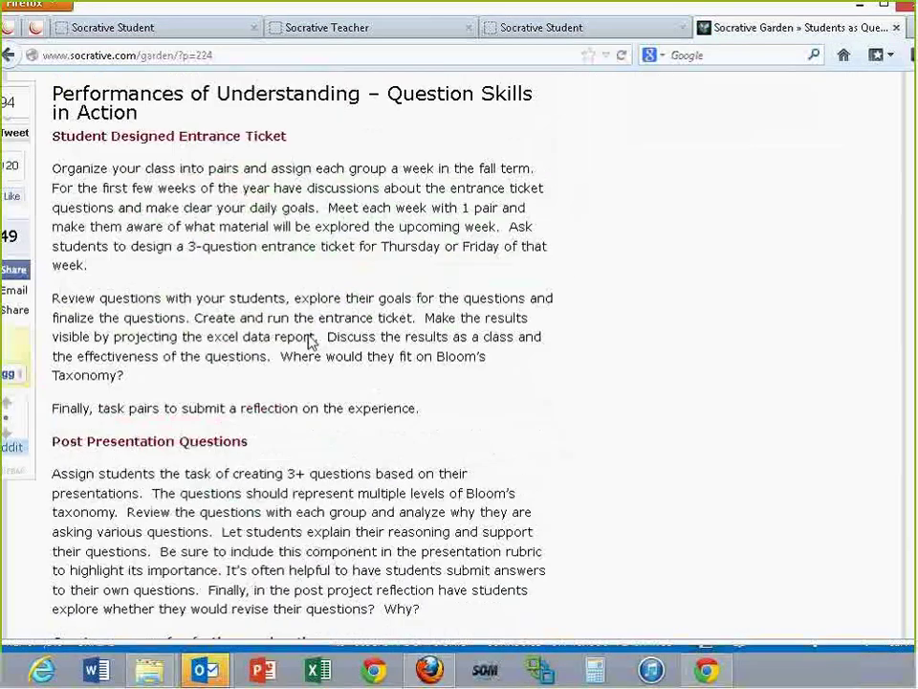
scroll(310, 342, "down", 5)
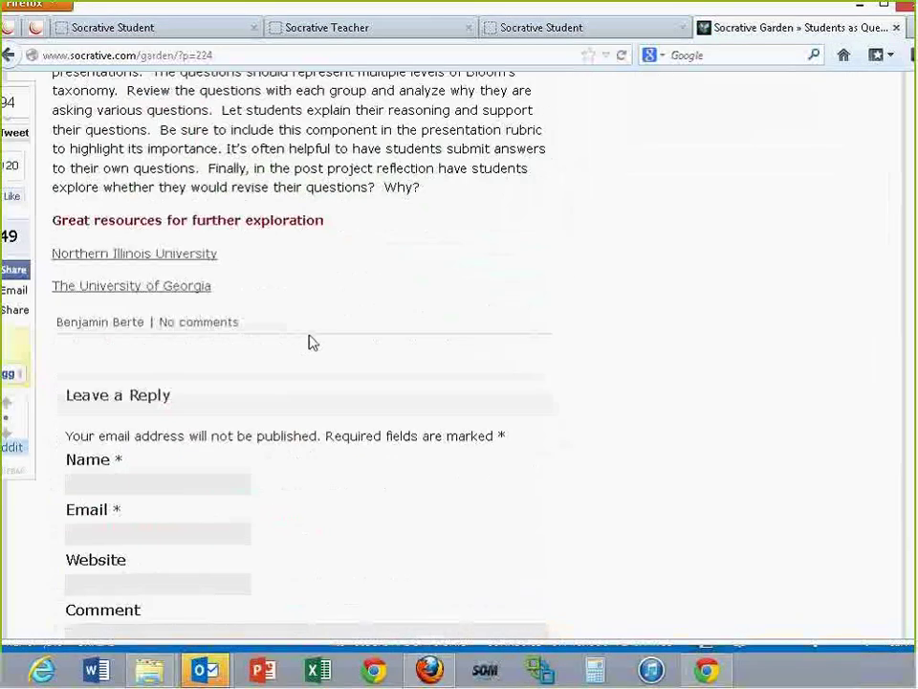
scroll(387, 306, "down", 5)
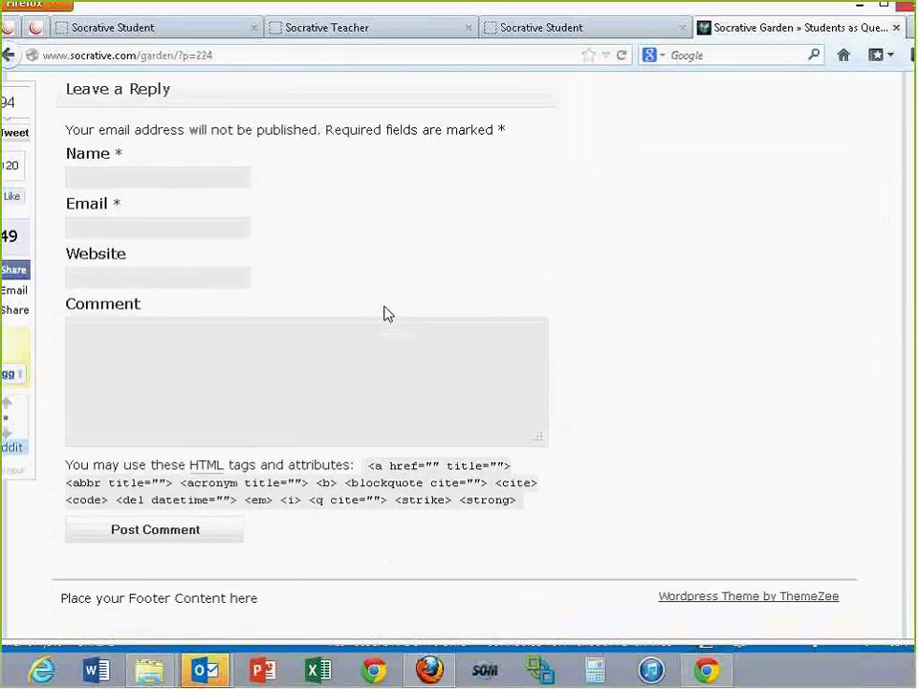
scroll(378, 301, "up", 15)
scroll(367, 292, "up", 20)
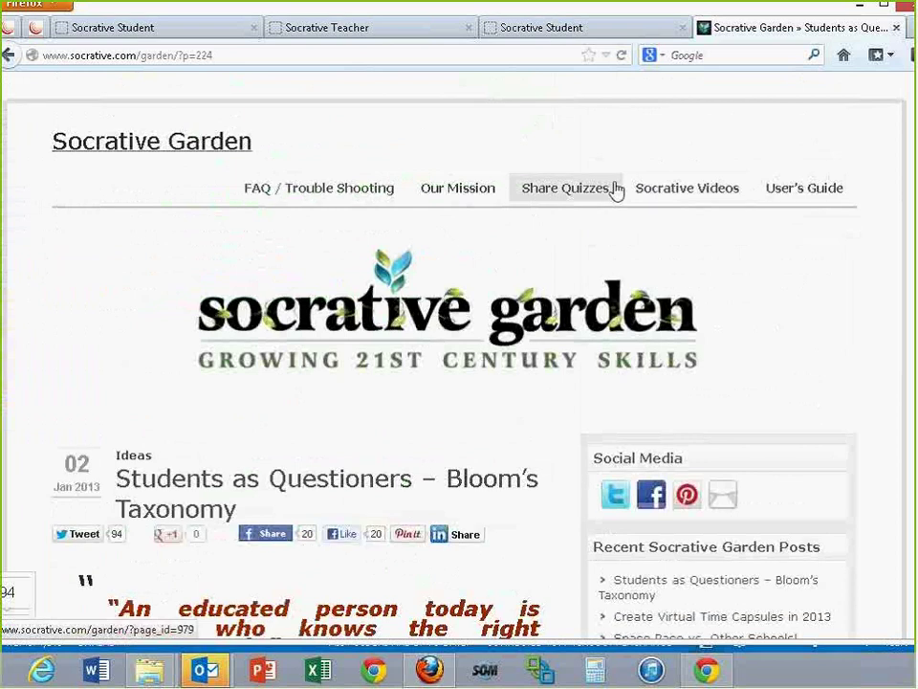
left_click(894, 28)
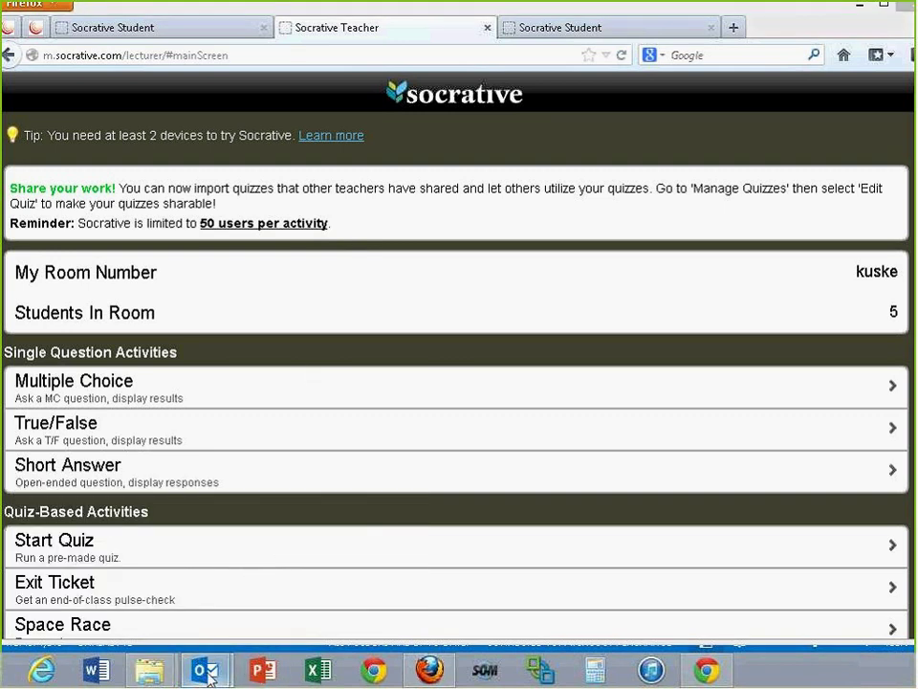
Step: Bring Outlook to the front and open the SocrativeQuiz report email
mouse_move(204, 671)
left_click(168, 583)
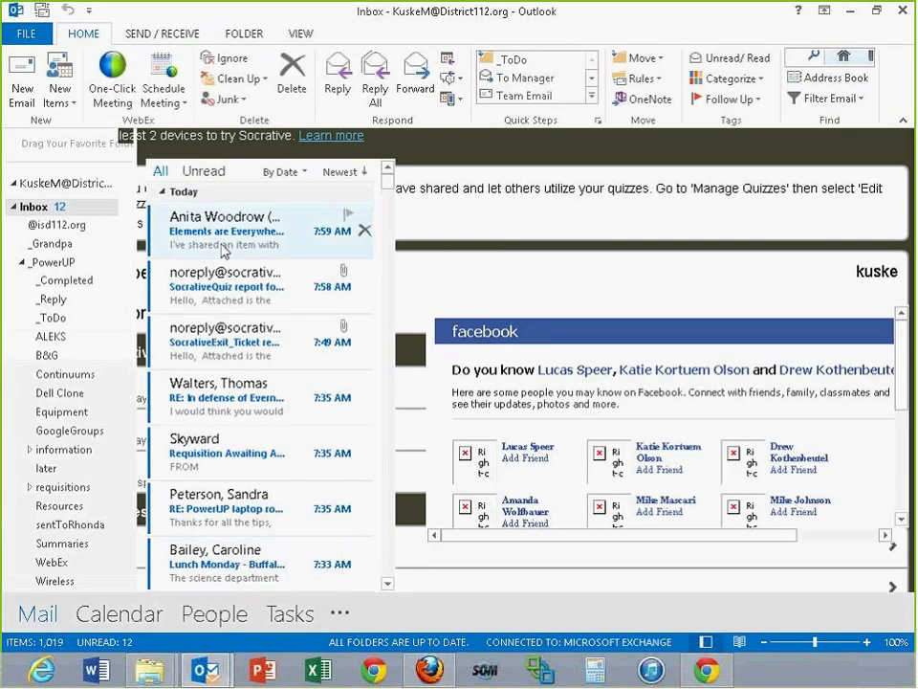
left_click(253, 289)
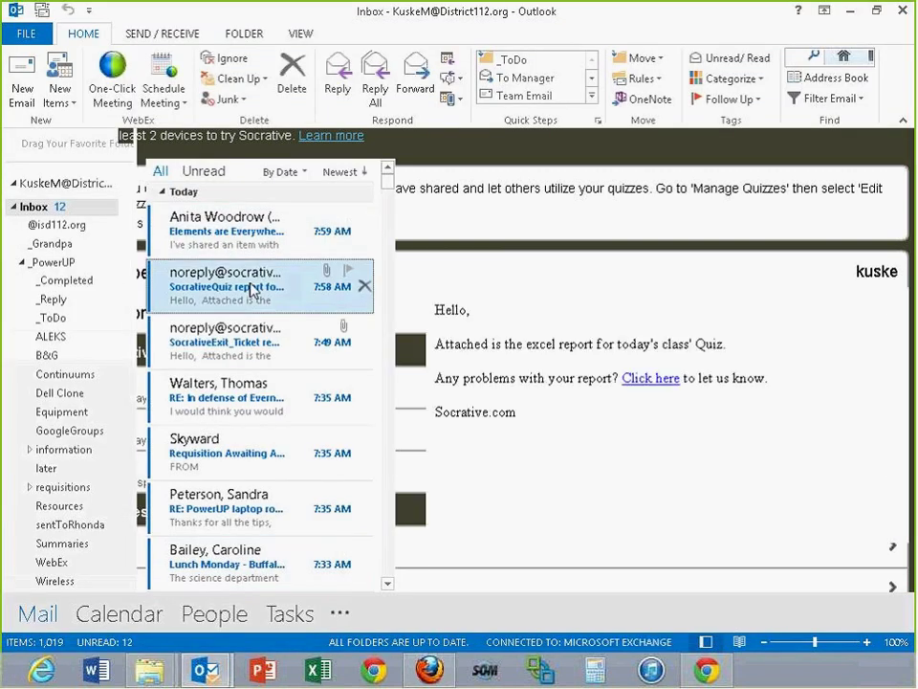
left_click(650, 379)
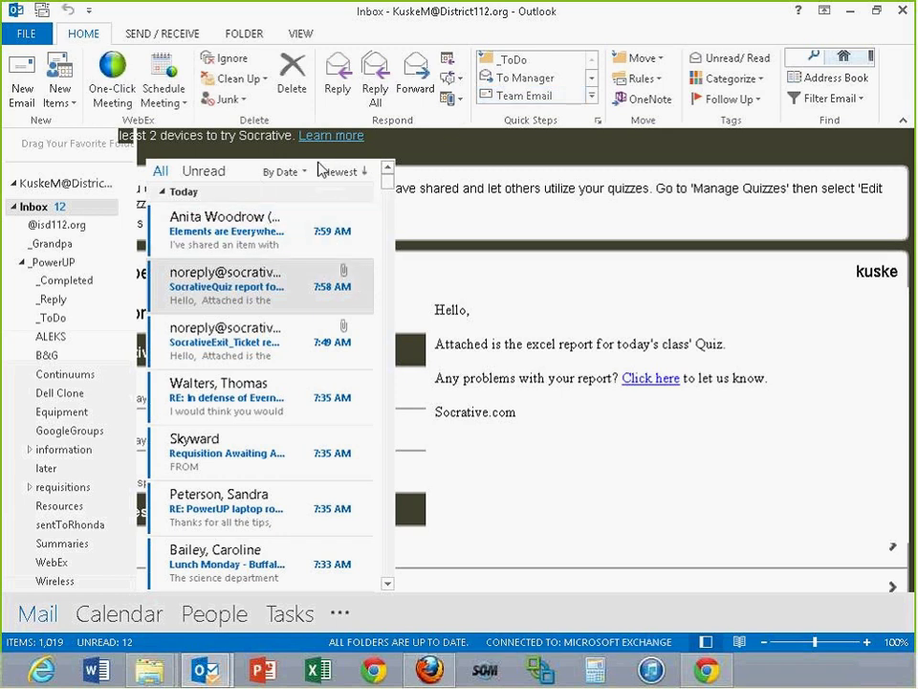
left_click(284, 172)
key("Escape")
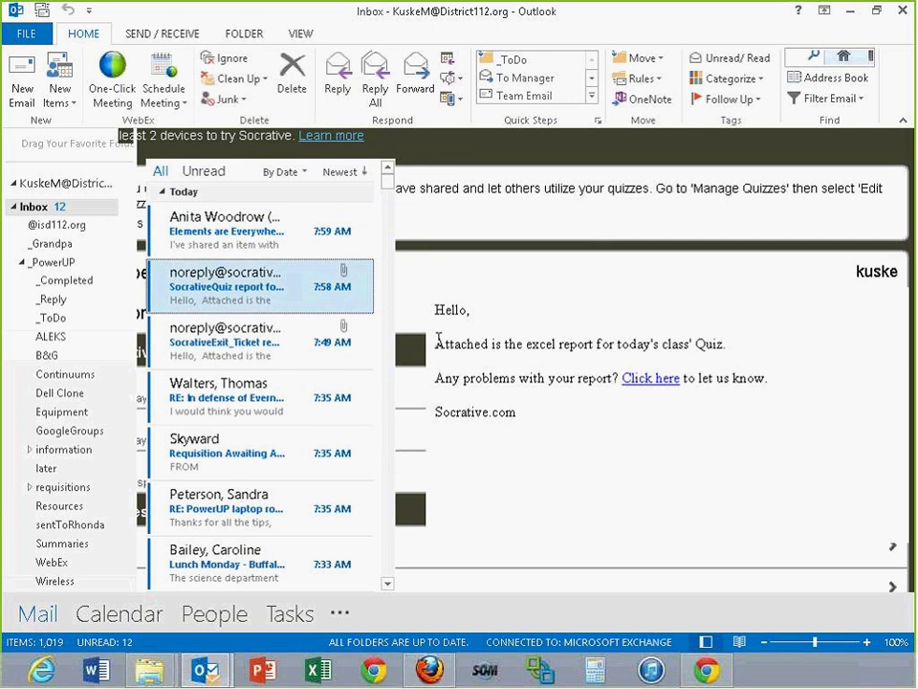
Step: Open the SocrativeExit_Ticket report email with its Excel attachment
left_click(218, 351)
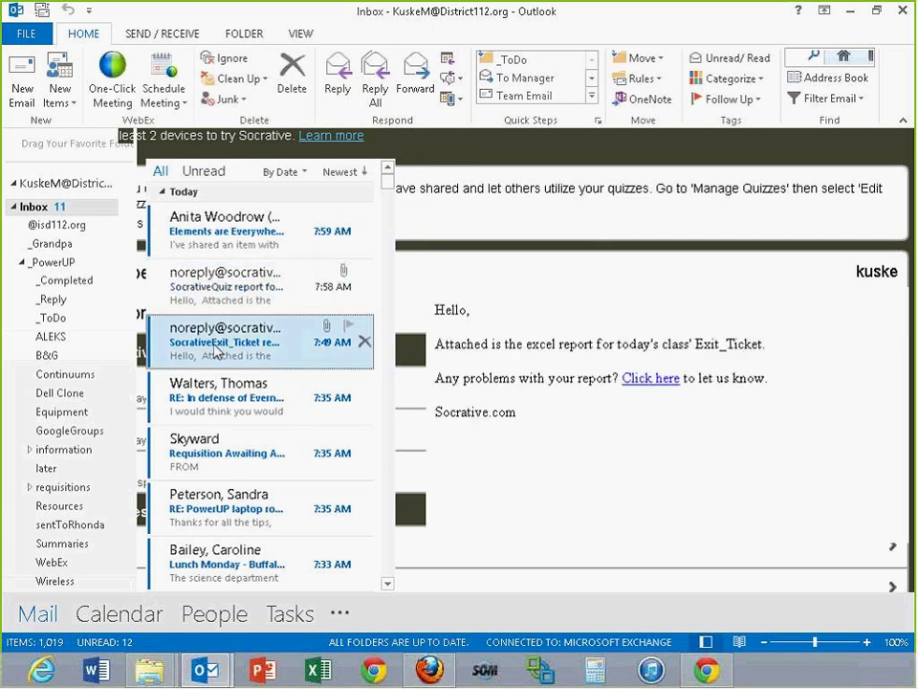
left_click(433, 402)
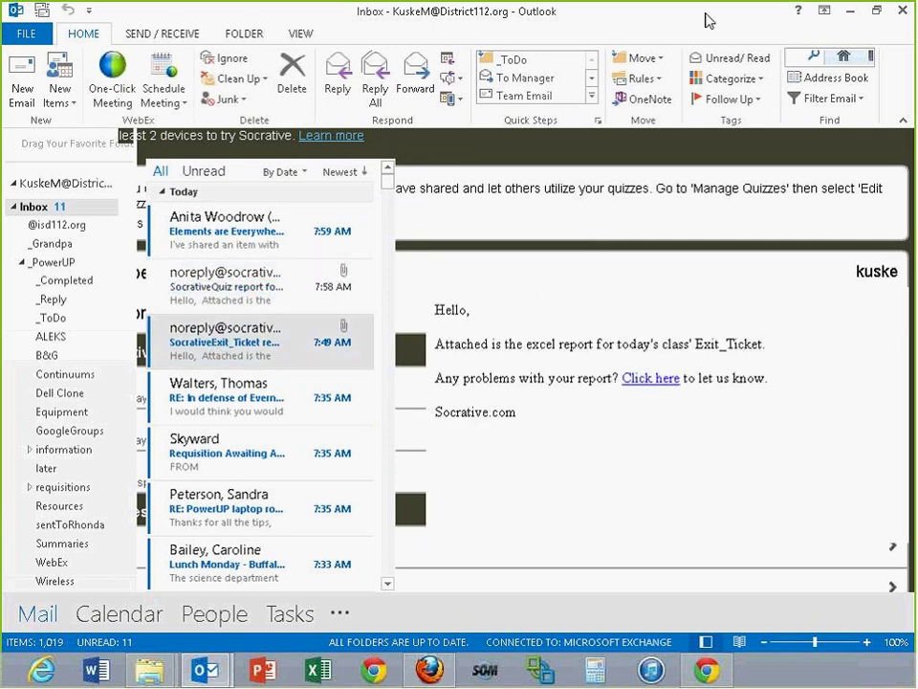
left_click_drag(679, 17, 681, 38)
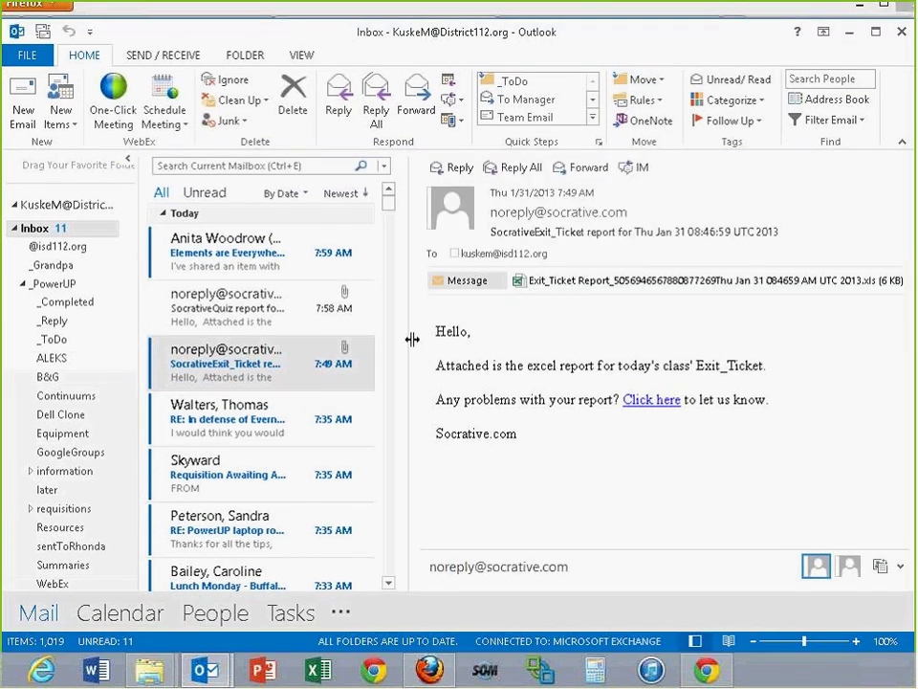
Step: Open the Exit_Ticket .xls attachment in Excel, dismiss Protected View, then minimize Excel
double_click(568, 280)
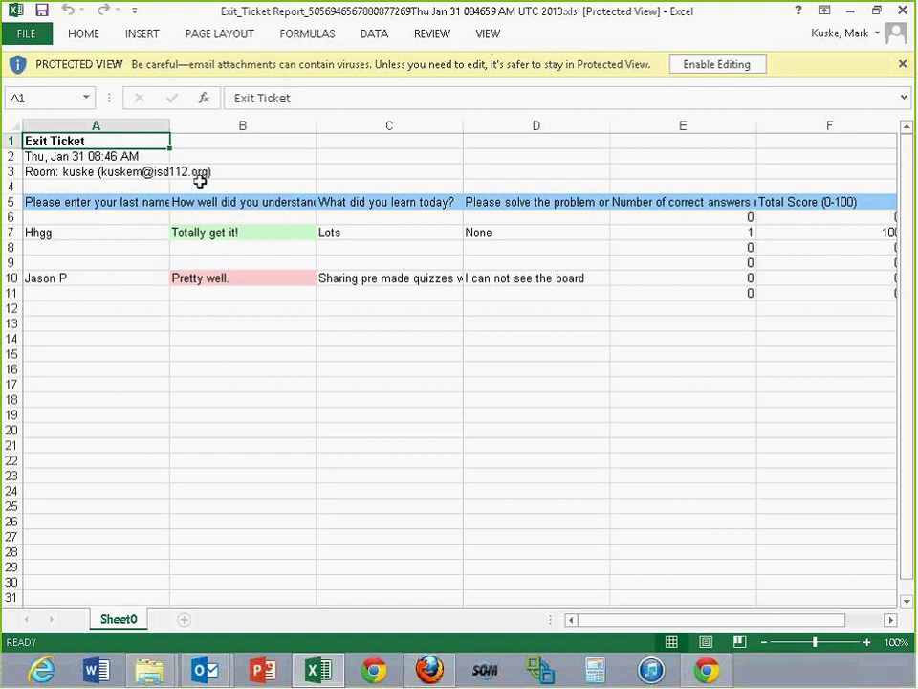
left_click(904, 64)
left_click(850, 11)
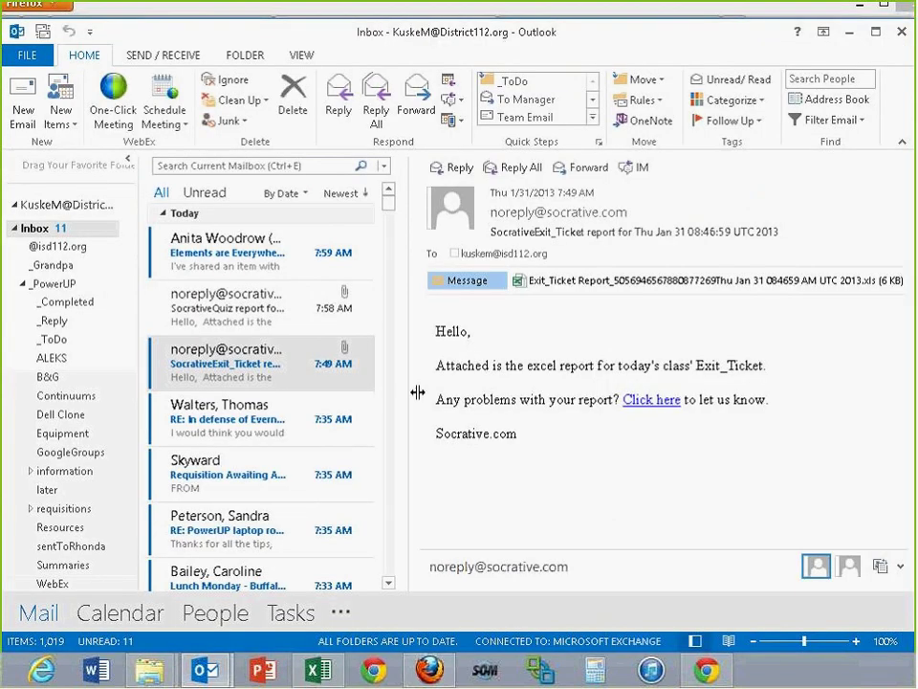
Step: Minimize Outlook and then Firefox to reveal the desktop
left_click(849, 33)
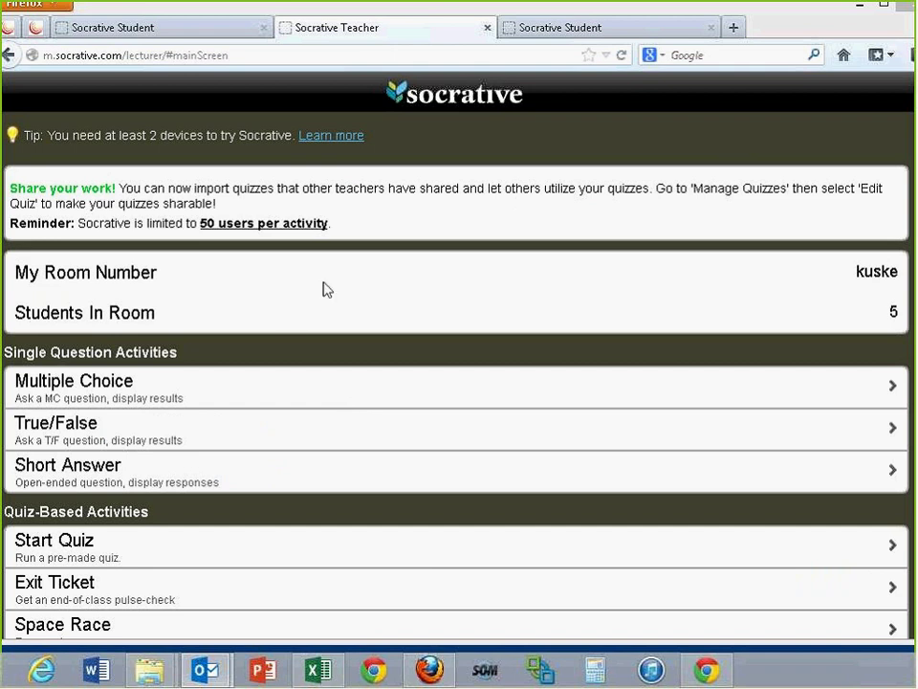
left_click(858, 9)
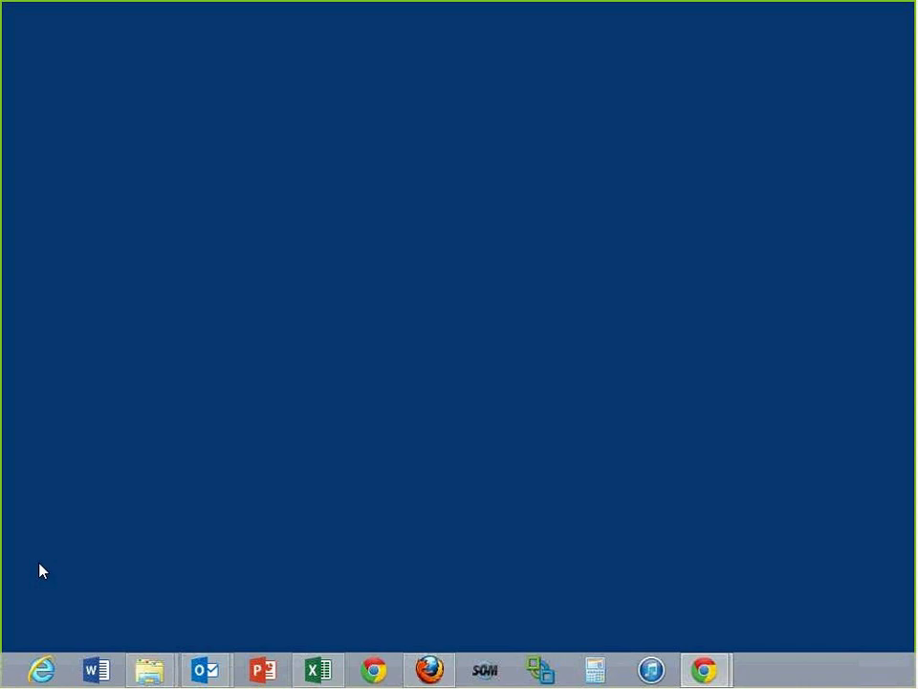
Step: Sign in to Google Drive with the suggested account and its password, then maximize Chrome
left_click_drag(39, 571, 698, 38)
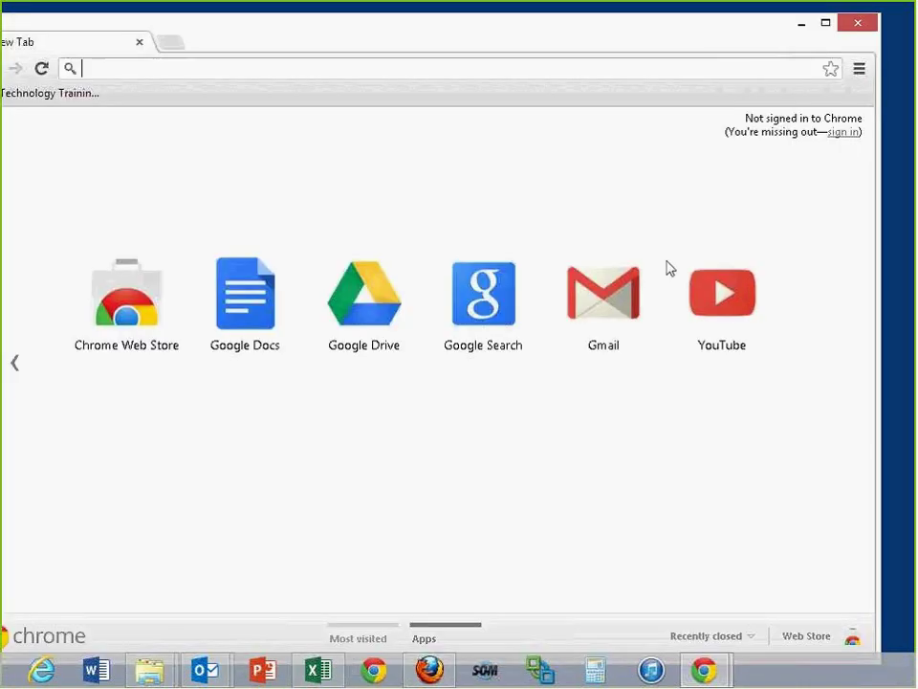
left_click(351, 321)
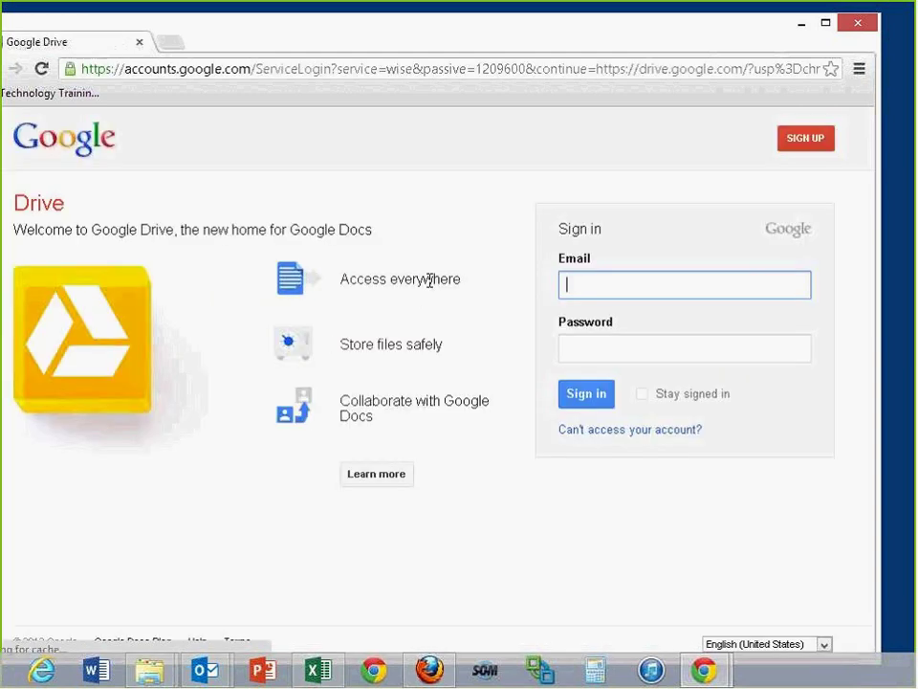
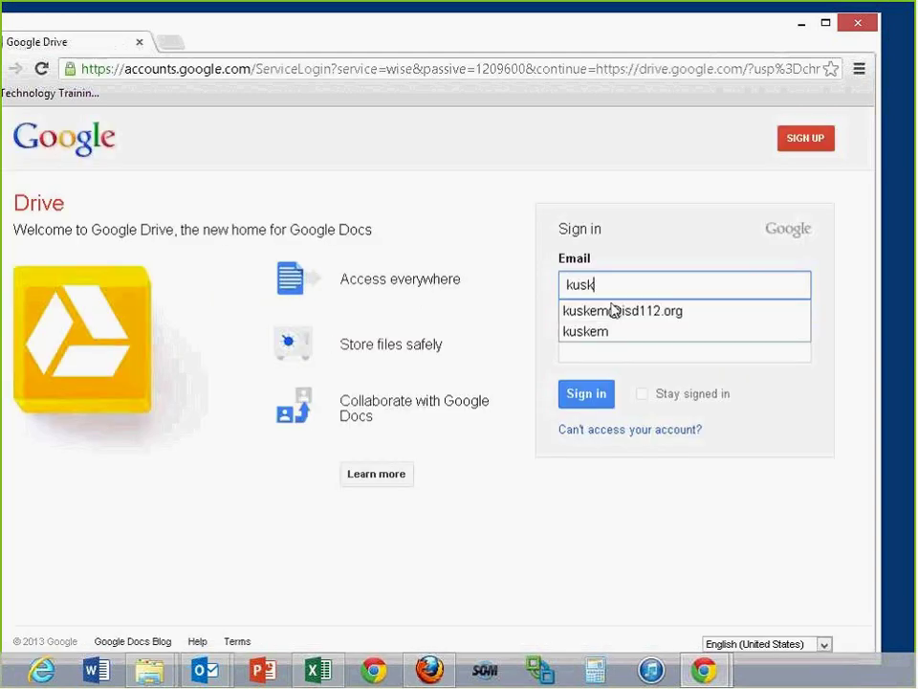
left_click(613, 310)
key("Tab")
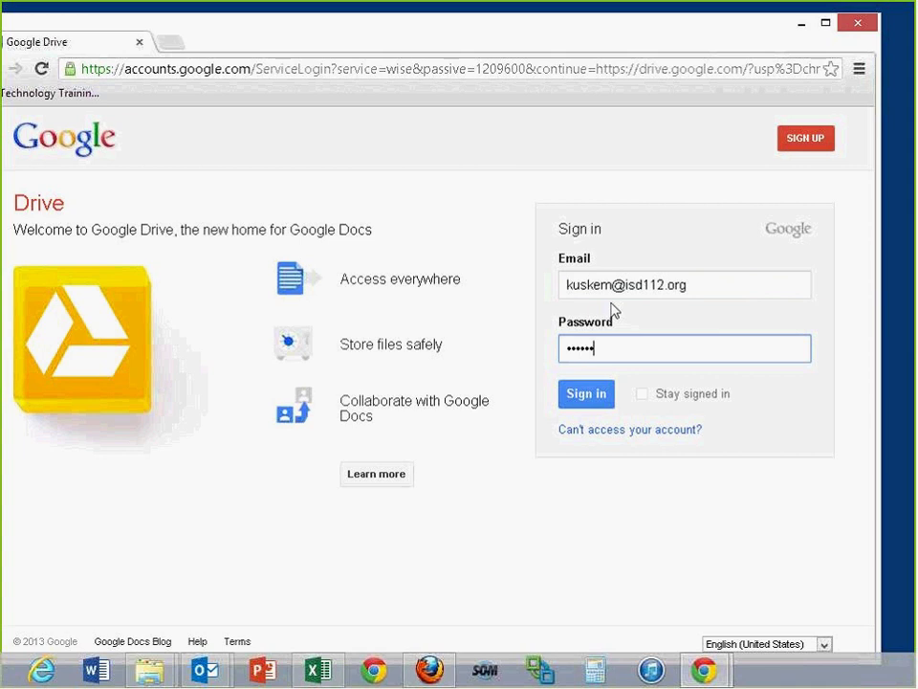
key("Return")
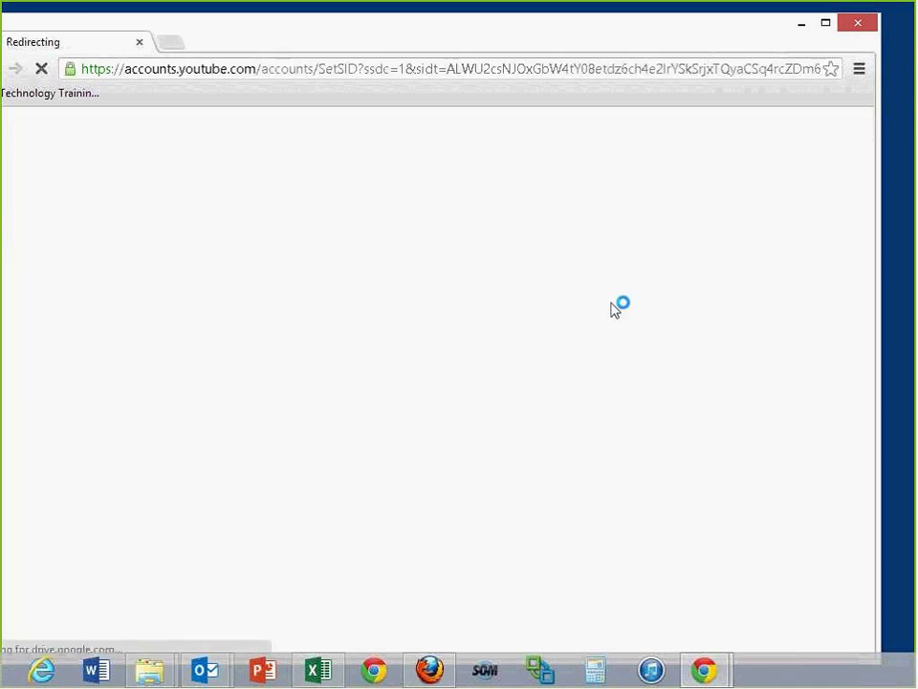
double_click(402, 30)
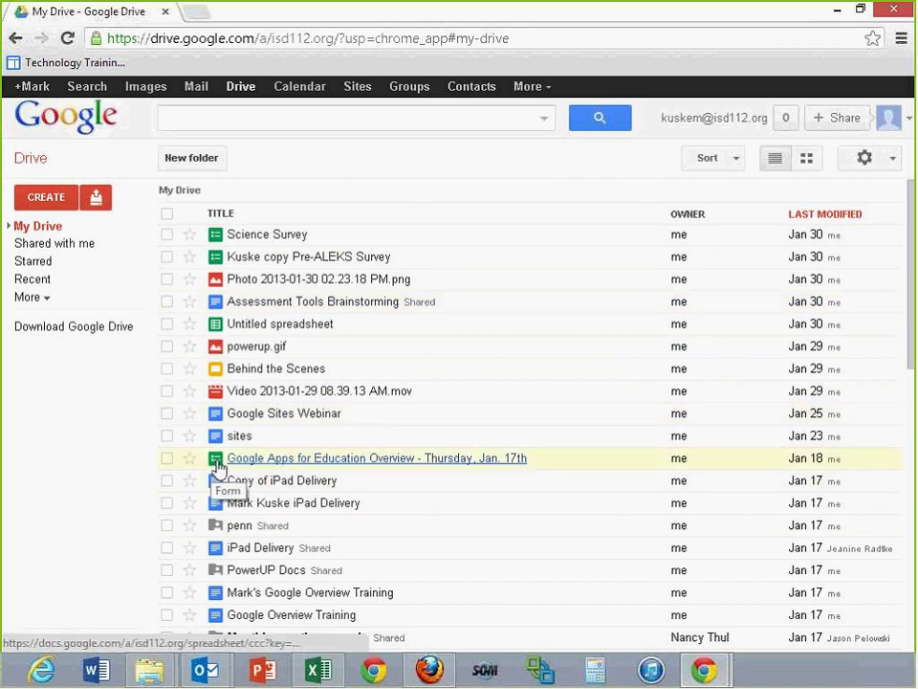
left_click(276, 238)
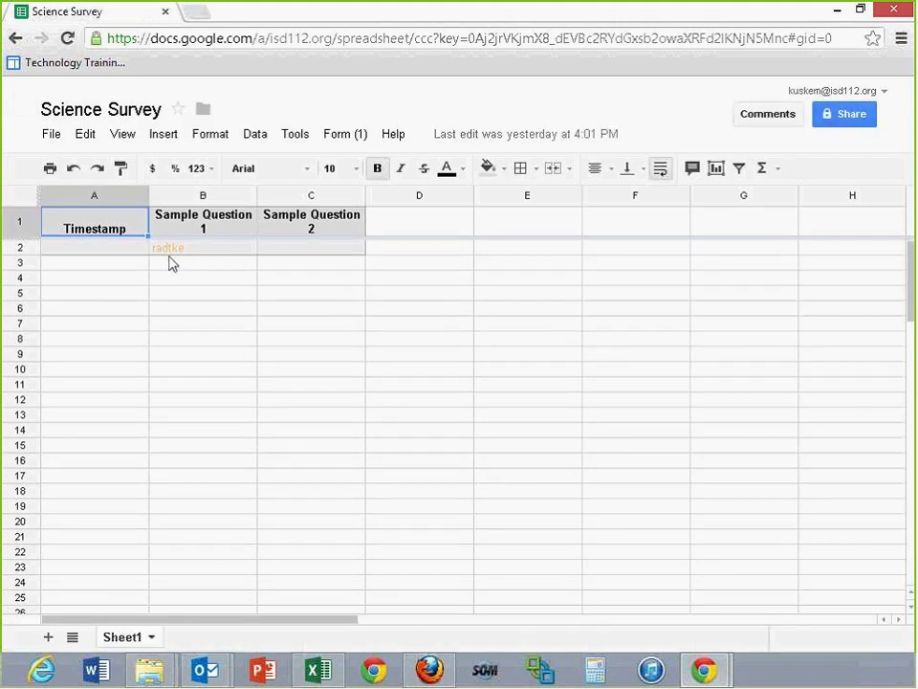
left_click(340, 141)
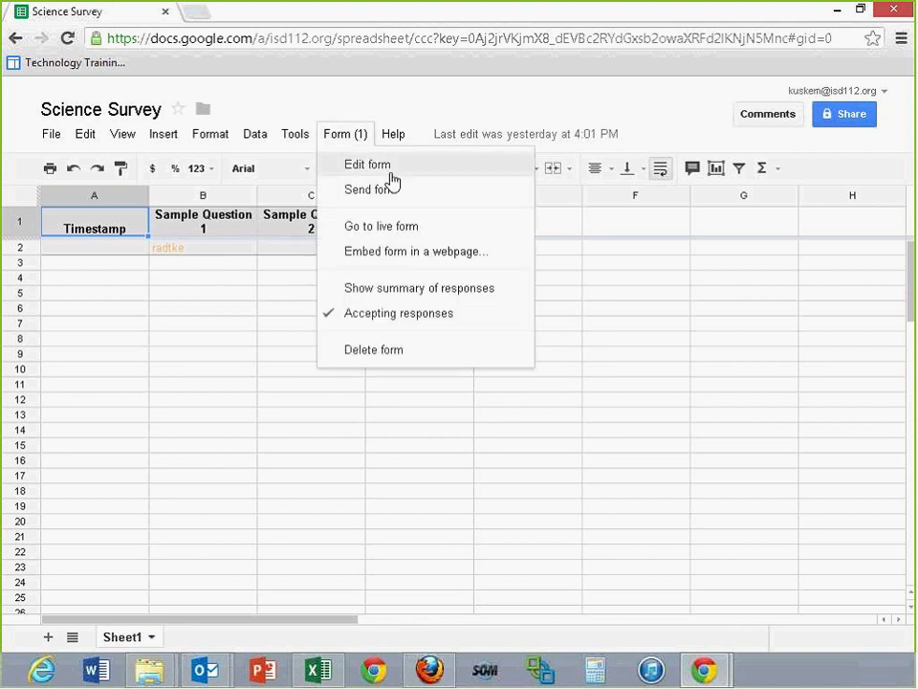
left_click(287, 477)
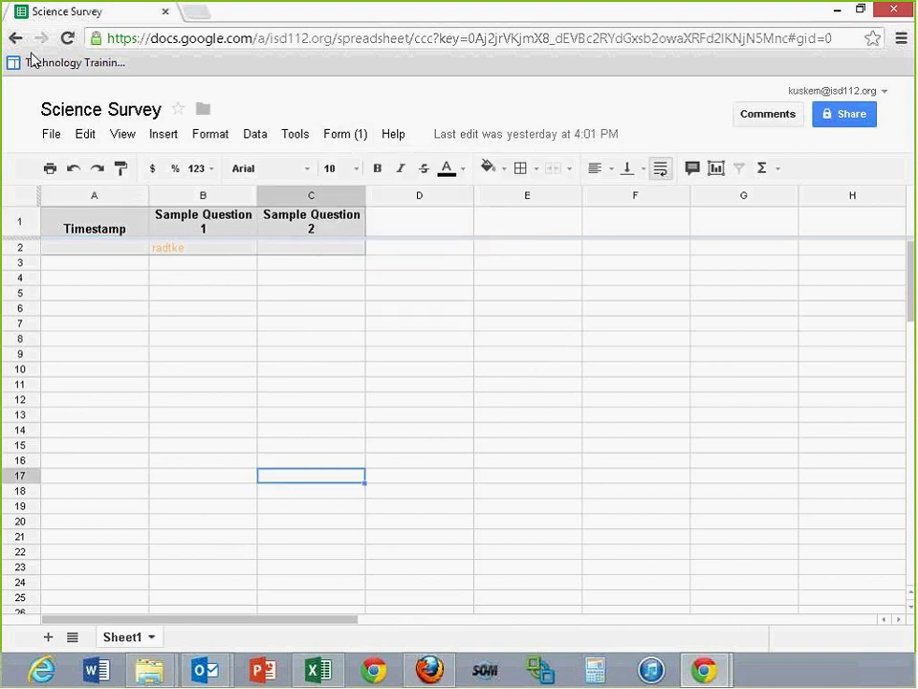
left_click(20, 110)
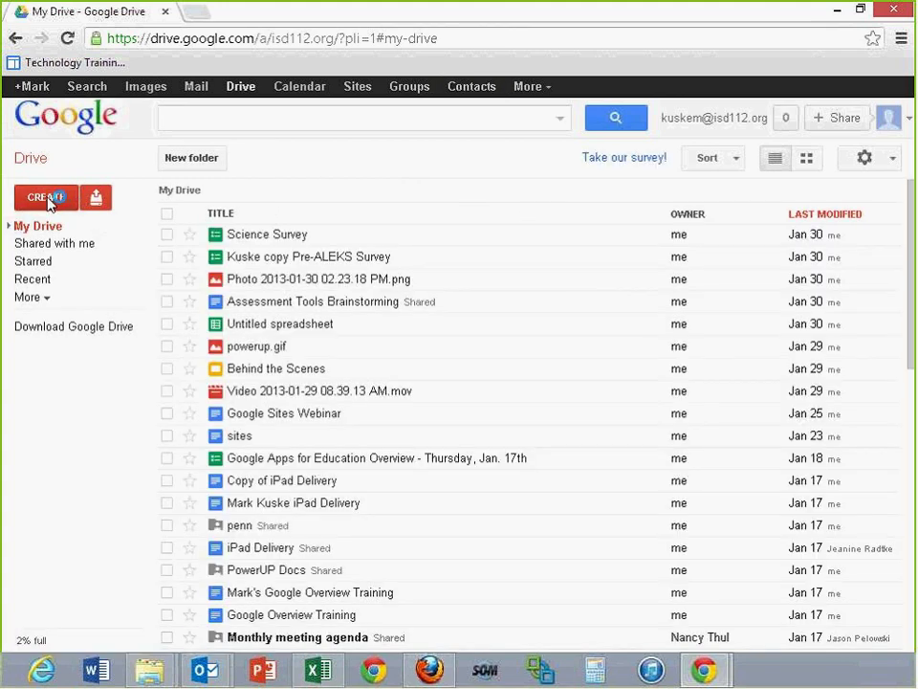
Step: Create a new blank Google Form from Drive, then go back to the Recent Drive files tab
left_click(48, 199)
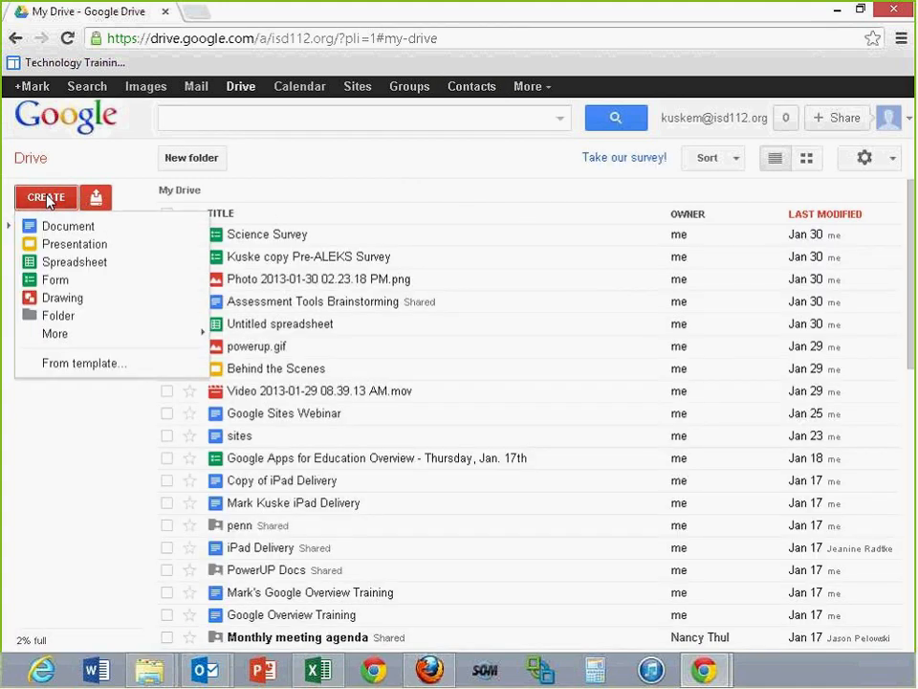
left_click(48, 283)
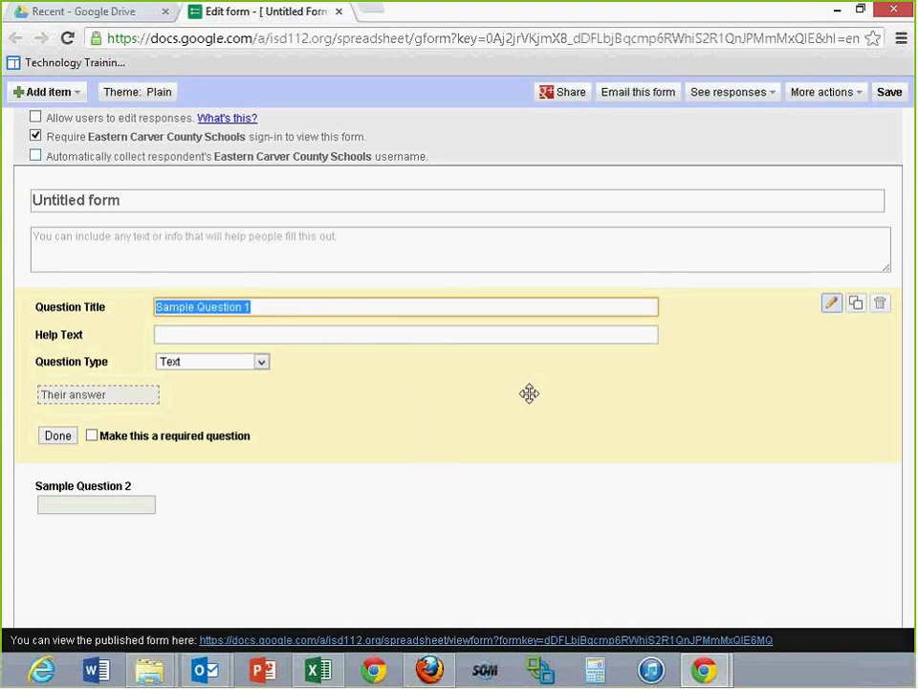
left_click(80, 16)
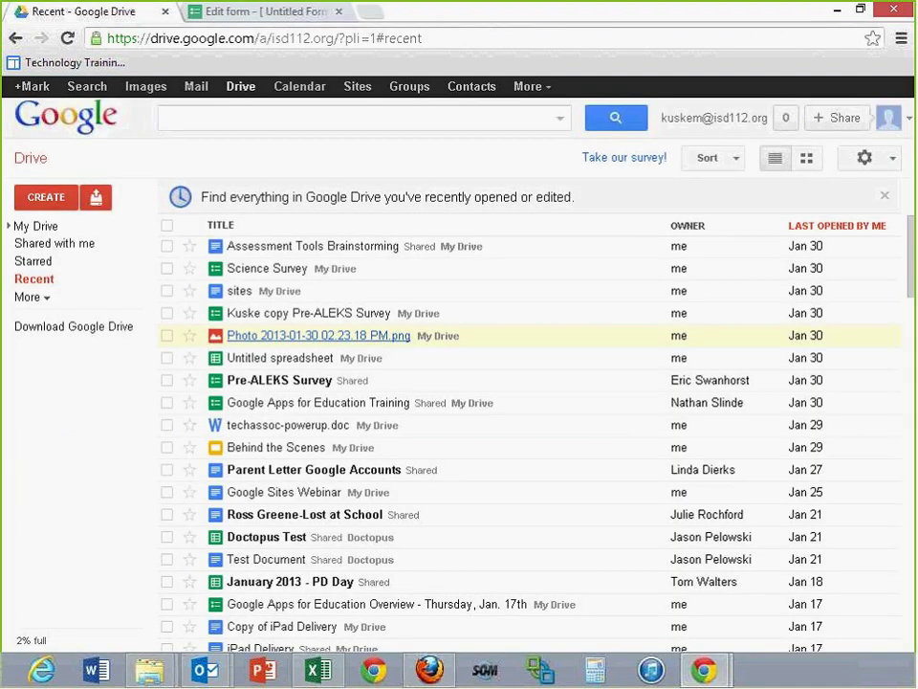
Step: Open the live form linked to the Pre-ALEKS Survey spreadsheet and scroll through its questions
left_click(287, 318)
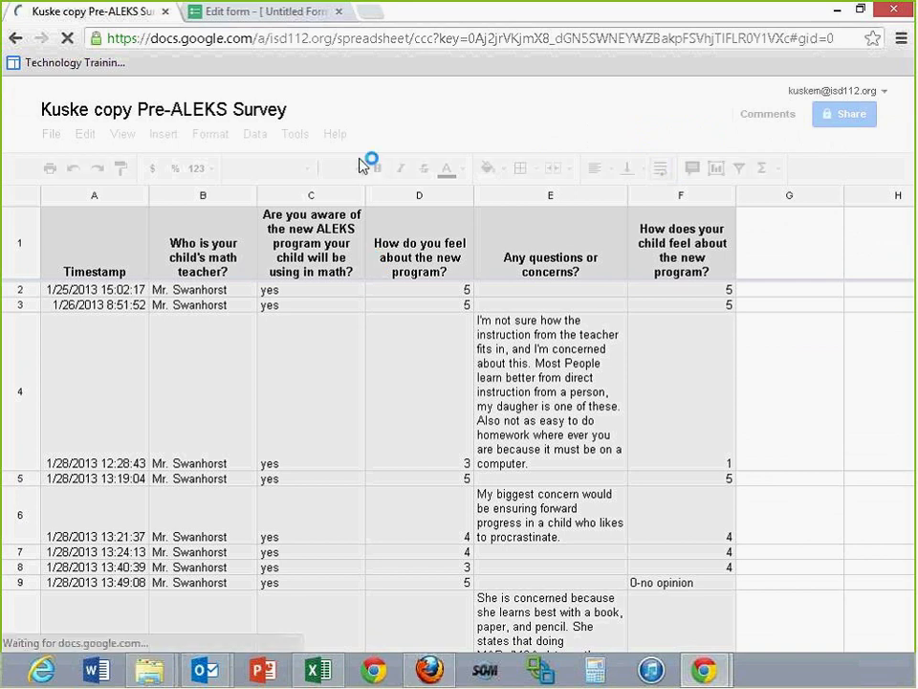
left_click(349, 135)
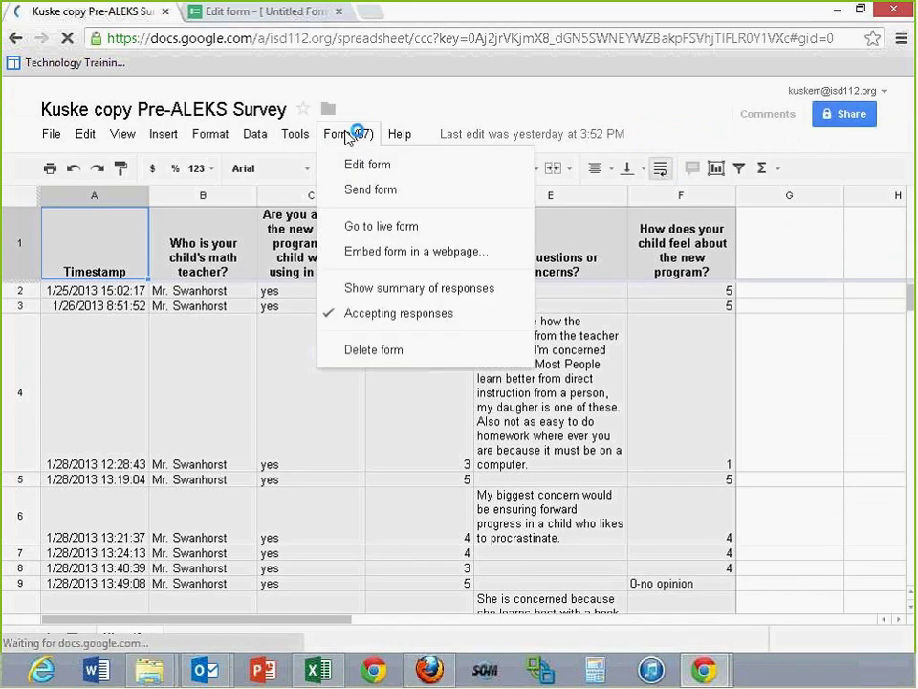
left_click(386, 226)
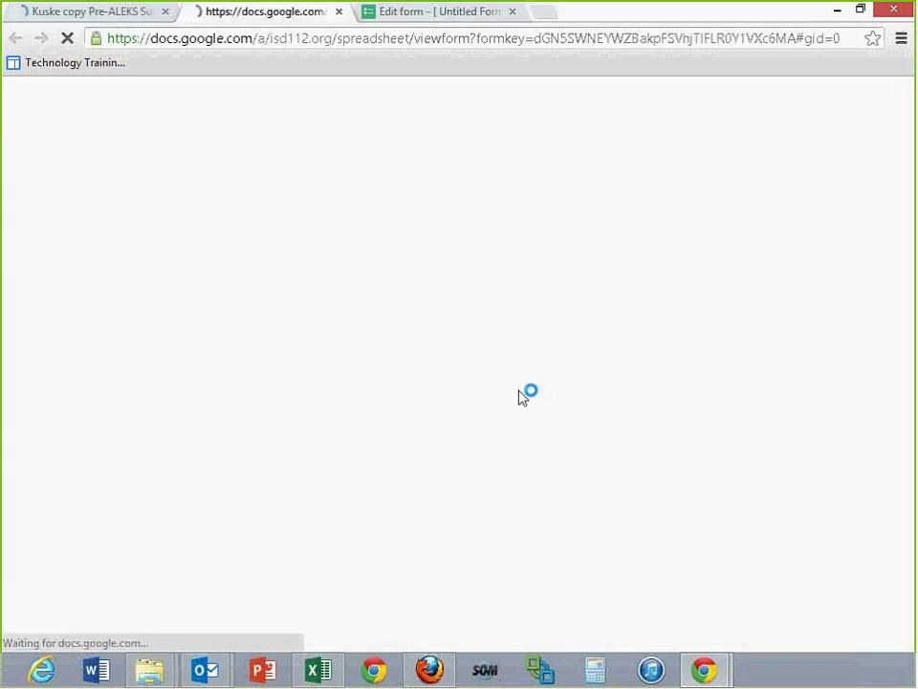
scroll(579, 419, "down", 3)
scroll(588, 424, "down", 1)
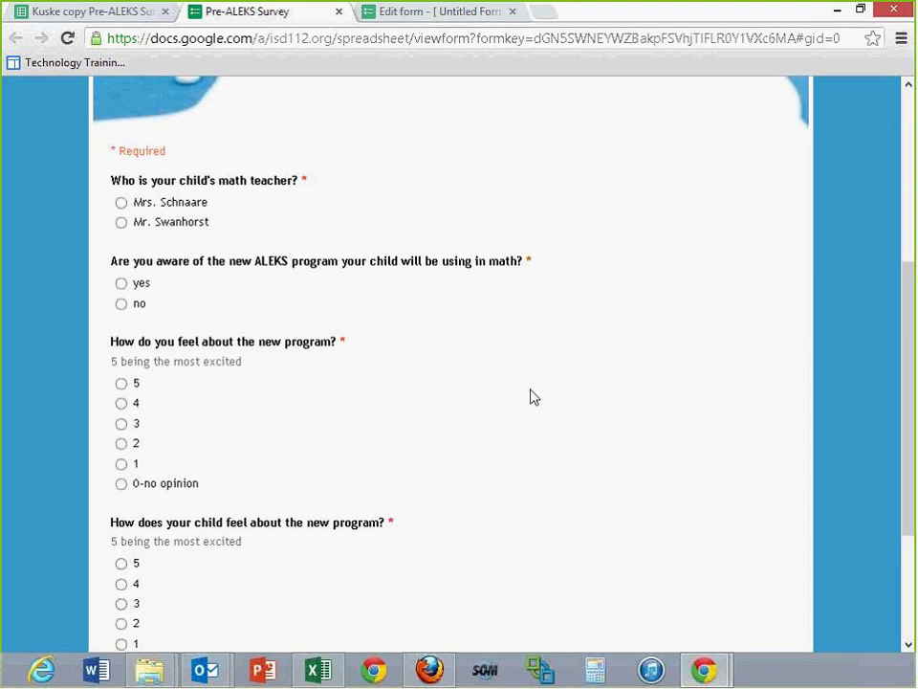
scroll(534, 396, "down", 3)
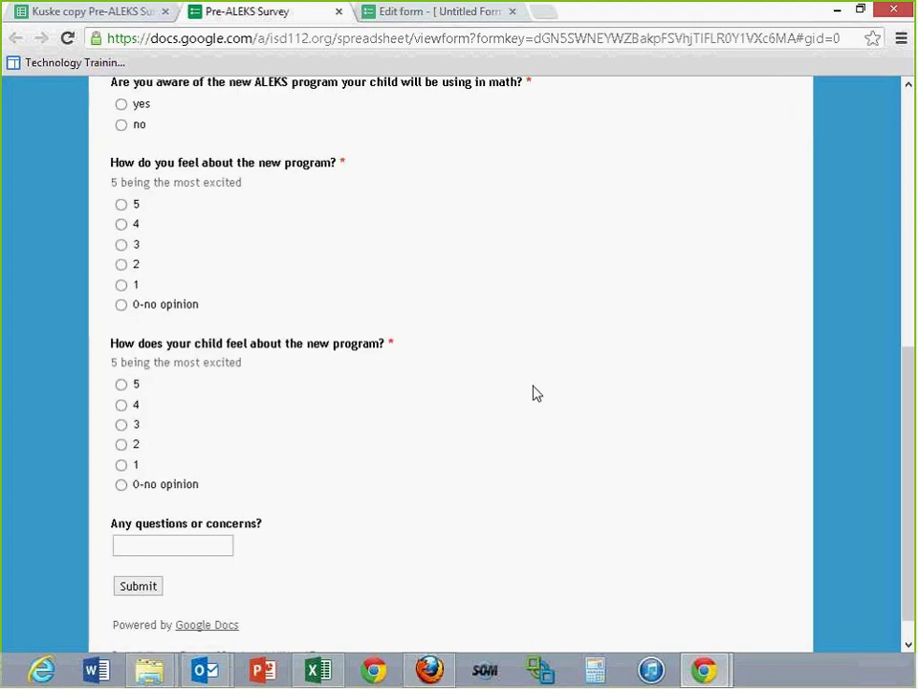
scroll(534, 394, "up", 3)
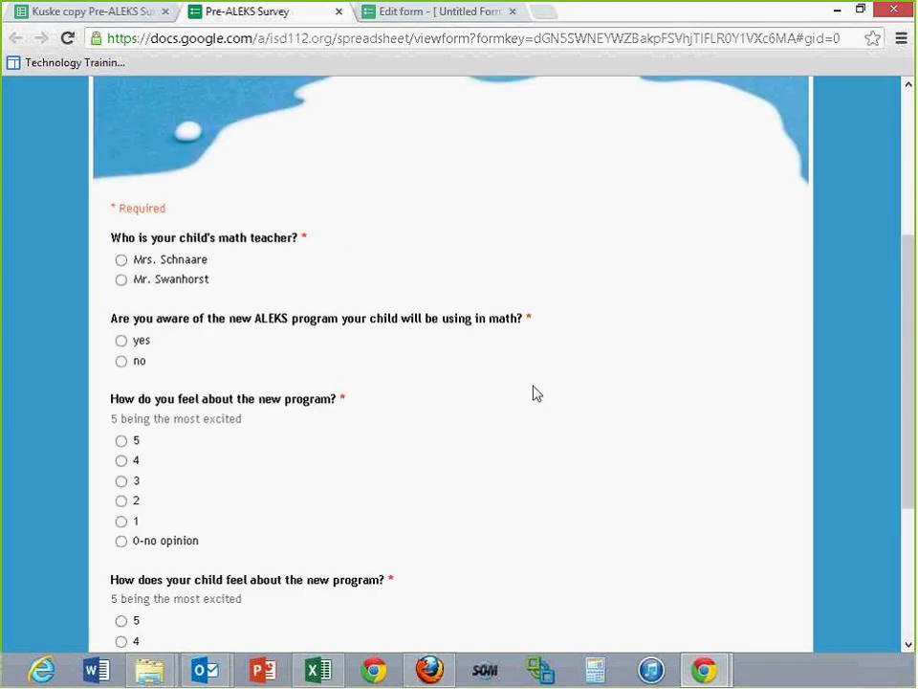
scroll(534, 394, "up", 2)
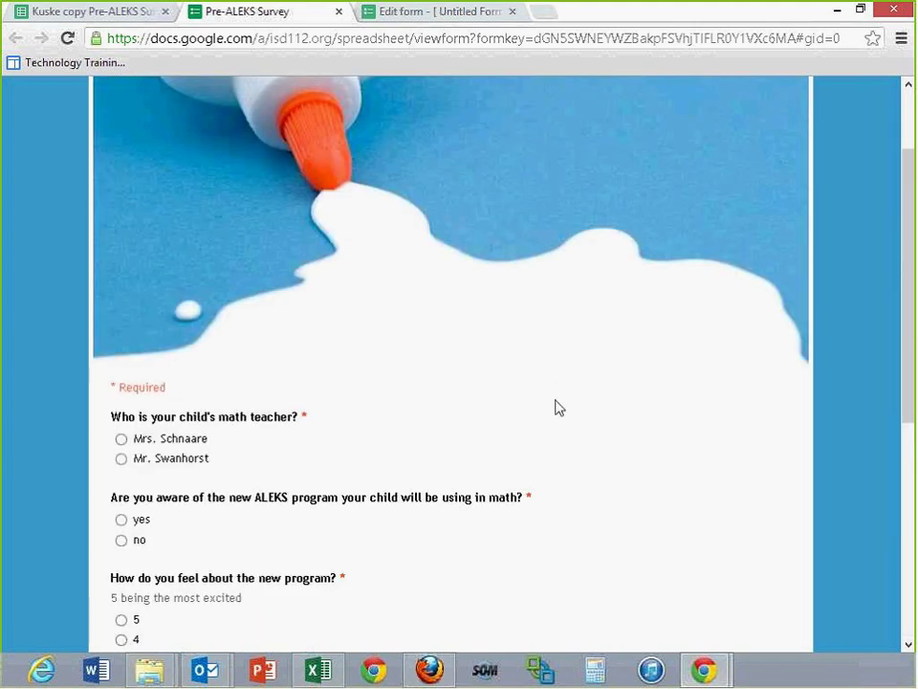
scroll(558, 407, "down", 2)
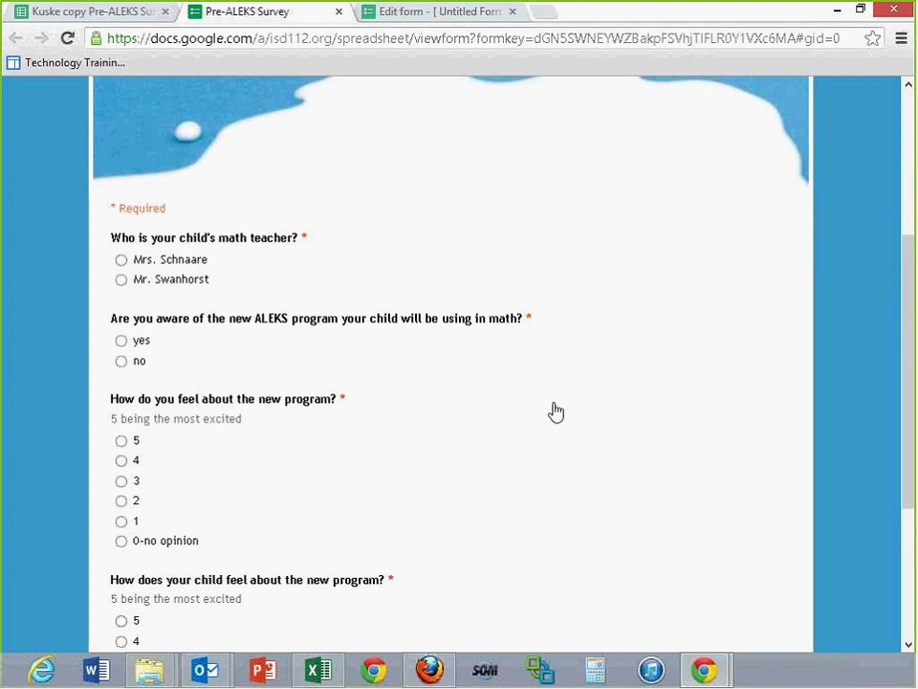
scroll(559, 413, "down", 2)
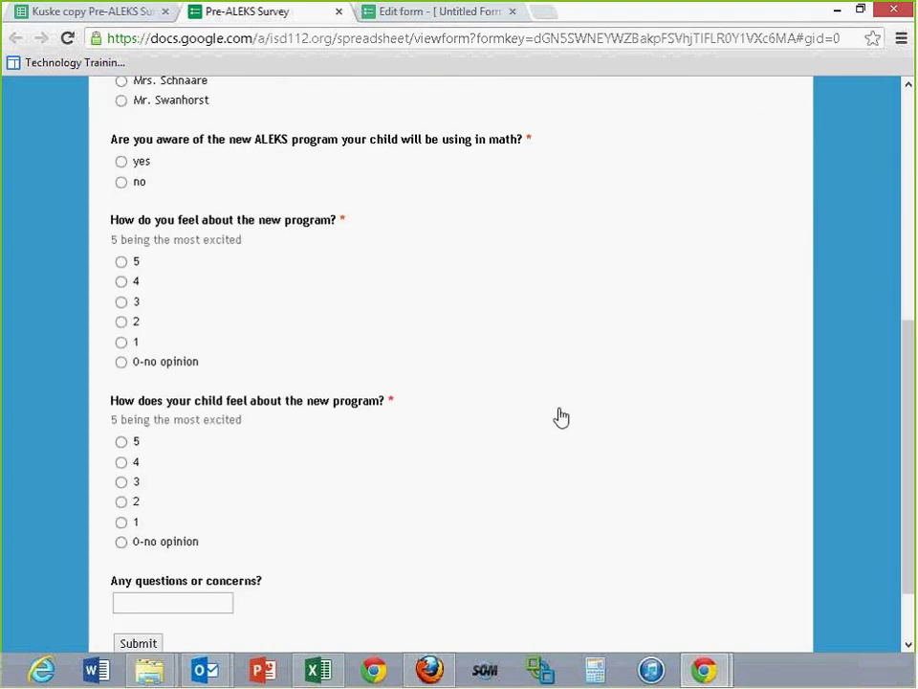
scroll(561, 417, "down", 1)
scroll(562, 417, "up", 4)
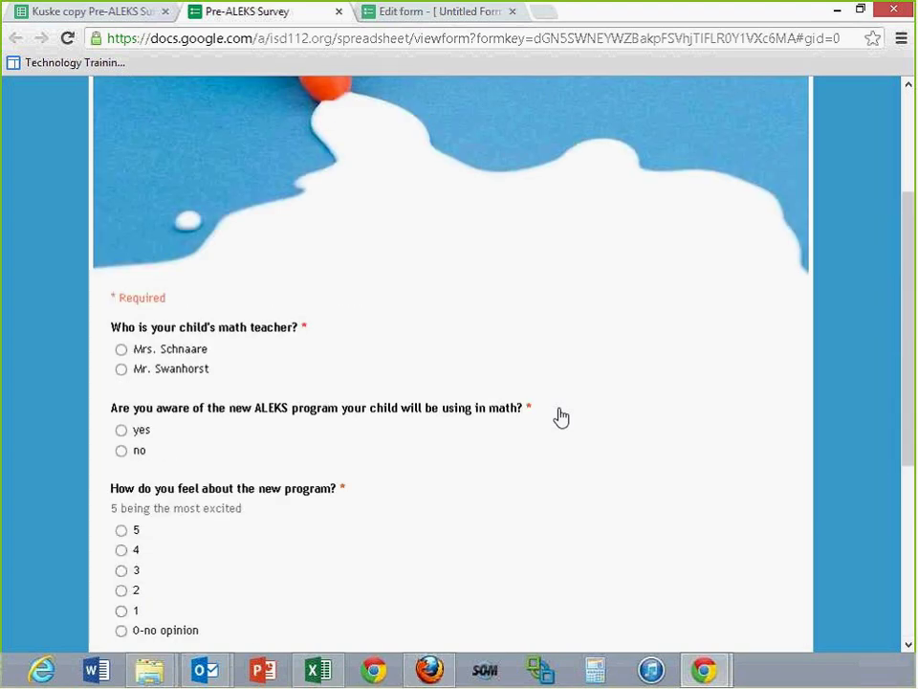
scroll(561, 417, "up", 2)
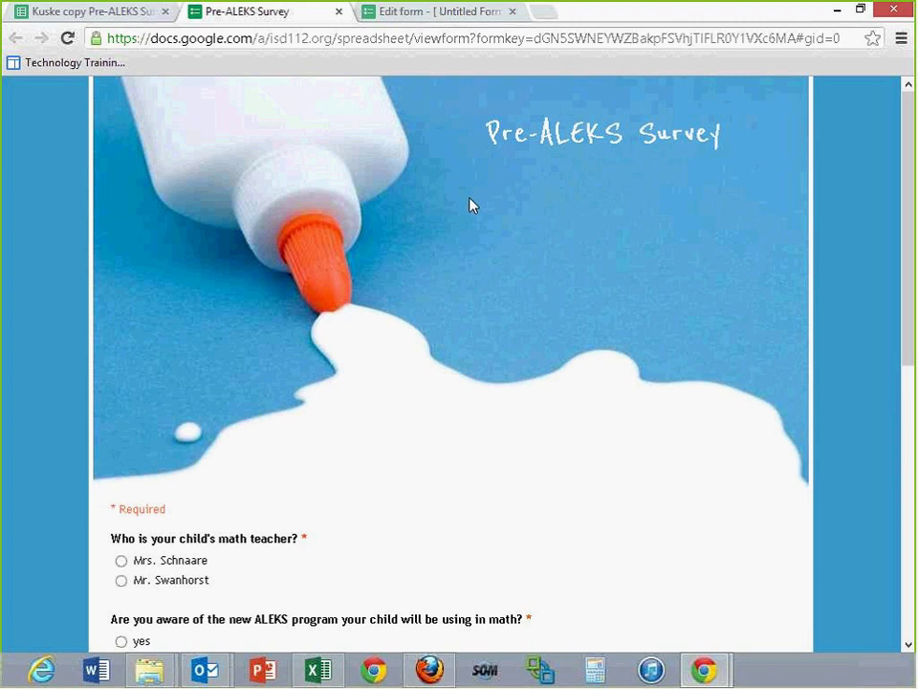
Step: Retitle the untitled form 'Webinars and Trainings - PowerUP'
left_click(435, 12)
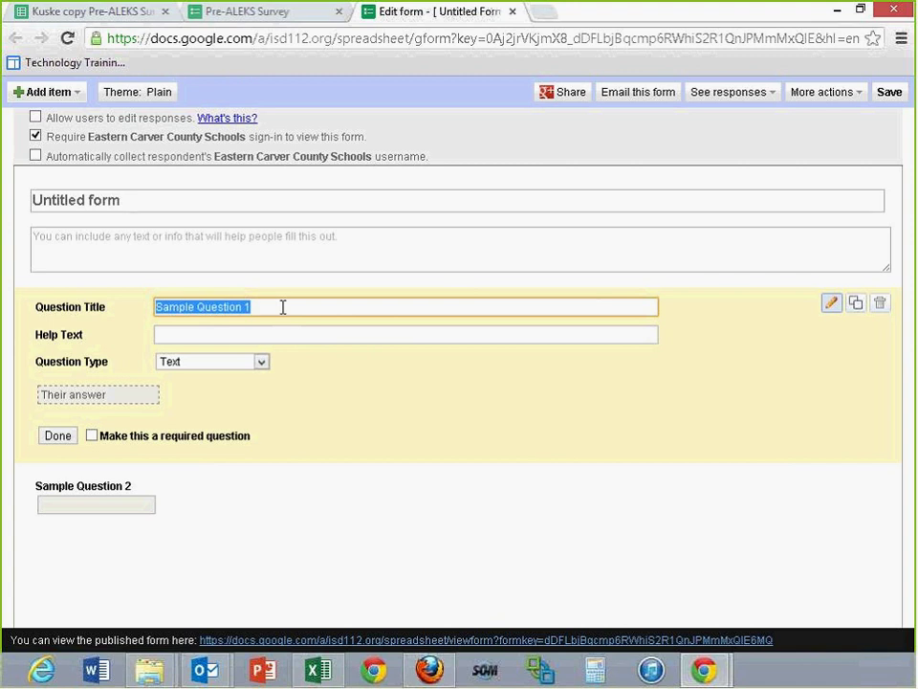
left_click(125, 201)
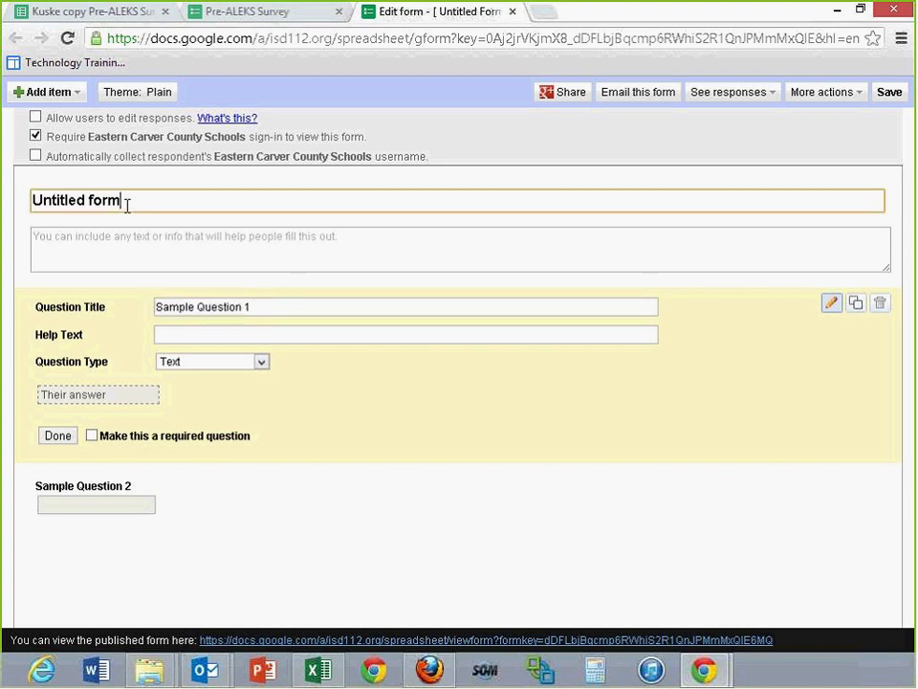
left_click_drag(133, 201, 29, 191)
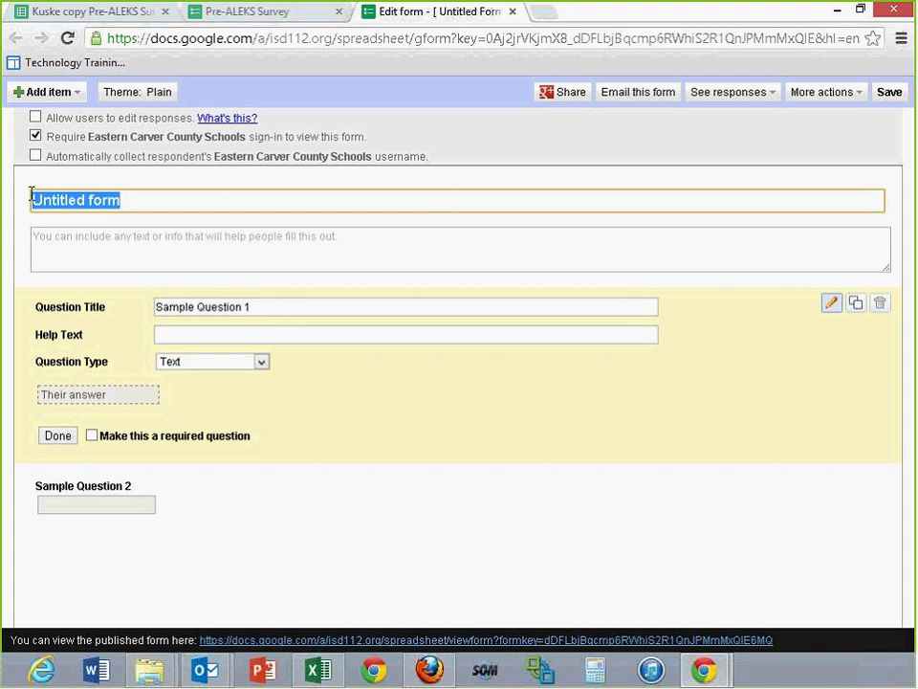
type("WEb")
key("BackSpace")
key("BackSpace")
type("ebinars adn")
key("BackSpace")
key("BackSpace")
type("nd Trainings - PowerUP")
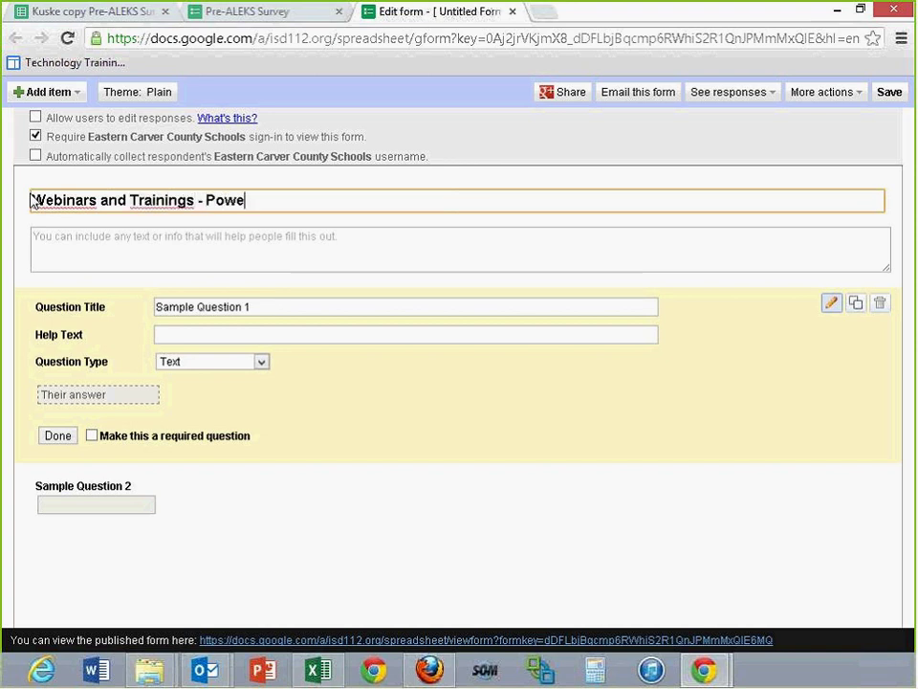
Step: Make the first question 'Have you attended a webinar or training for PowerUP' a required yes/no multiple choice
left_click(199, 304)
left_click_drag(250, 307, 153, 300)
type("Ha")
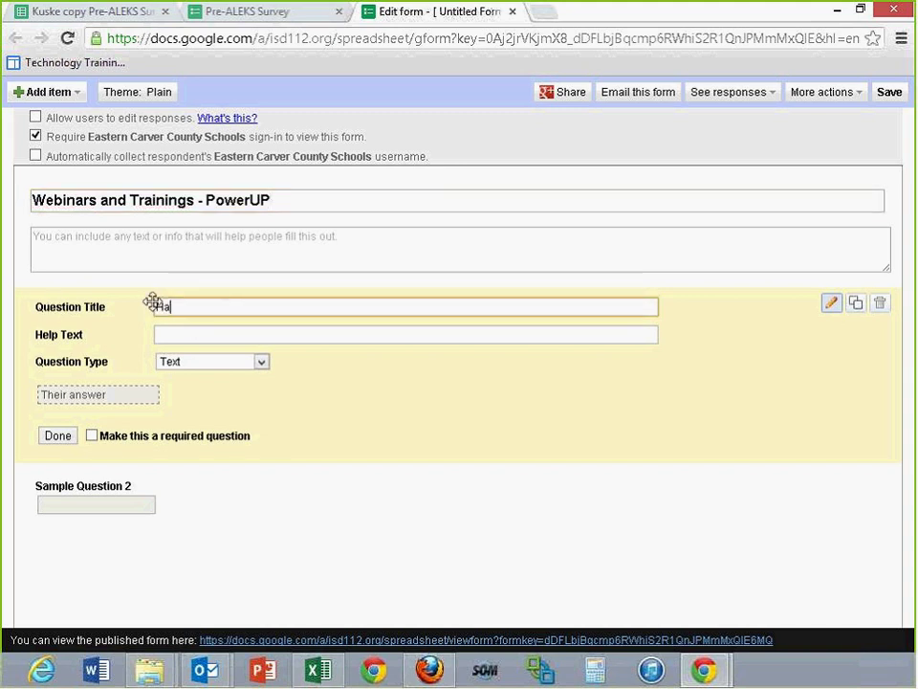
type("ve you atte")
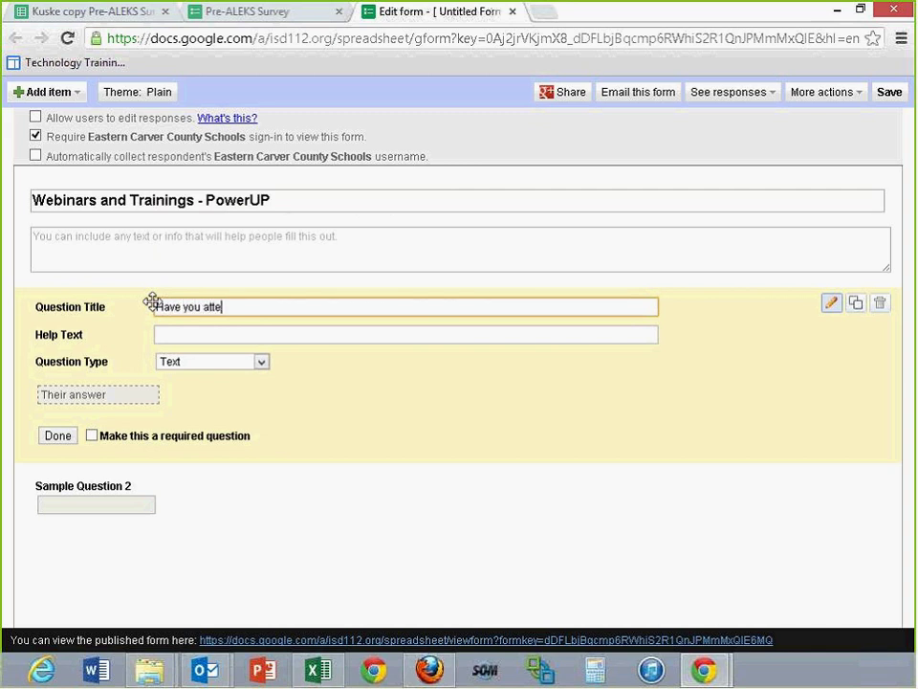
type("nded a webinar or t")
type("rainin")
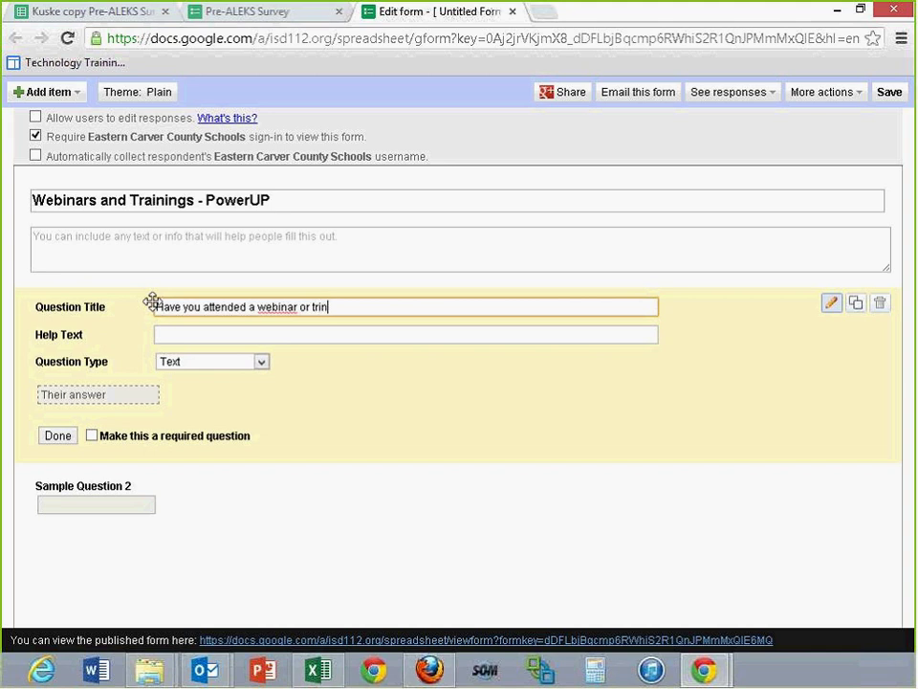
type("g for PowerUP")
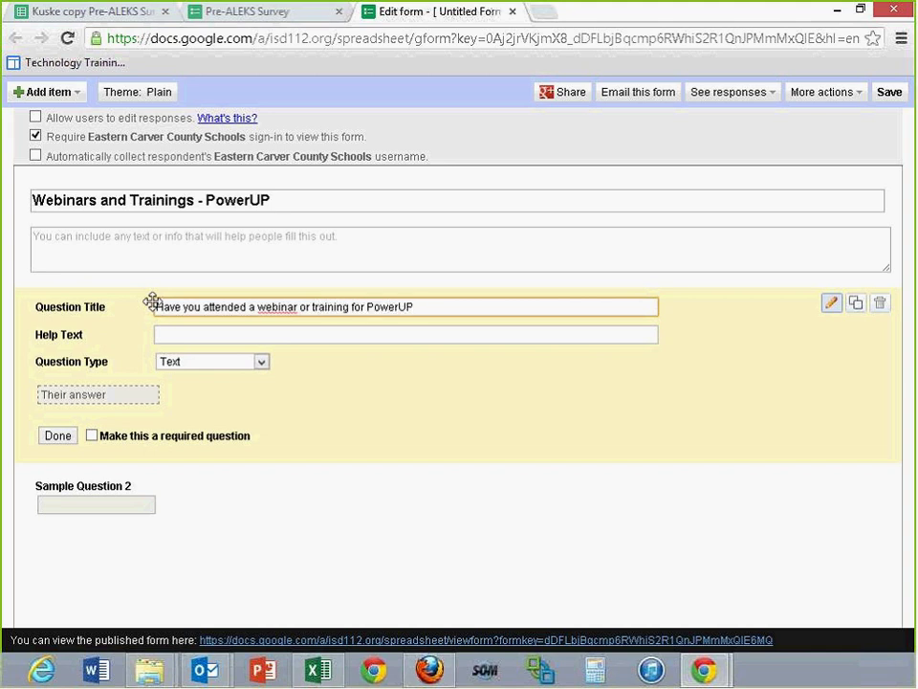
left_click(262, 361)
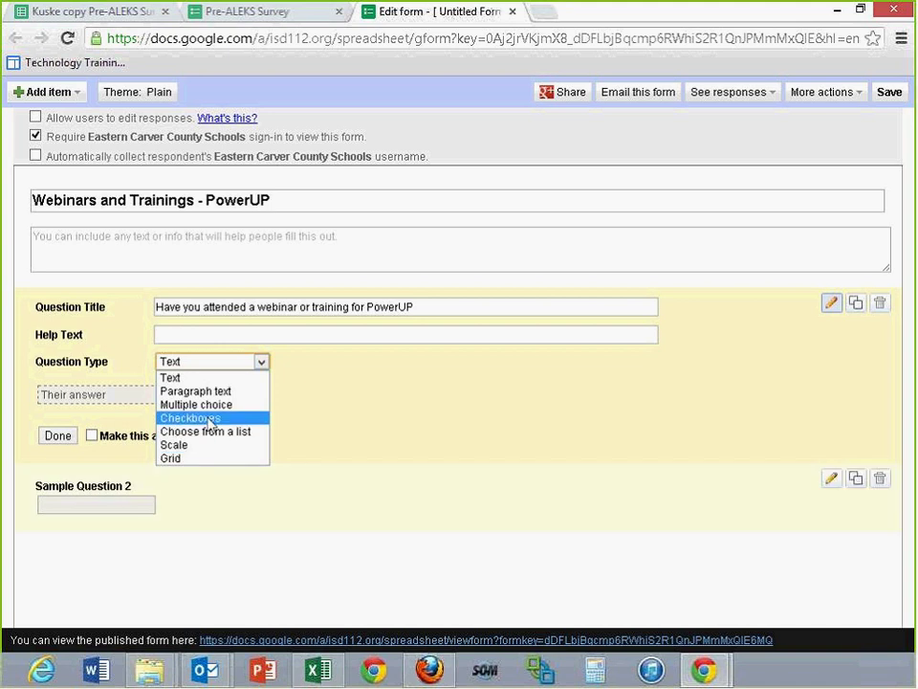
left_click(206, 405)
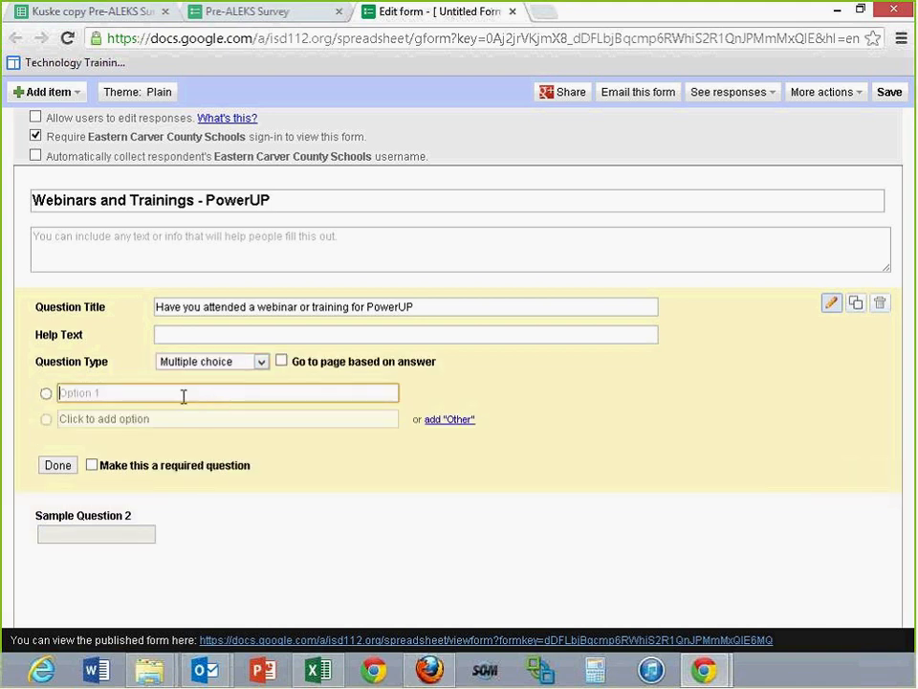
type("yes")
left_click(183, 420)
type("no")
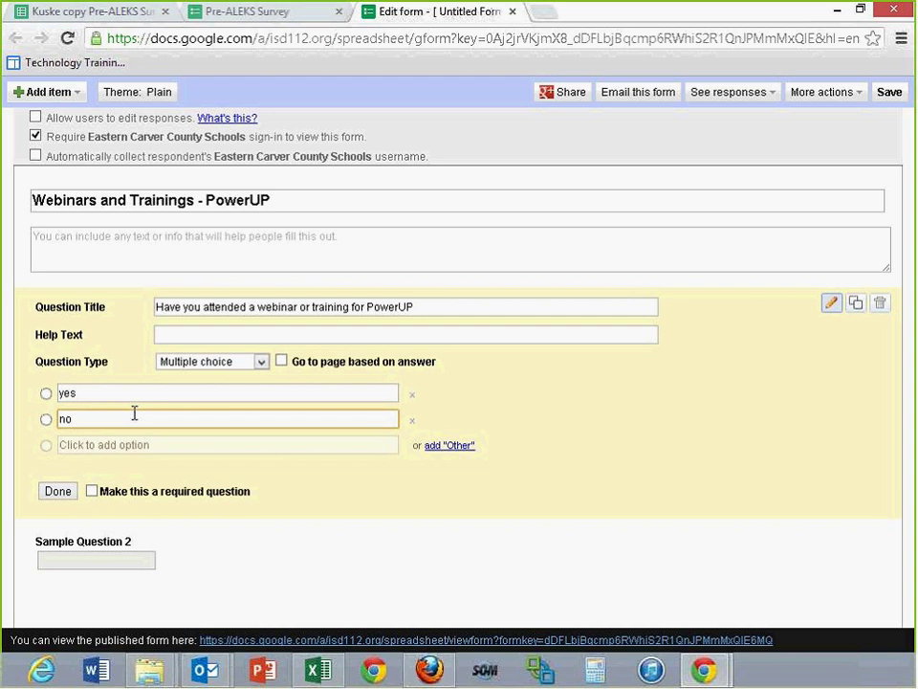
left_click(93, 492)
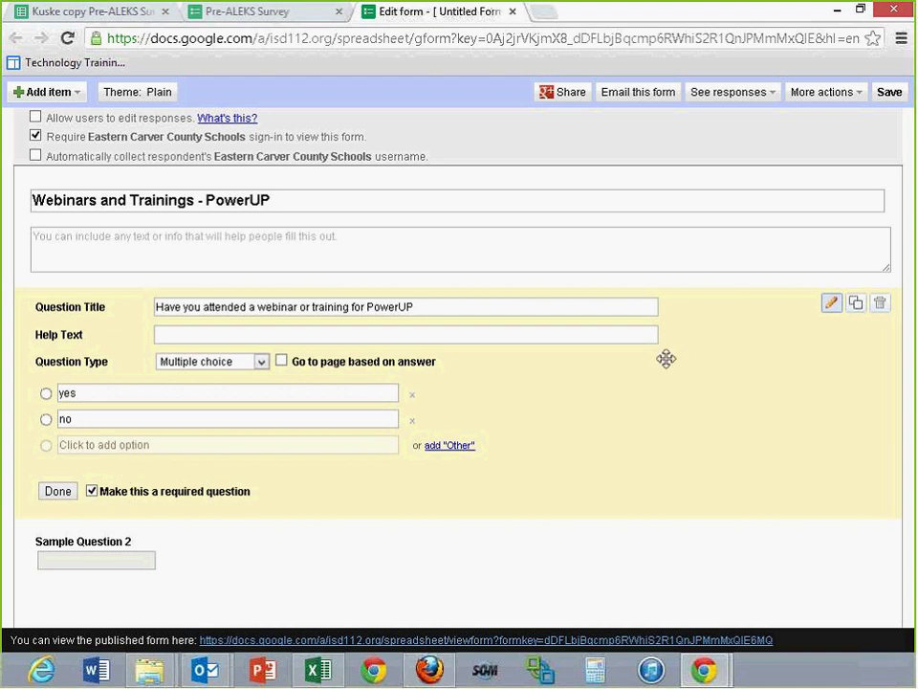
Step: Duplicate the attendance question and retitle the copy 'Do the times for webinars/training sessions work into your schedule?'
left_click(855, 306)
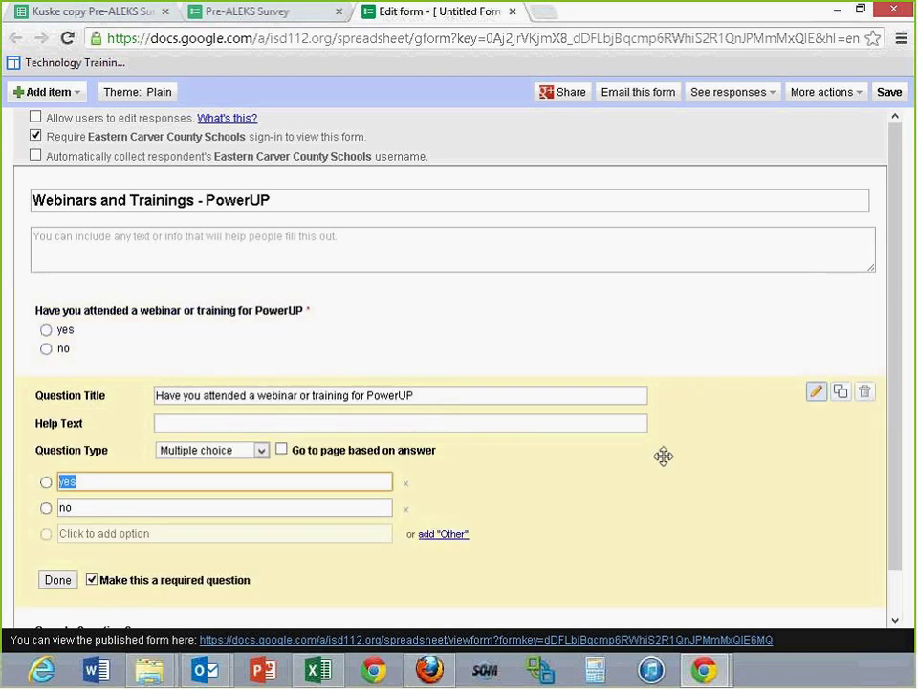
left_click_drag(428, 396, 136, 393)
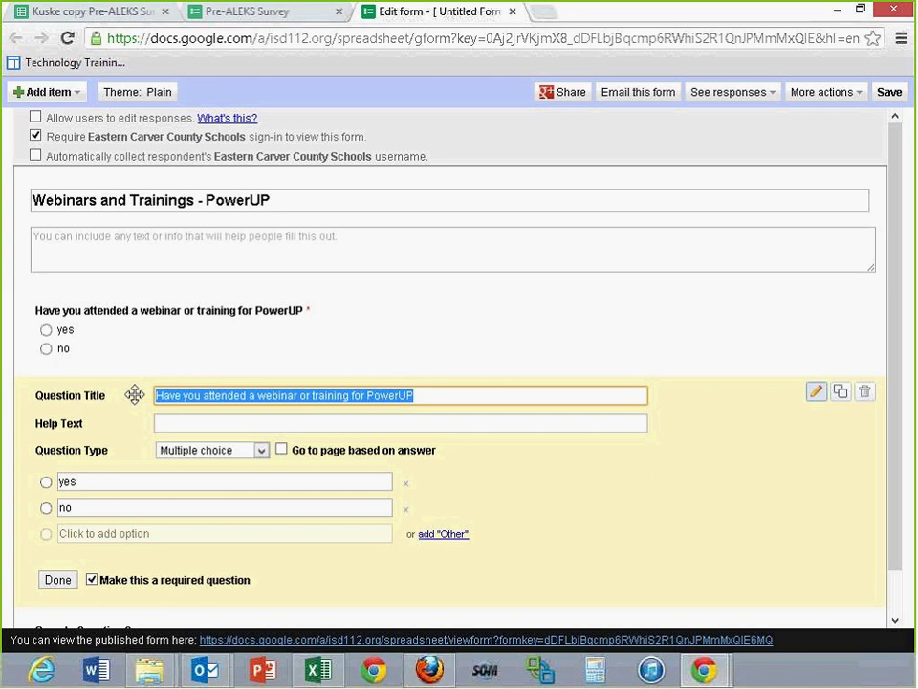
type("do")
key("BackSpace")
key("BackSpace")
type("Do the time")
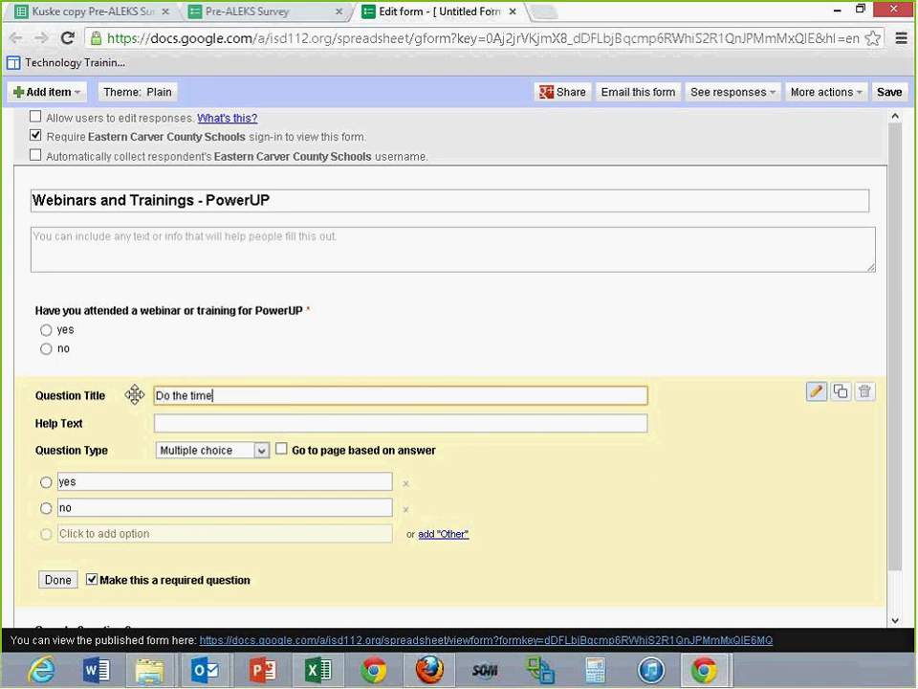
type("s for webinars/")
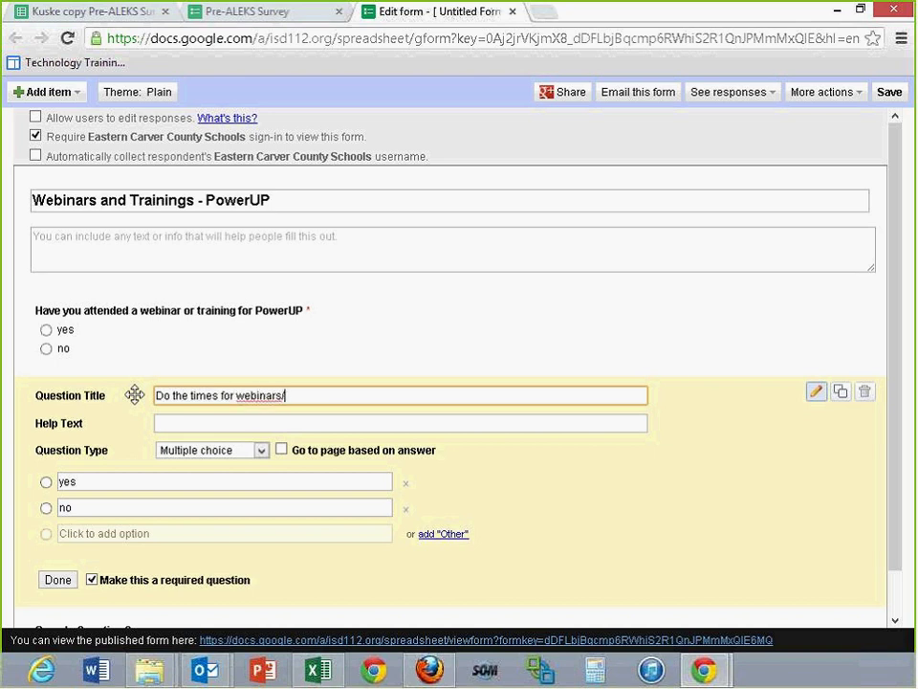
type("training sessions ")
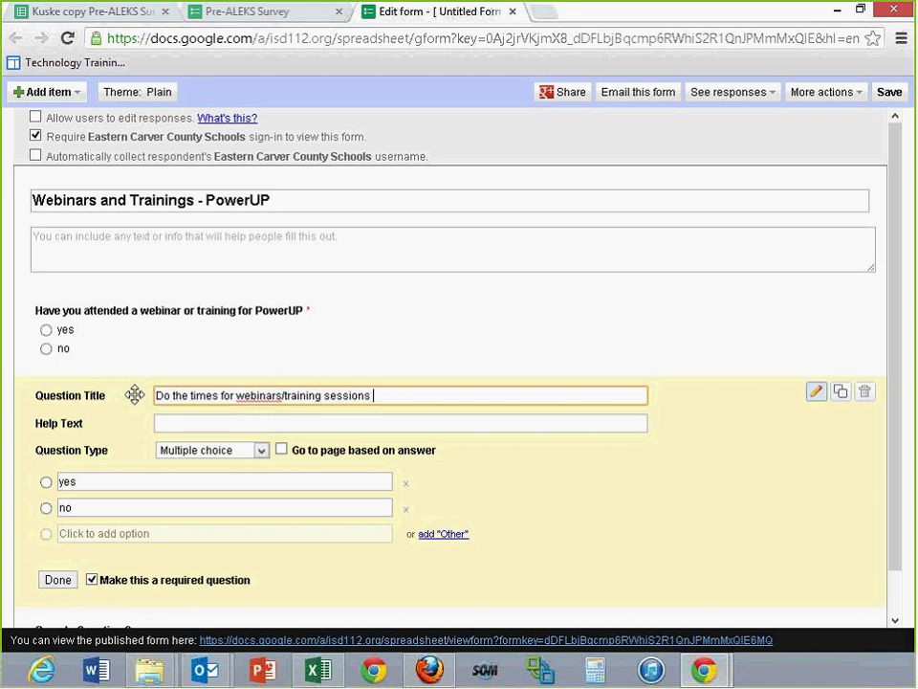
type("work into your schedule?")
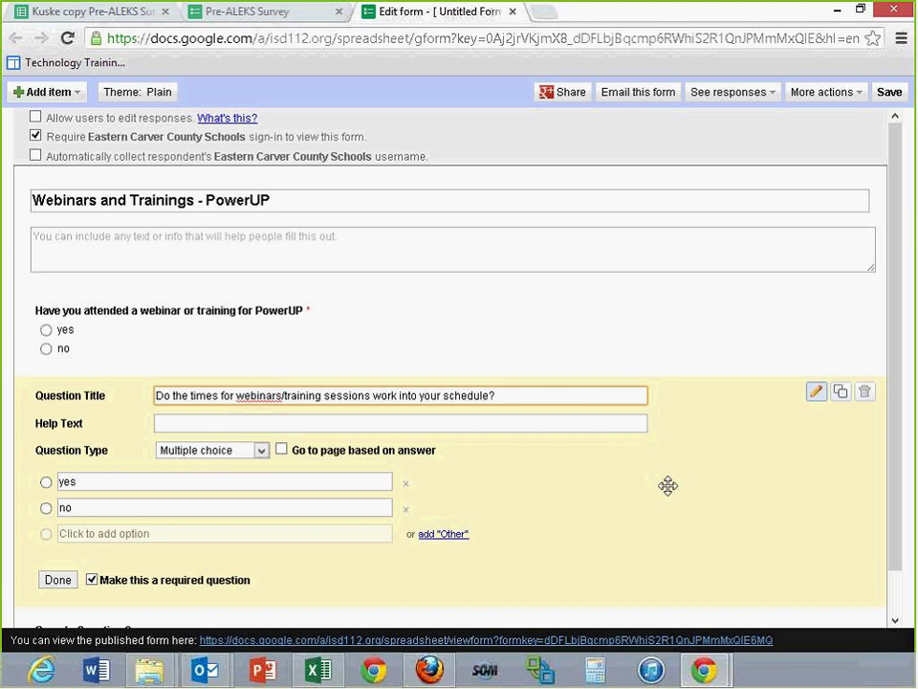
scroll(666, 486, "down", 1)
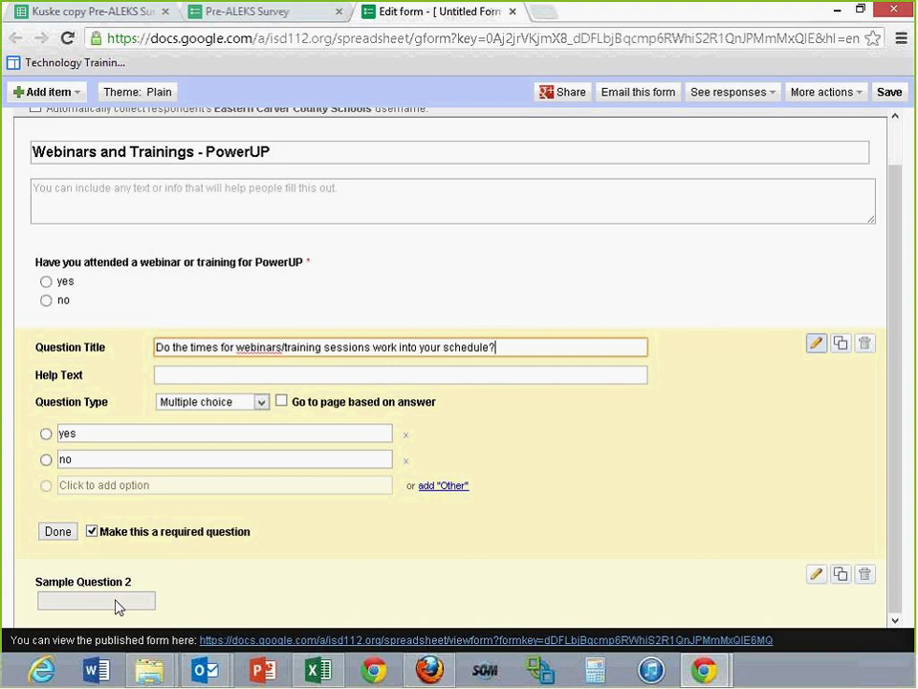
scroll(213, 574, "up", 1)
scroll(680, 468, "down", 1)
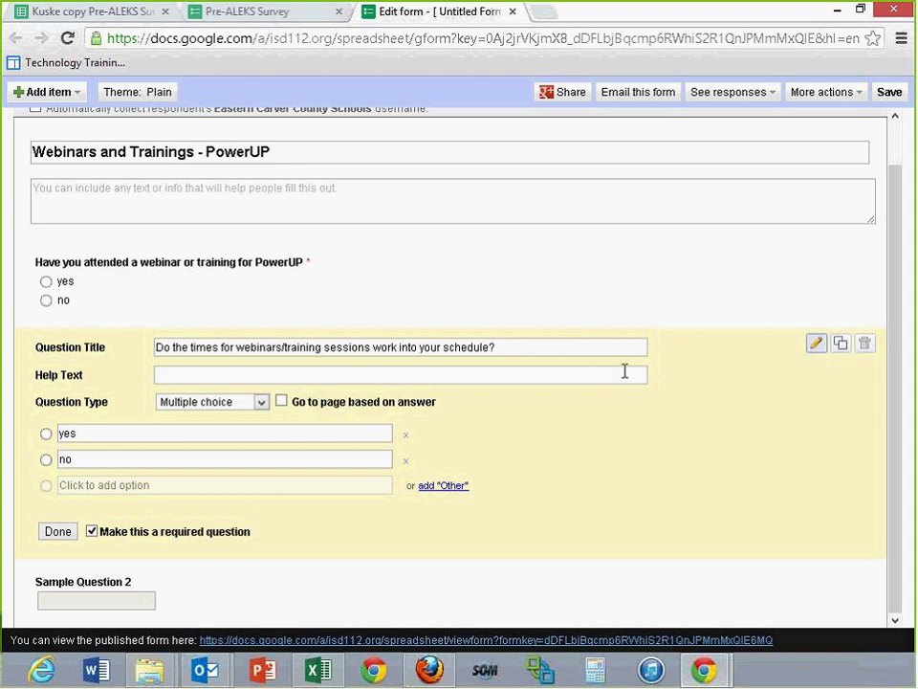
scroll(625, 371, "up", 1)
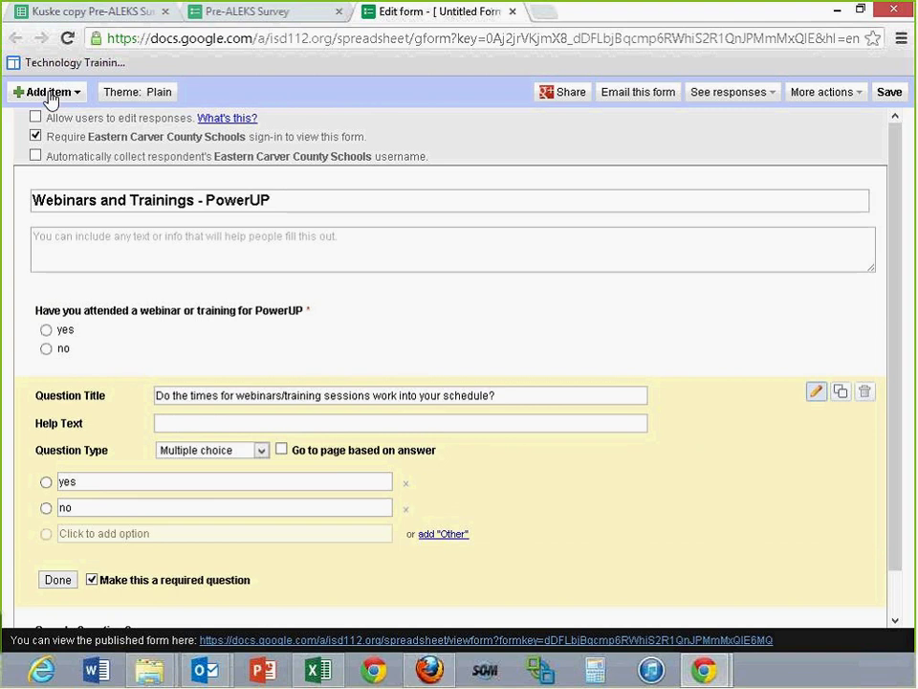
Step: Add a paragraph-text question titled 'What are some topics you'd like more training about?'
left_click(68, 96)
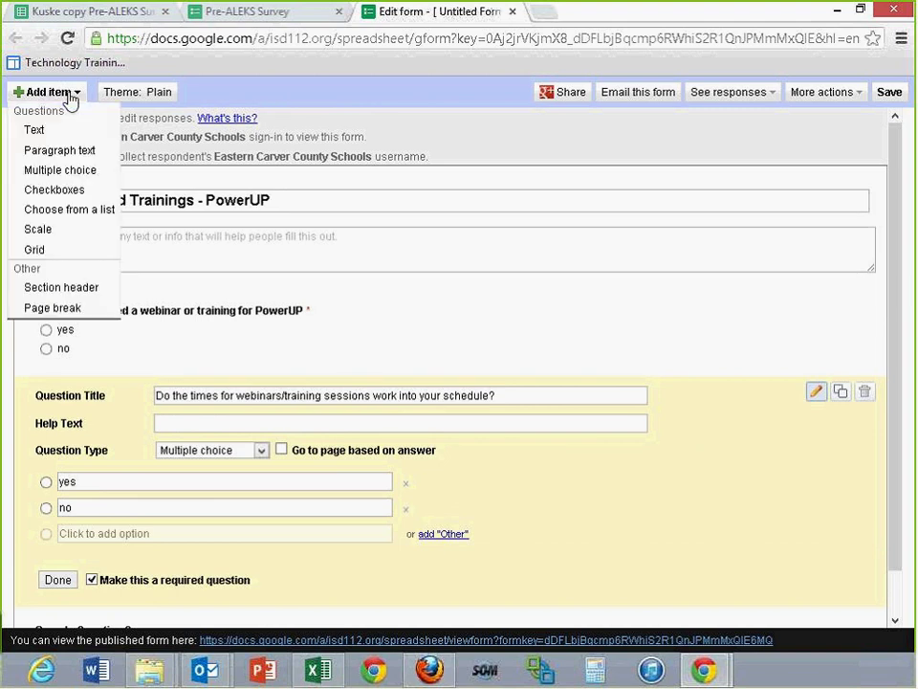
left_click(32, 130)
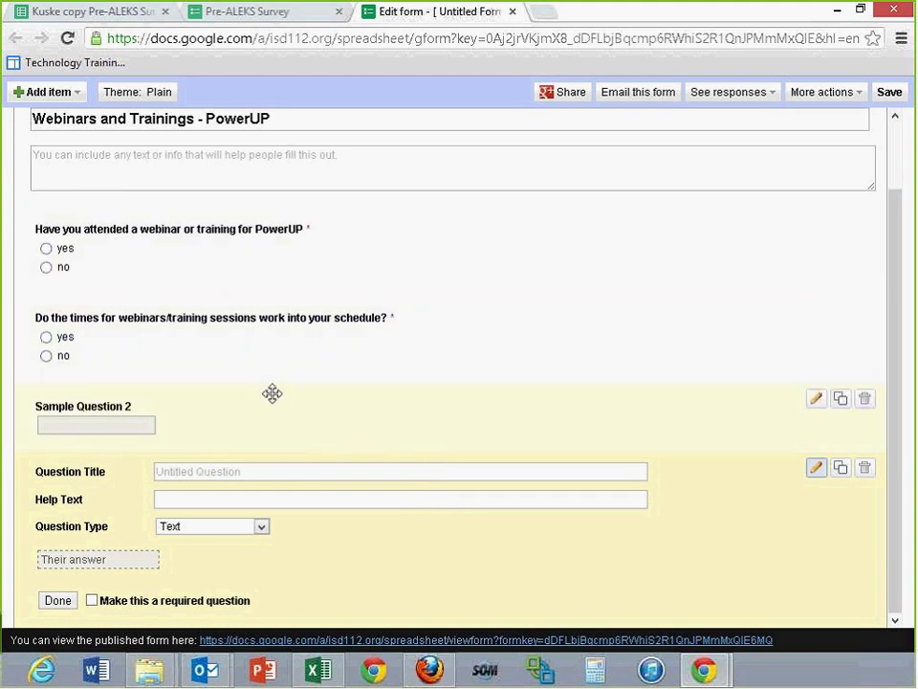
left_click(214, 475)
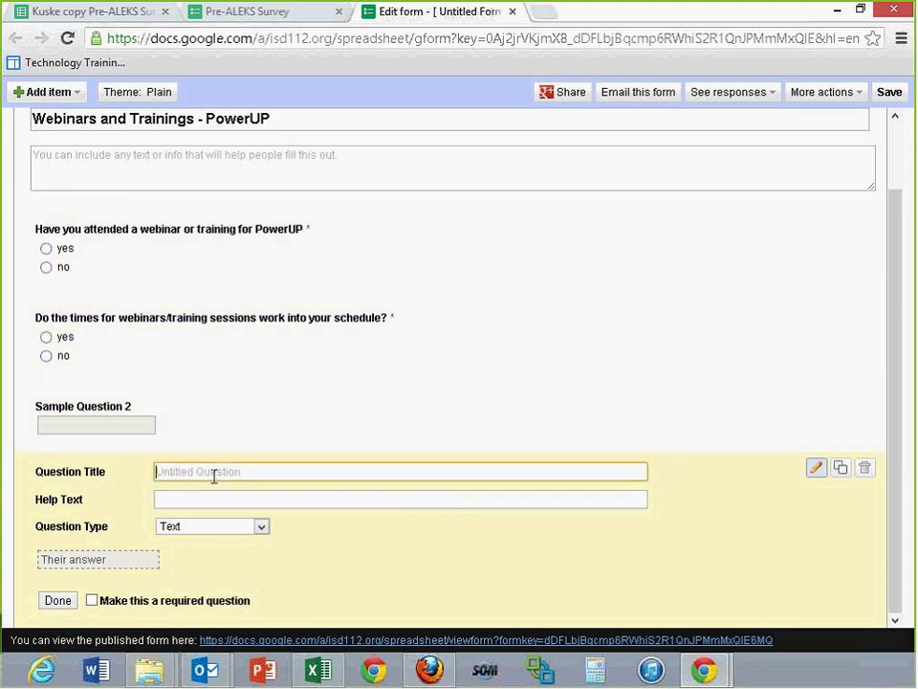
type("Wh")
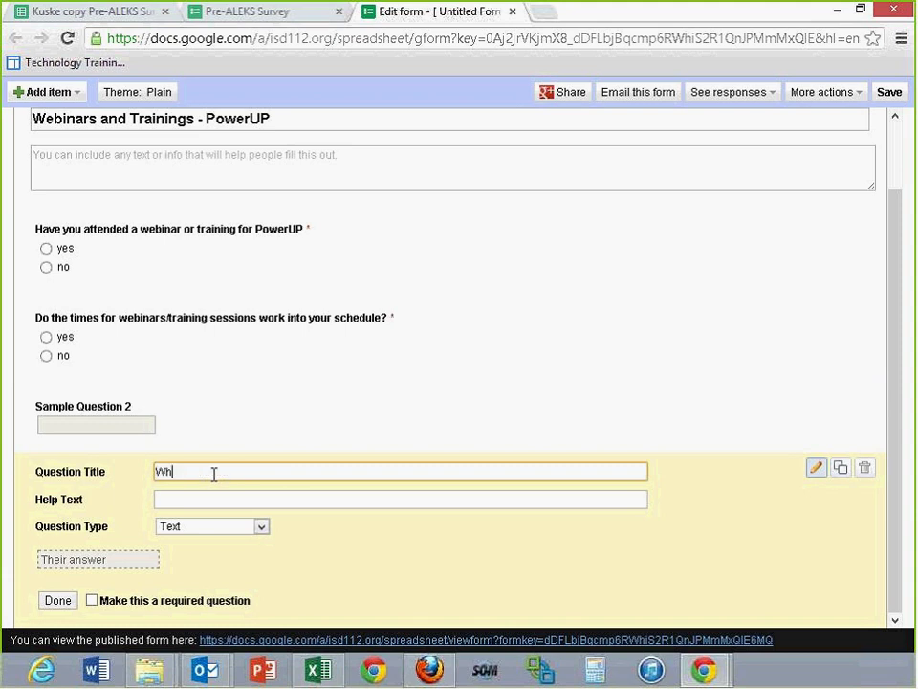
type("at are some topics you'd like ")
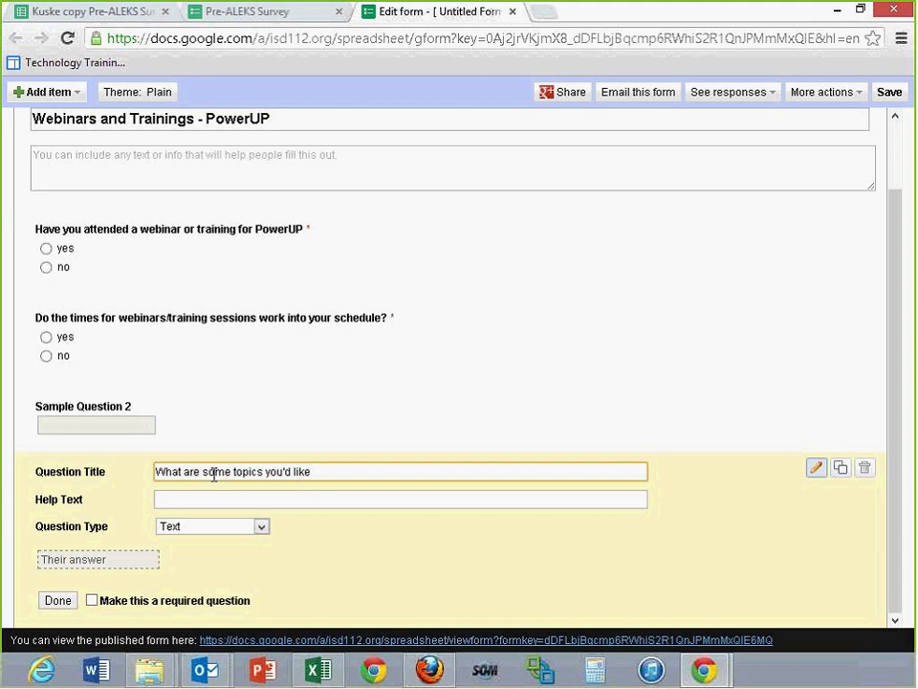
type("more tra")
type("ining")
key("BackSpace")
type("ing about?")
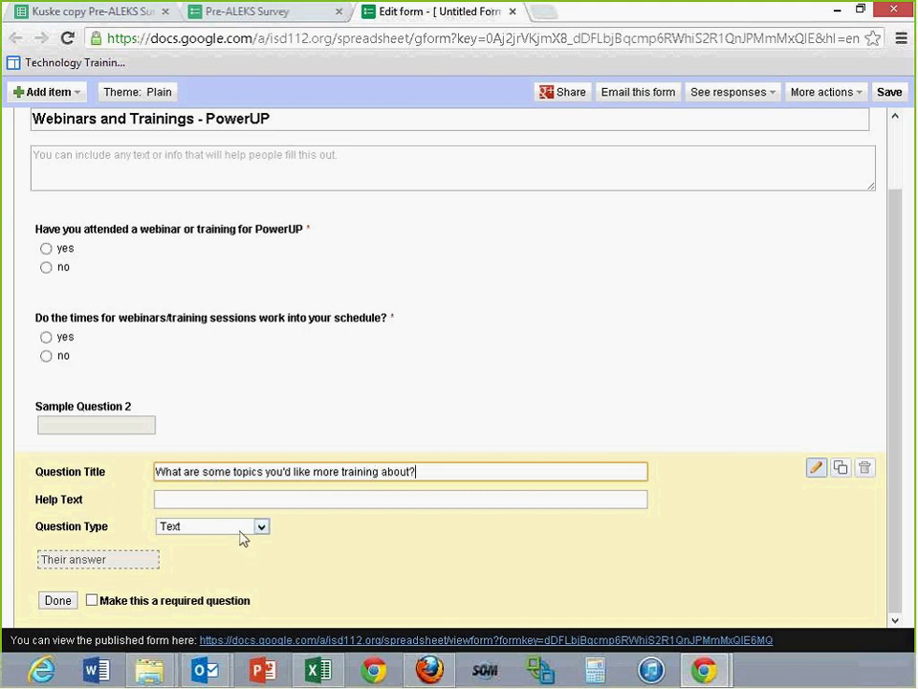
left_click(208, 529)
left_click(208, 528)
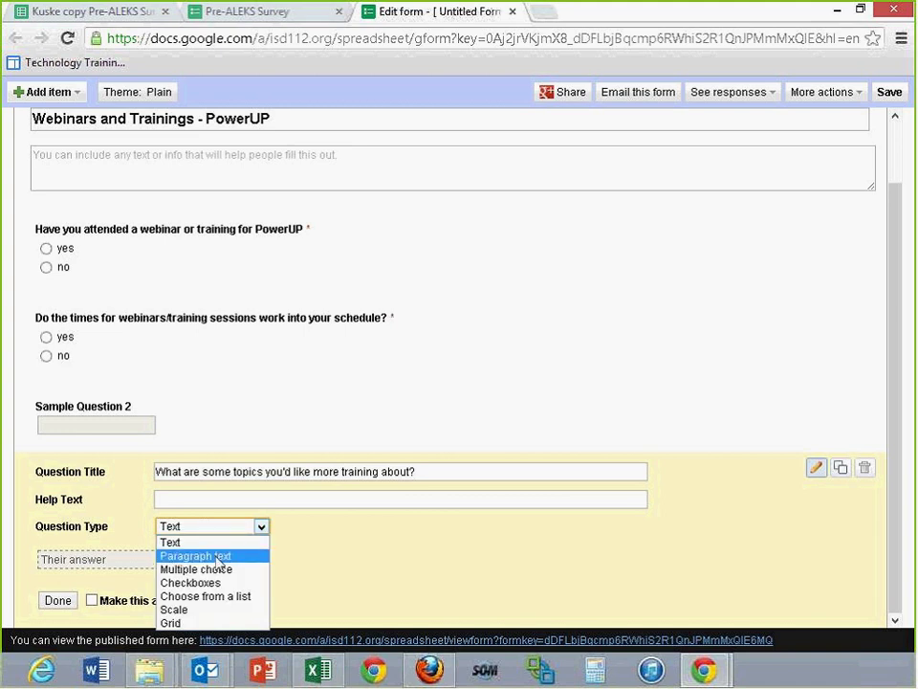
left_click(218, 560)
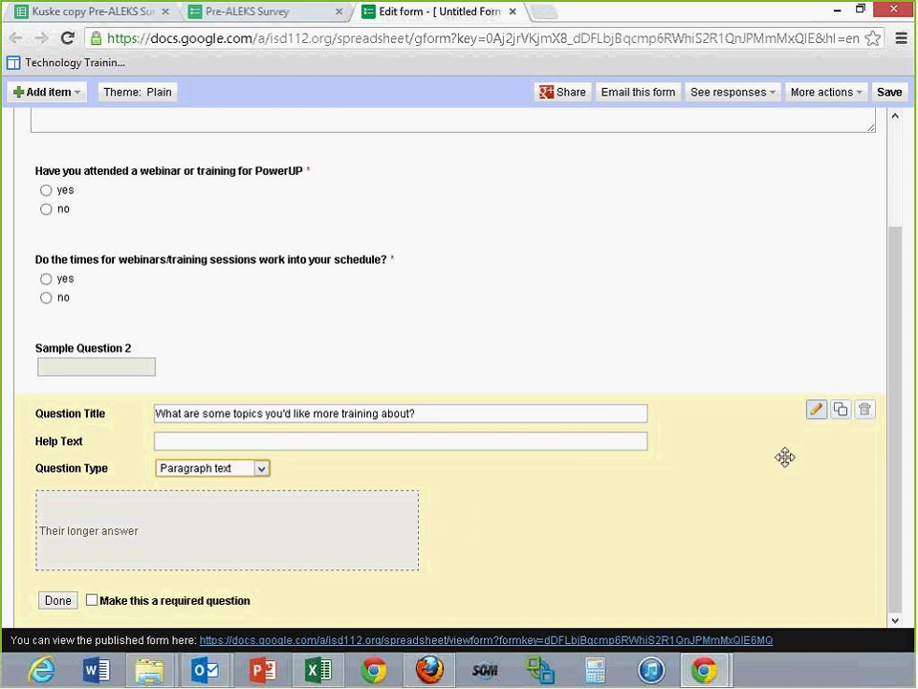
scroll(784, 457, "up", 3)
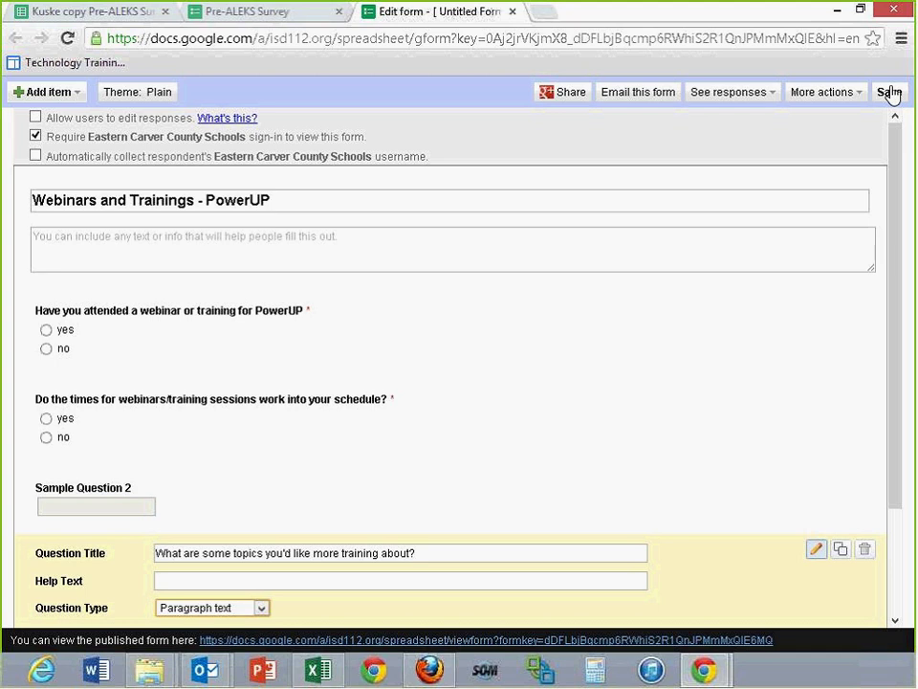
scroll(599, 420, "down", 3)
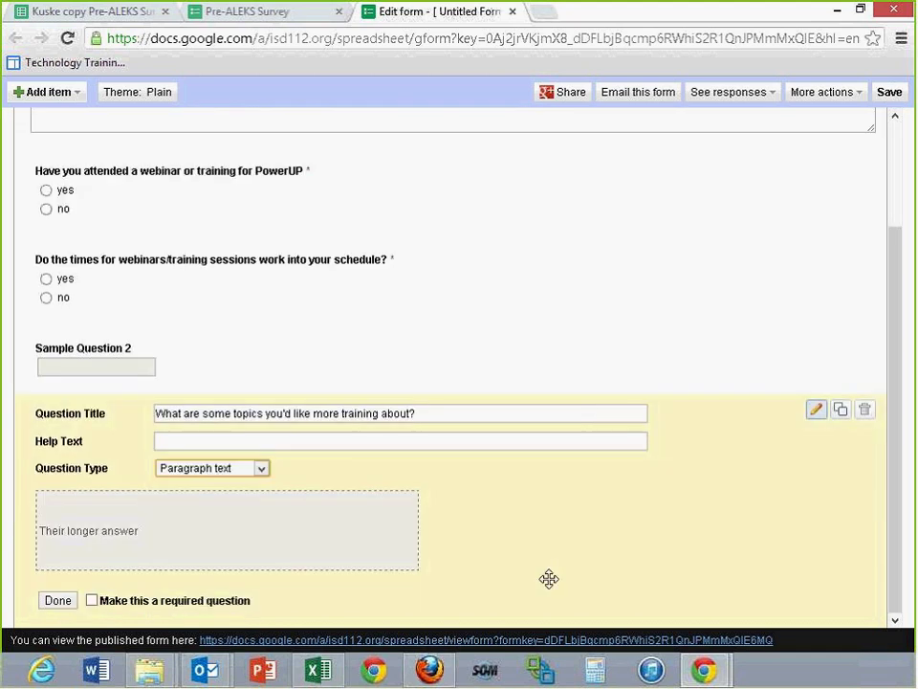
Step: Save the form, copy its published form link, and open a new browser tab
left_click(888, 93)
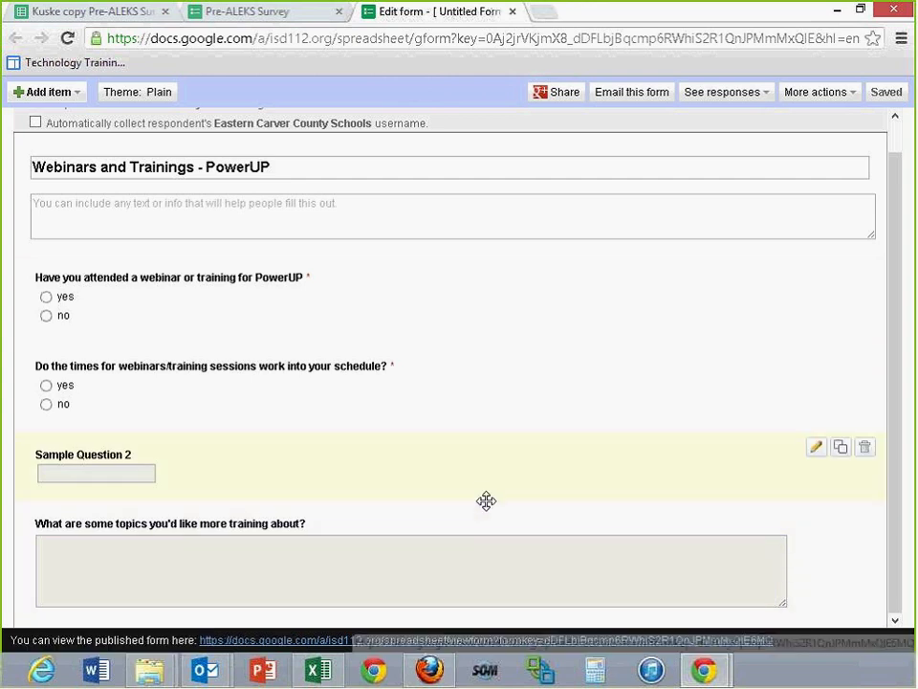
right_click(383, 646)
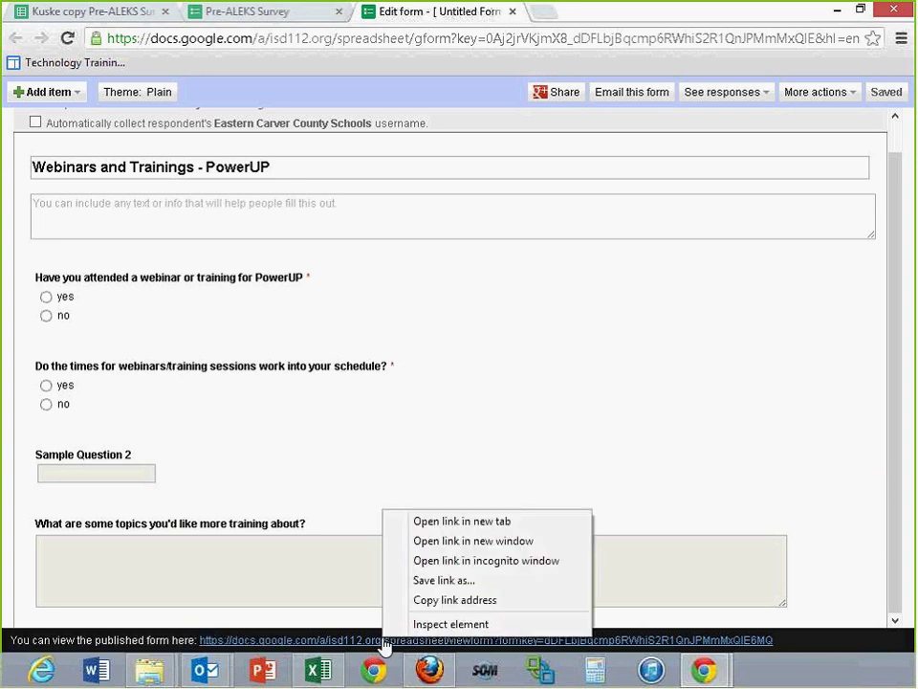
left_click(448, 599)
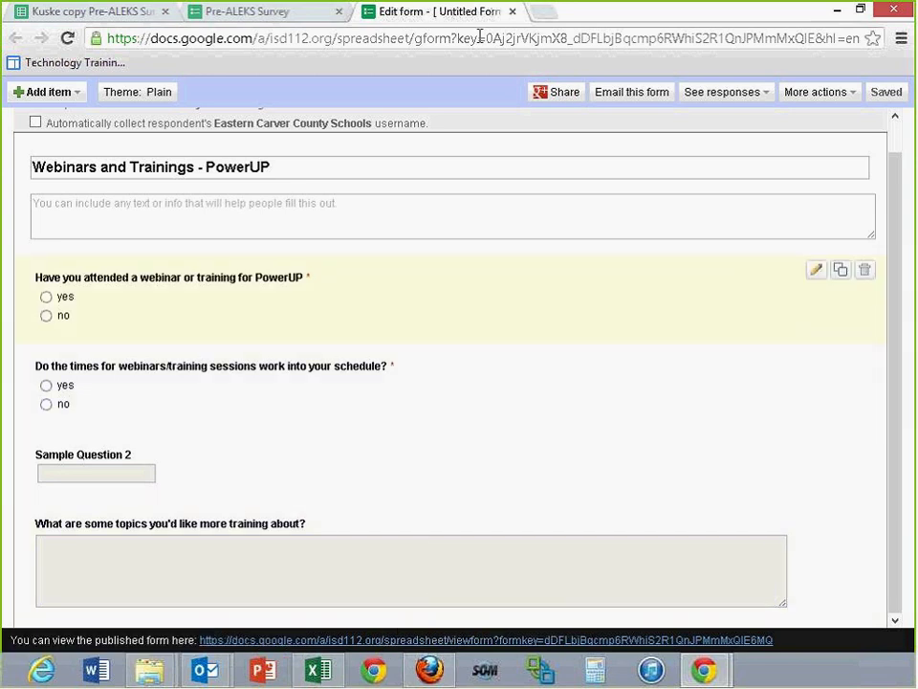
left_click(545, 18)
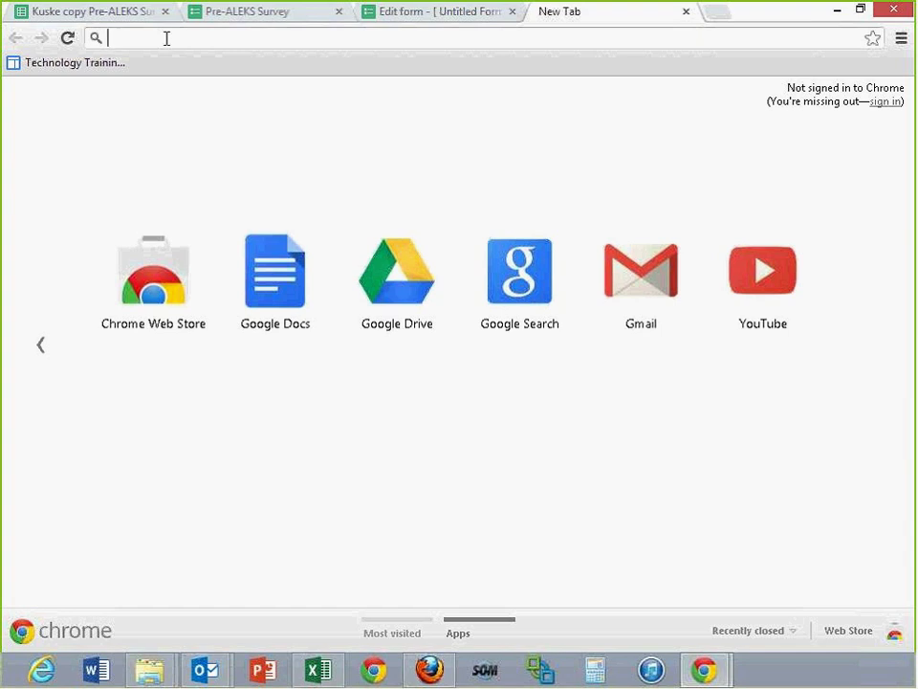
Step: Go to the cme.district112.org school website
type("www.")
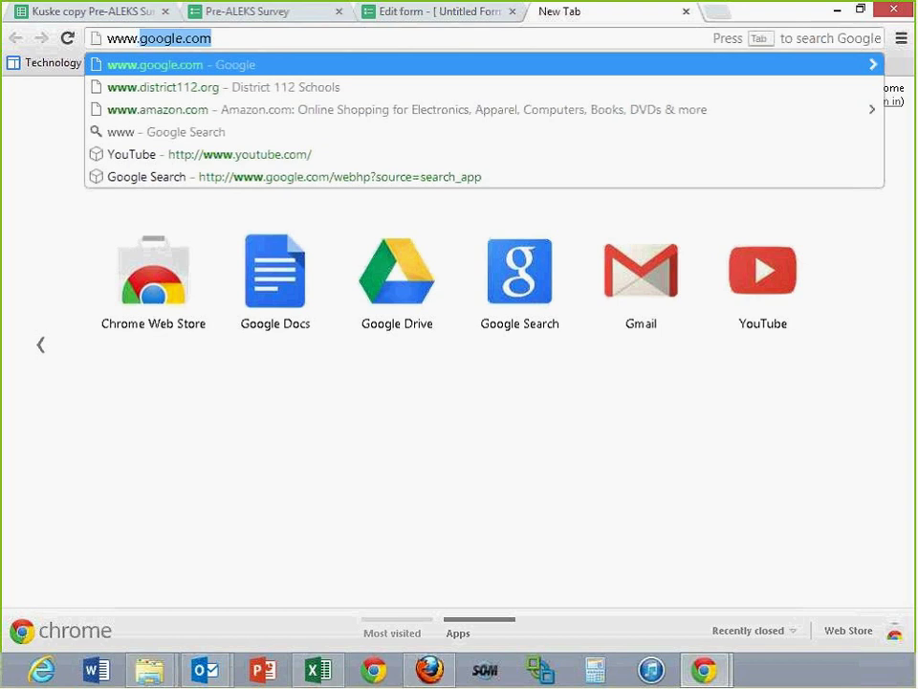
key("BackSpace")
key("BackSpace")
key("BackSpace")
key("BackSpace")
key("BackSpace")
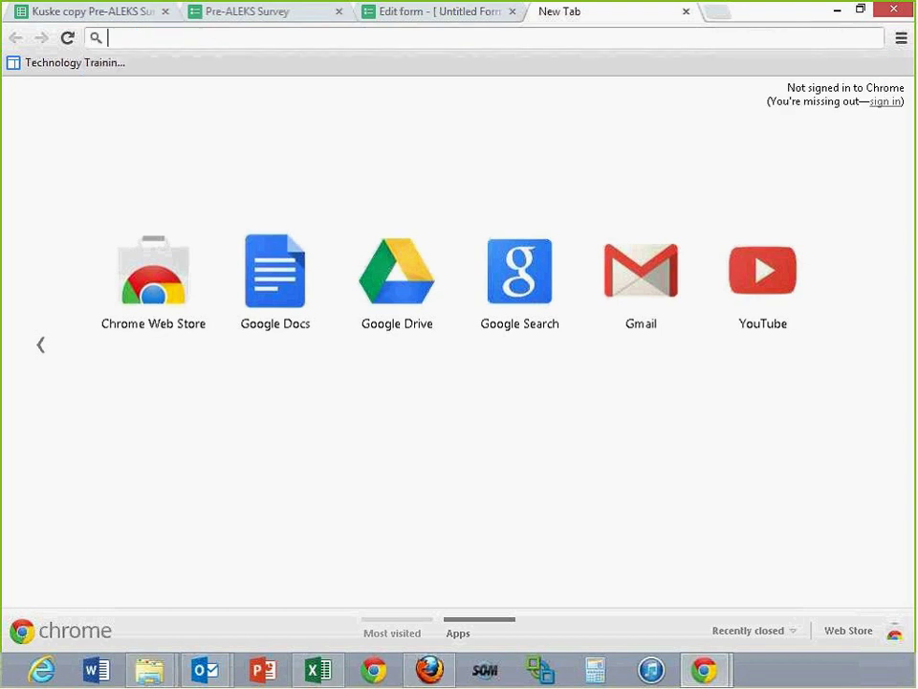
type("cme.districa")
key("BackSpace")
key("BackSpace")
key("BackSpace")
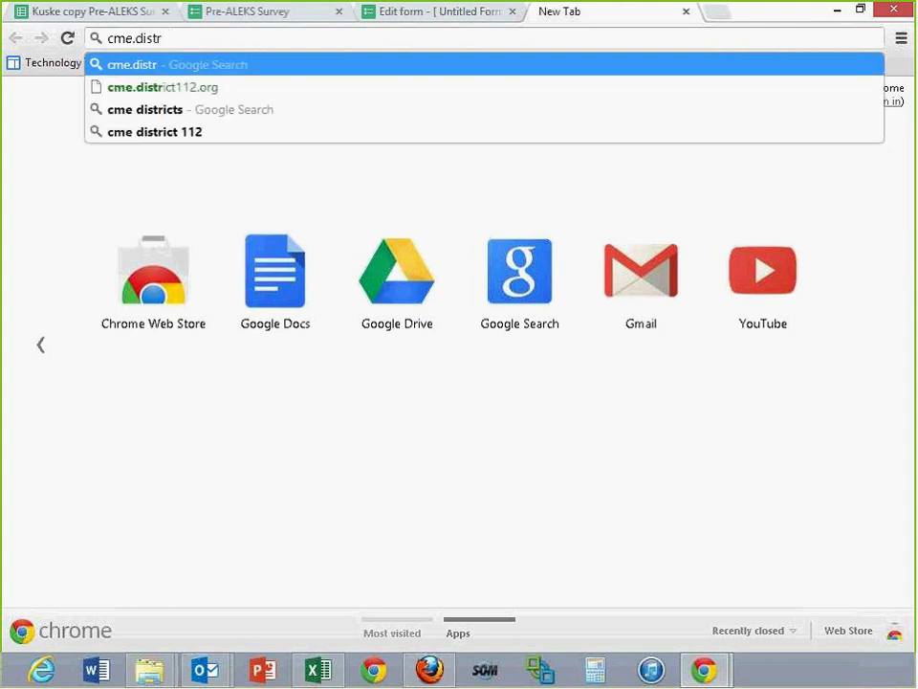
type("ic")
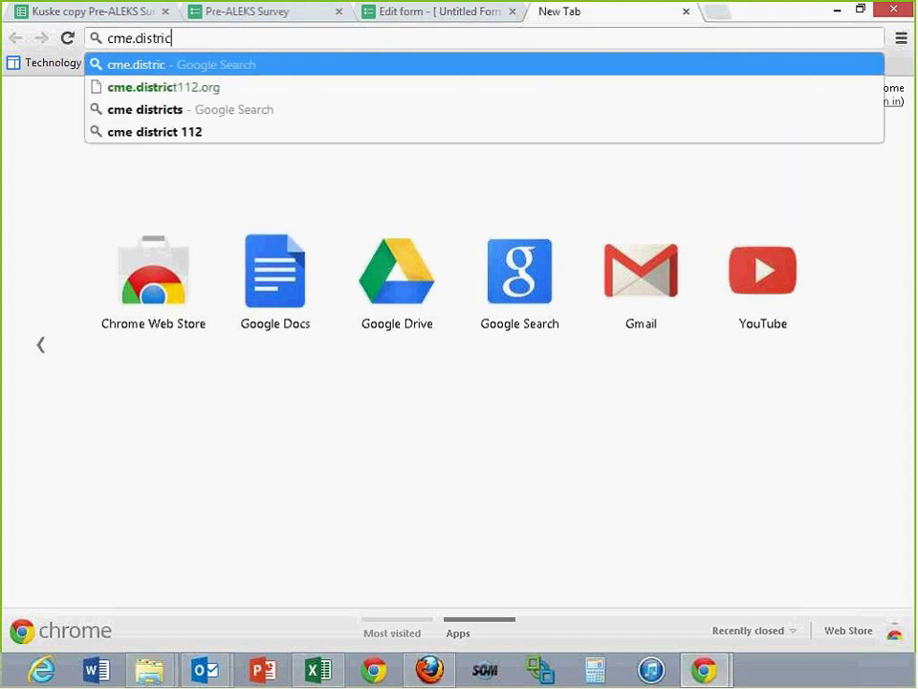
left_click(187, 90)
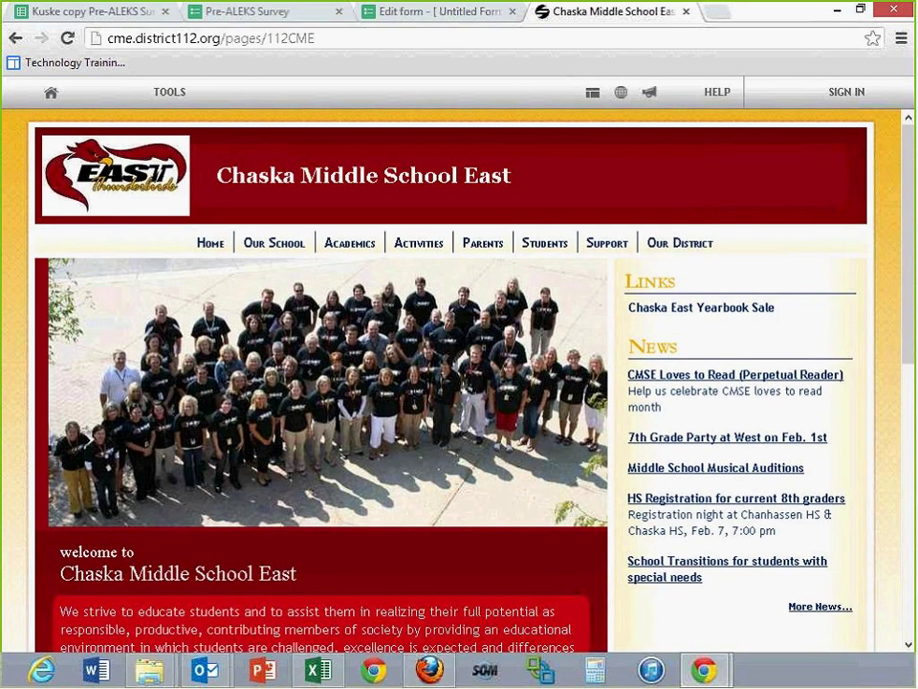
Step: Open a teacher's Algebra 1 class page from the staff directory, then return to the PowerUP form editor
mouse_move(253, 243)
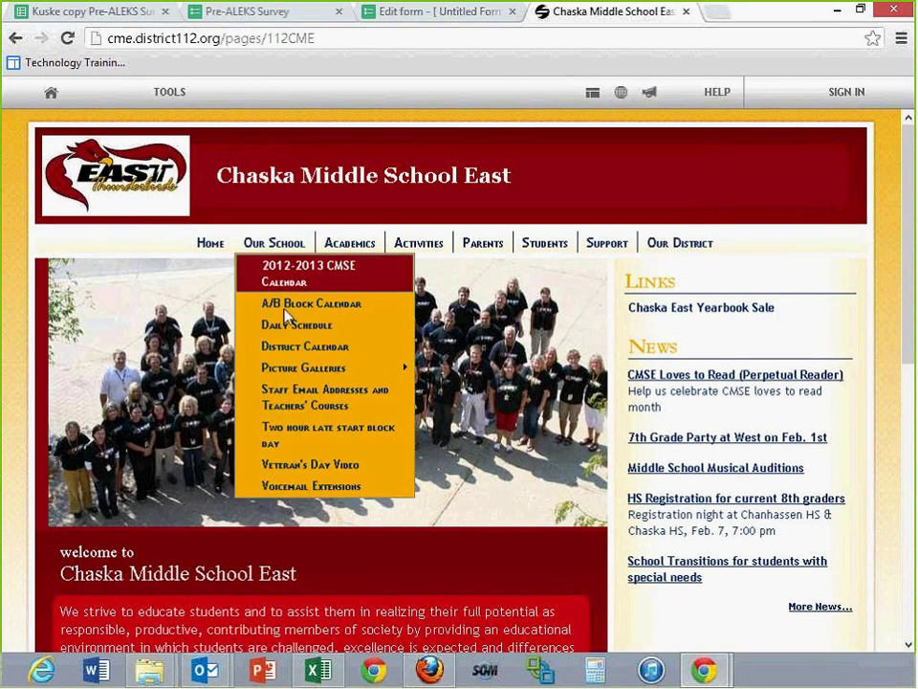
left_click(330, 396)
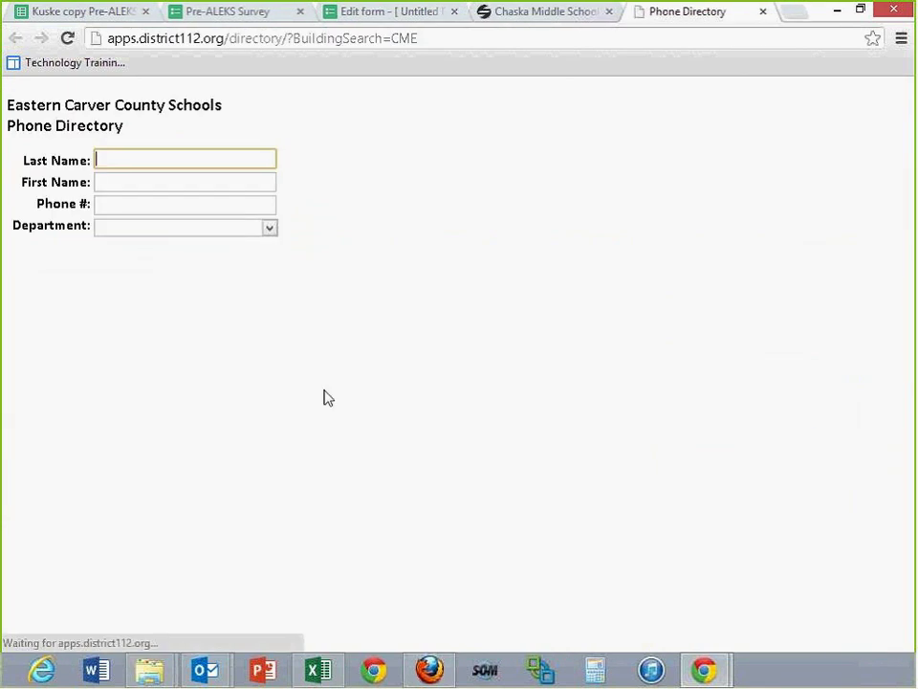
left_click(321, 326)
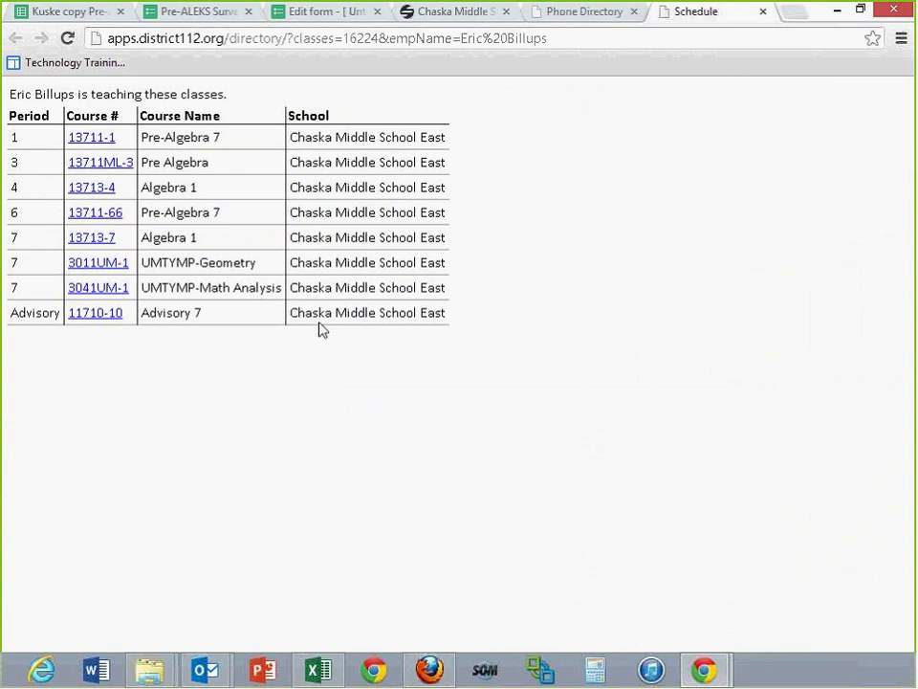
left_click(98, 188)
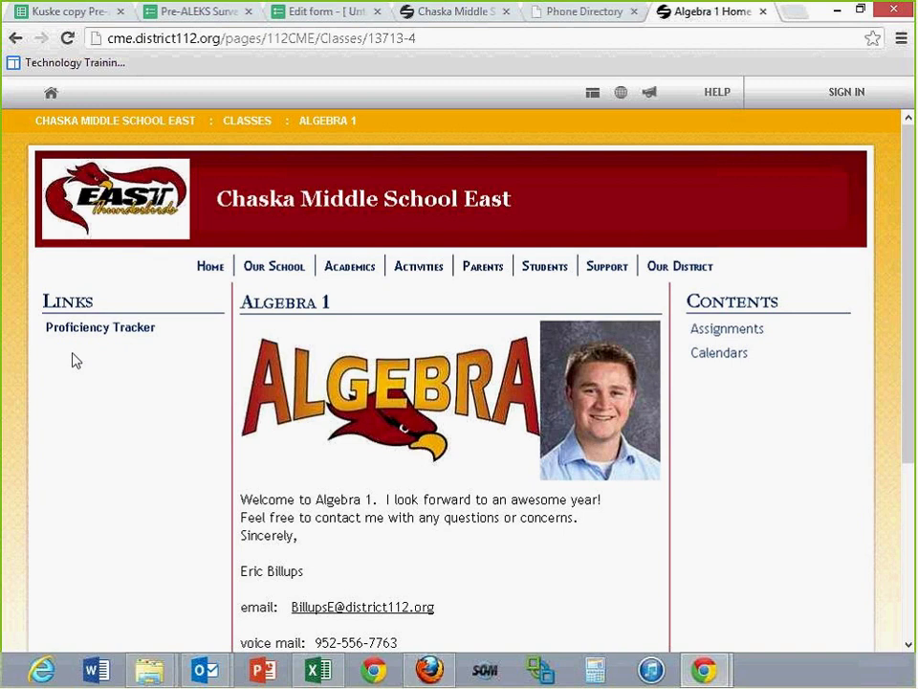
left_click(316, 12)
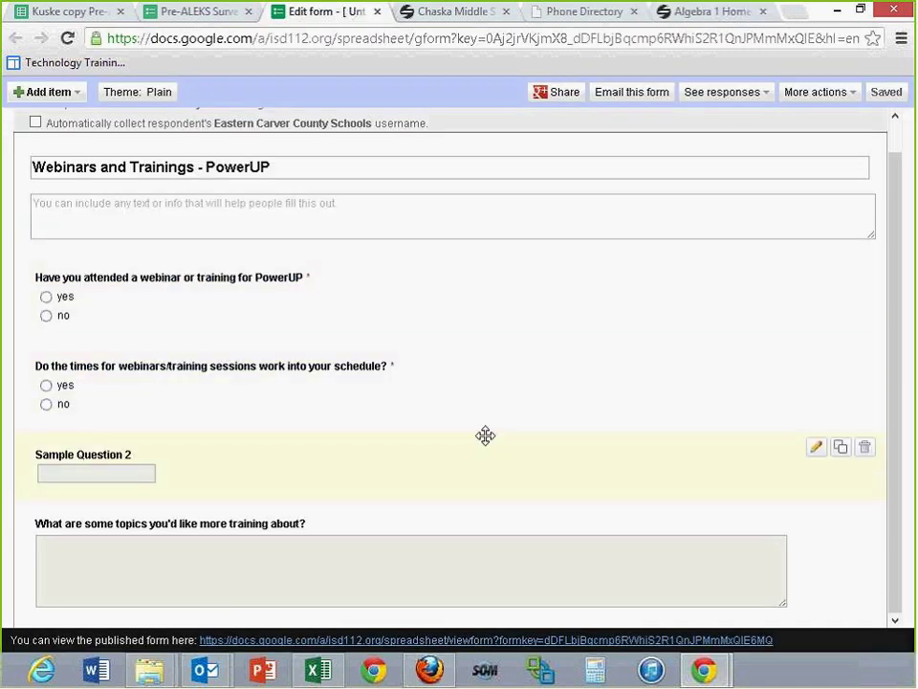
left_click(849, 96)
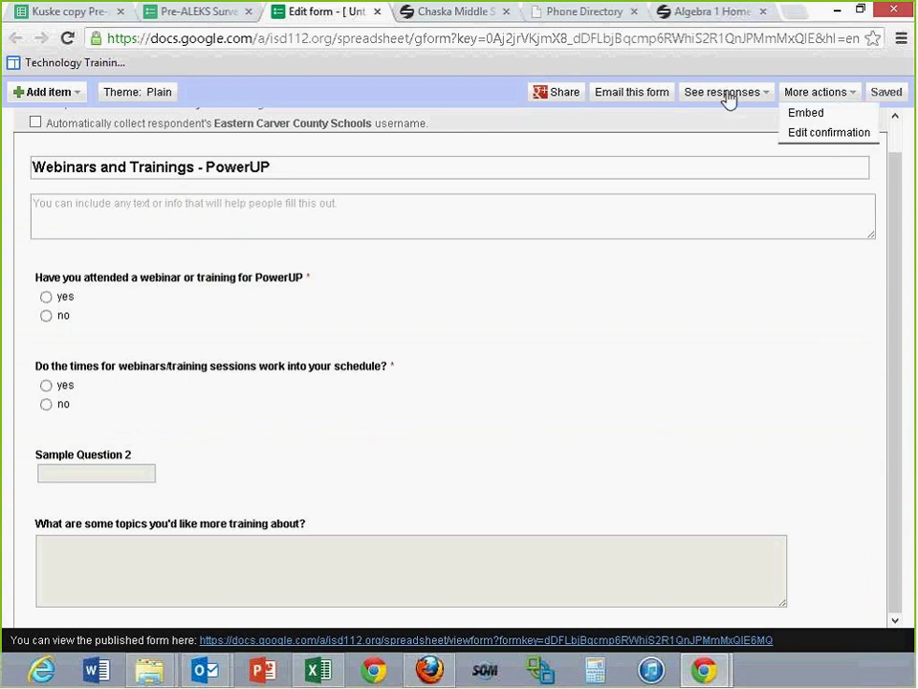
Step: Open the Email this form dialog and enter the start of the recipient's e-mail address
left_click(641, 102)
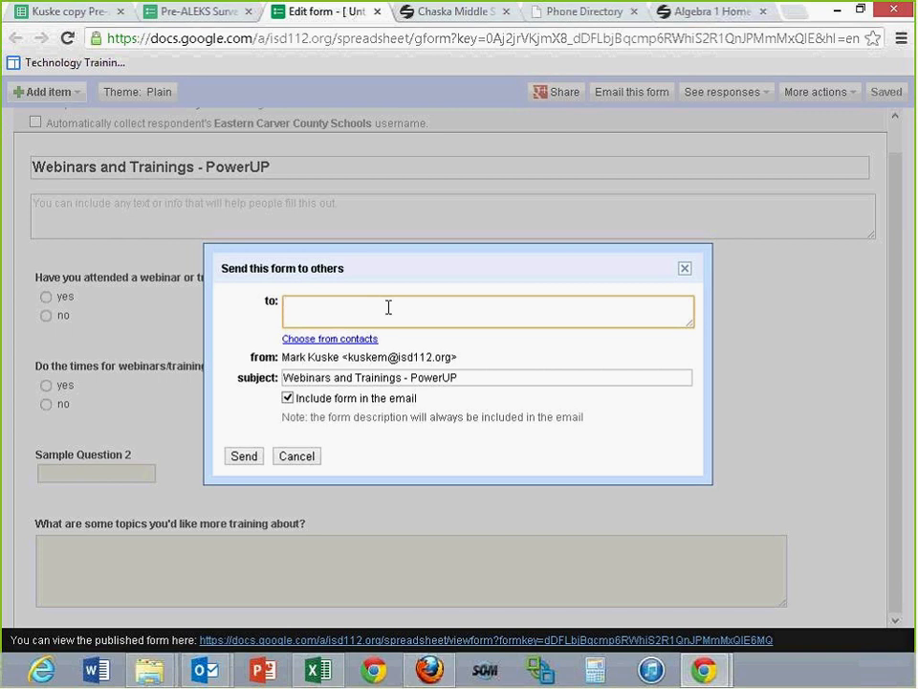
type("prm")
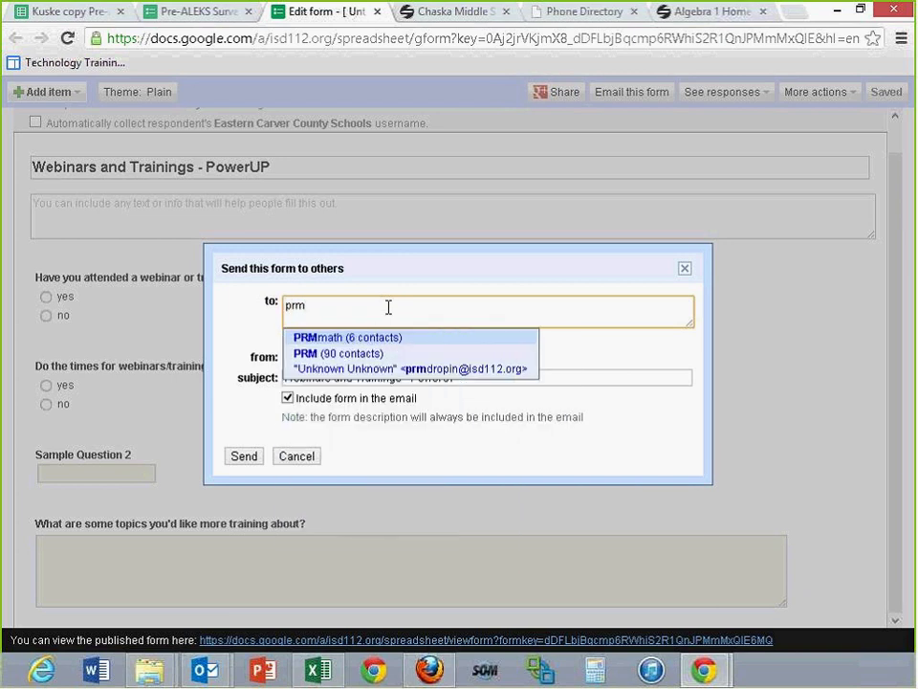
key("BackSpace")
key("BackSpace")
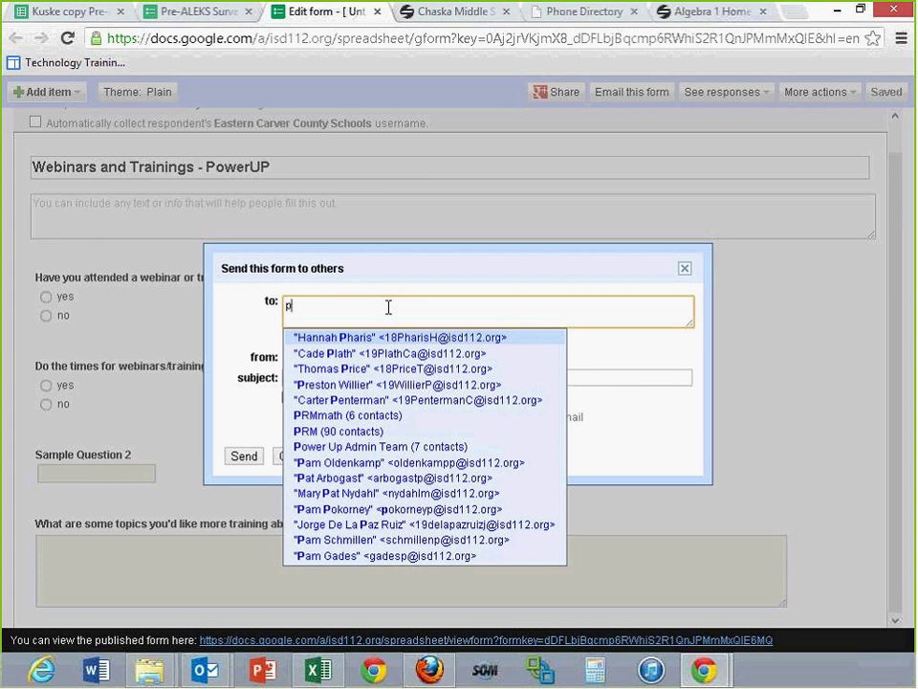
key("BackSpace")
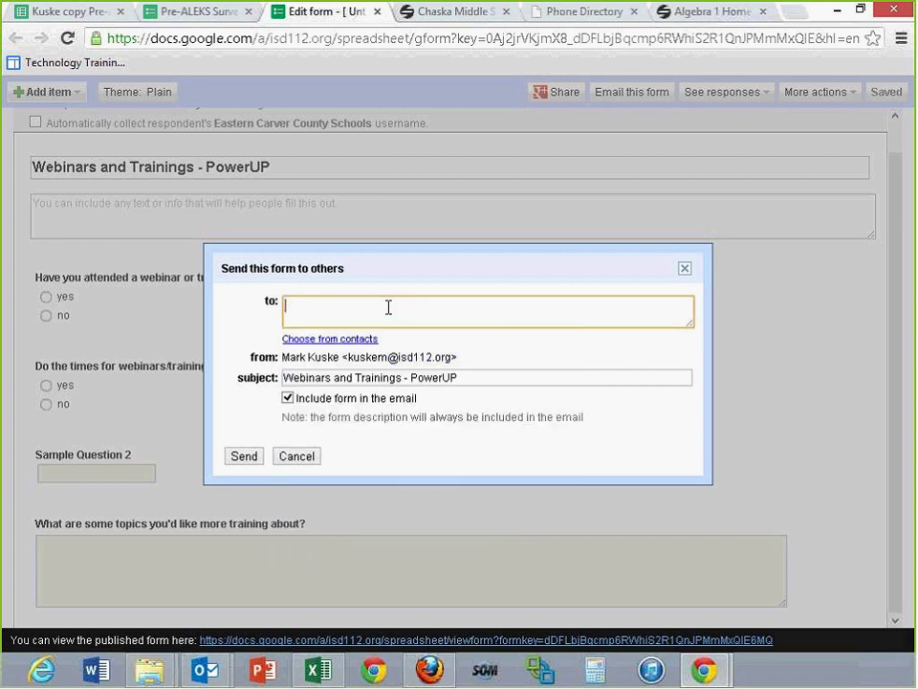
type("prmc")
key("BackSpace")
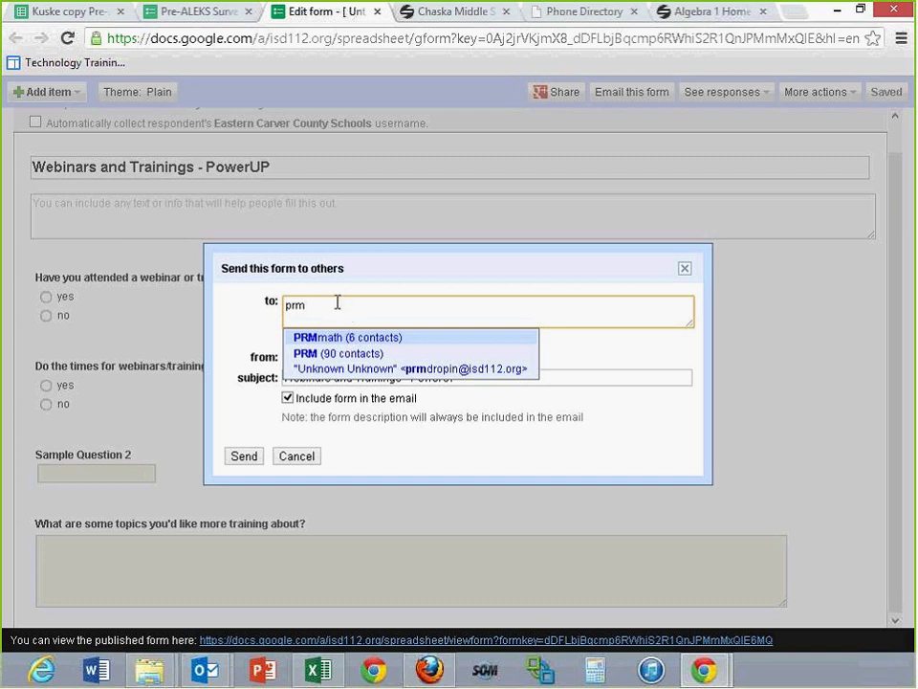
key("BackSpace")
key("BackSpace")
key("BackSpace")
type("63prm")
key("BackSpace")
key("BackSpace")
key("BackSpace")
key("BackSpace")
key("BackSpace")
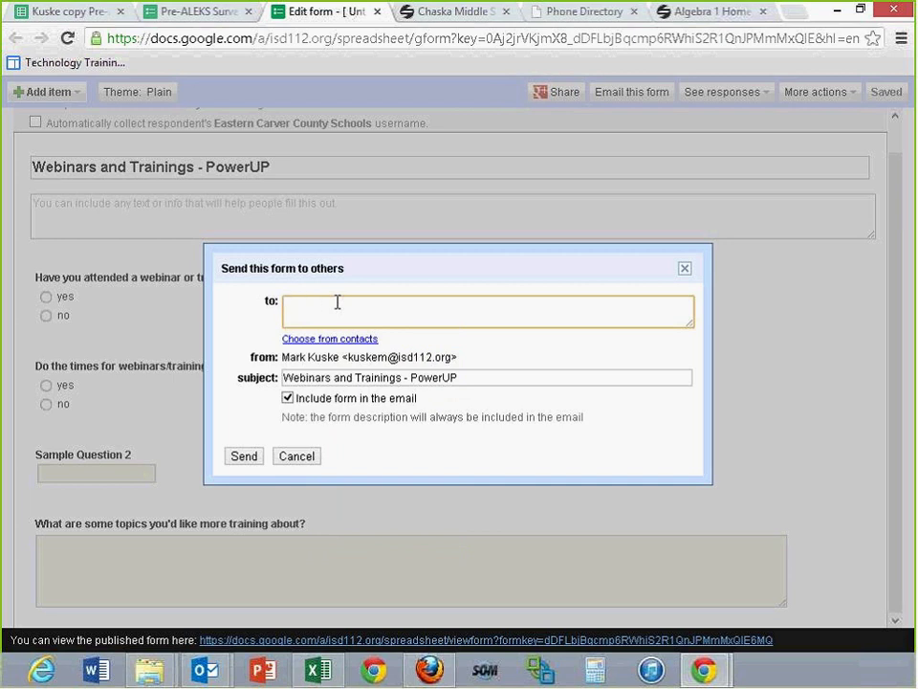
type("prm")
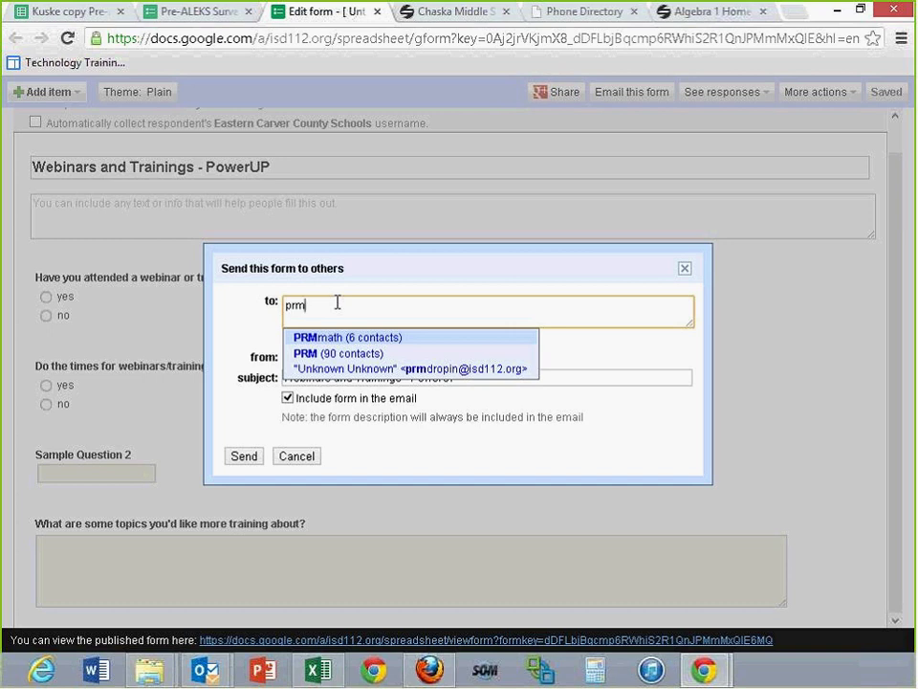
Step: Check the Gmail inbox from Google Drive, then clear the recipient field in the form's email dialog
left_click(128, 10)
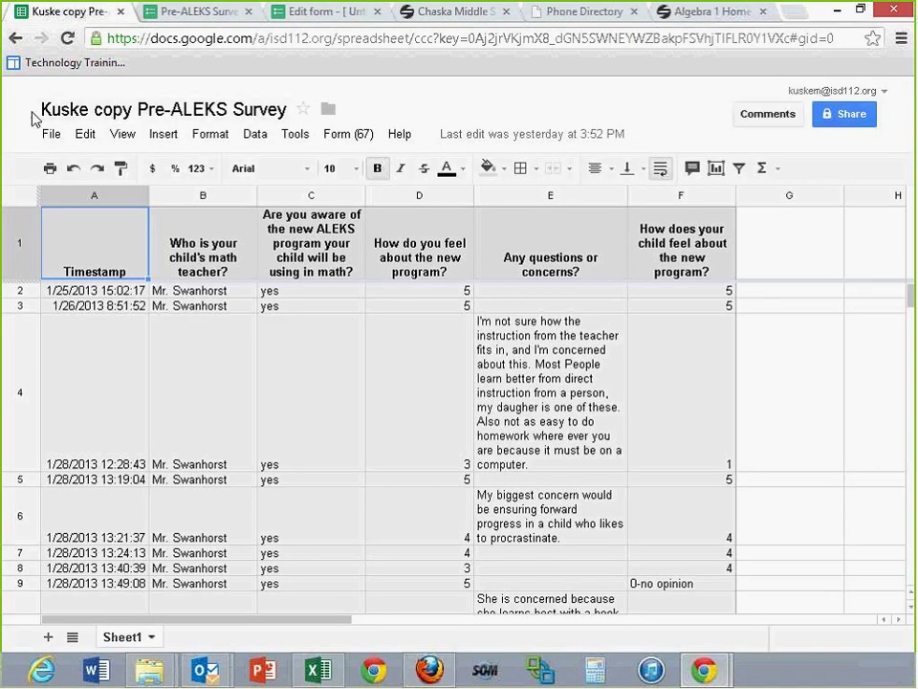
left_click(18, 115)
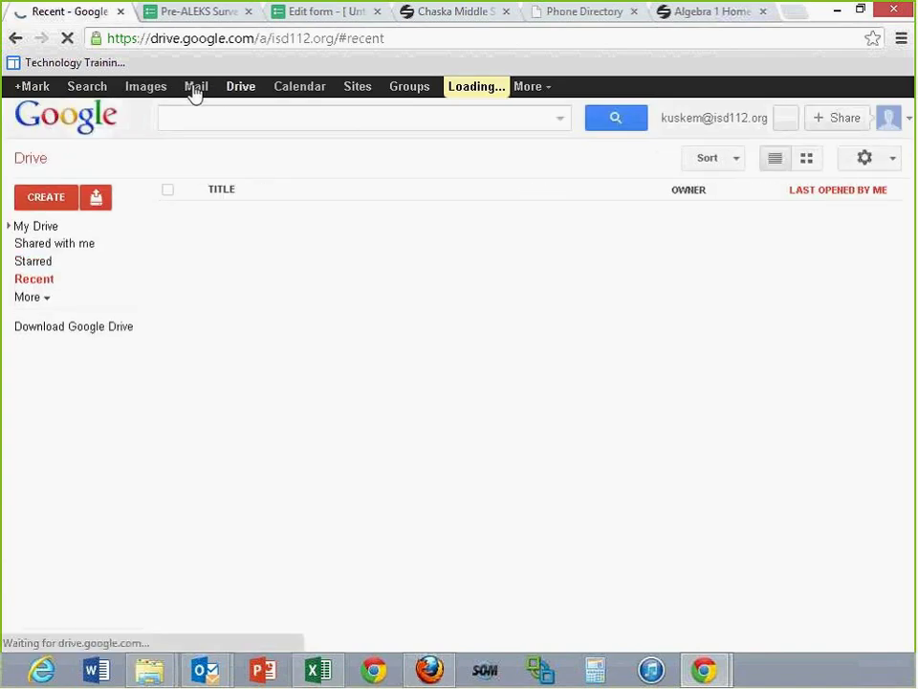
left_click(195, 88)
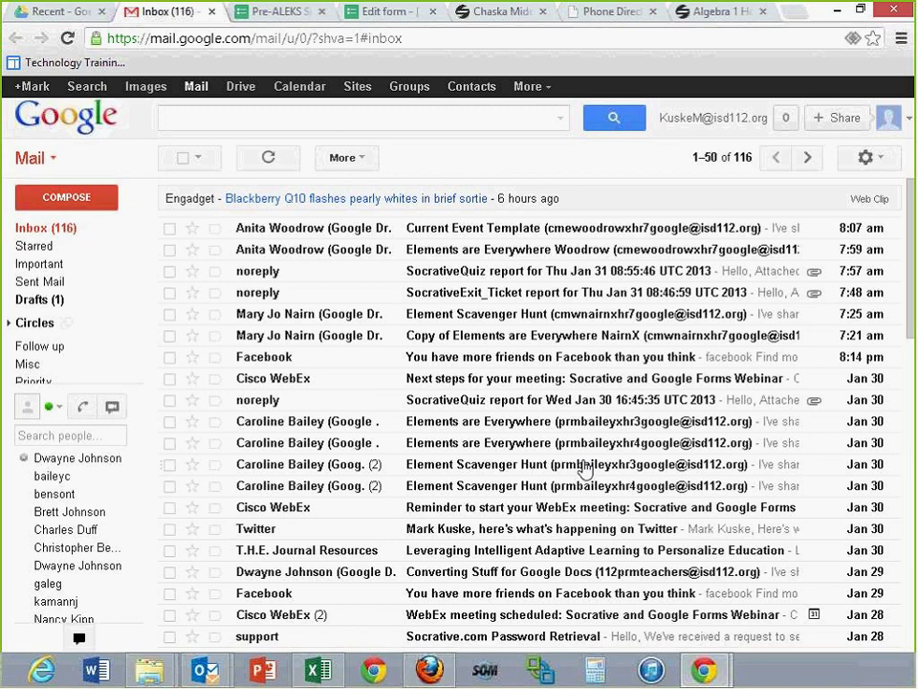
left_click(402, 13)
left_click_drag(322, 312, 281, 301)
key("BackSpace")
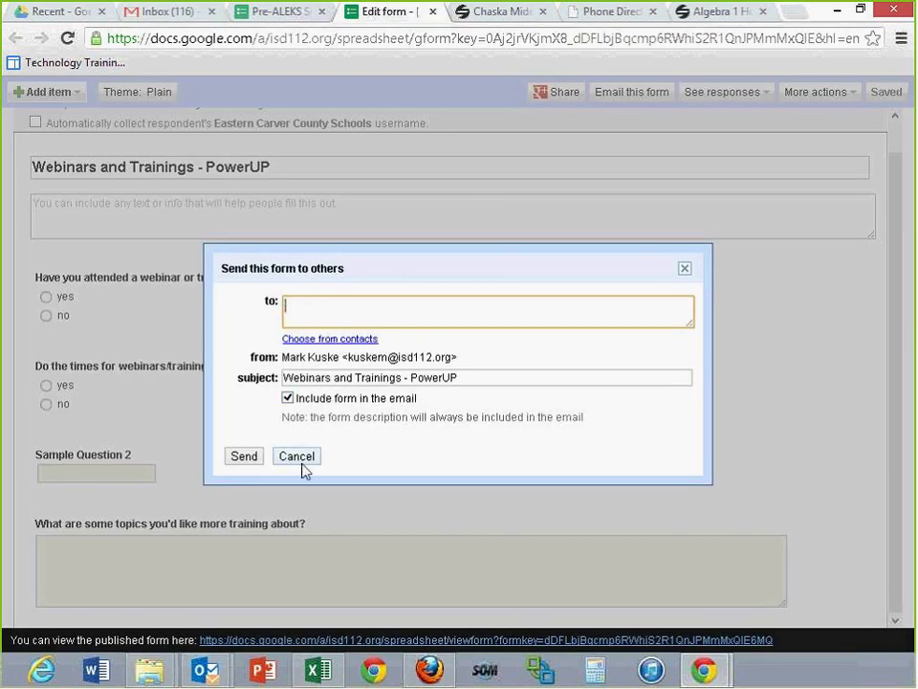
Step: Dismiss the email dialog and apply the Binary Blue theme to the PowerUP form
left_click(299, 458)
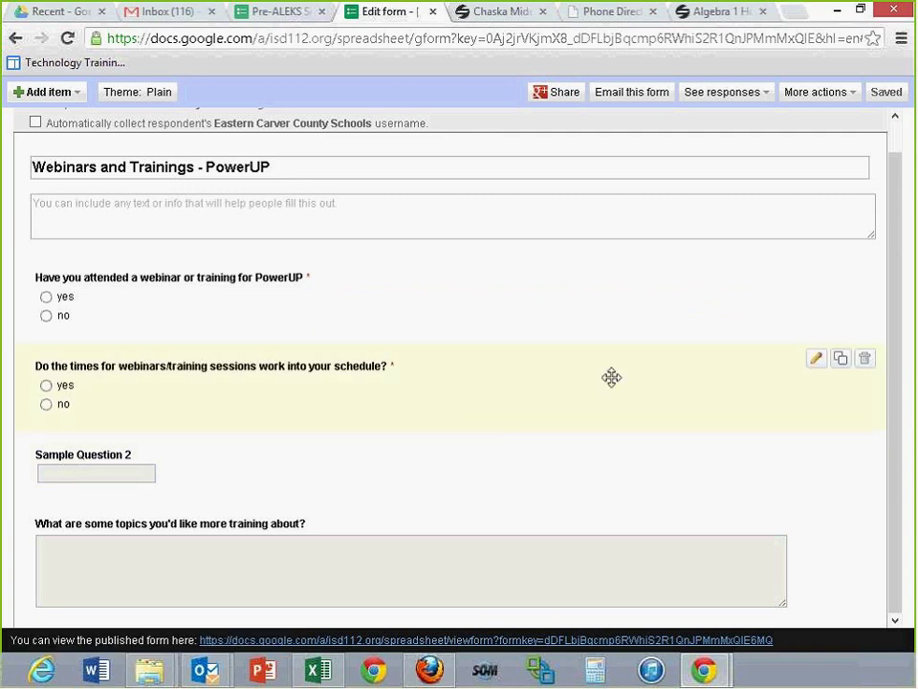
left_click(159, 95)
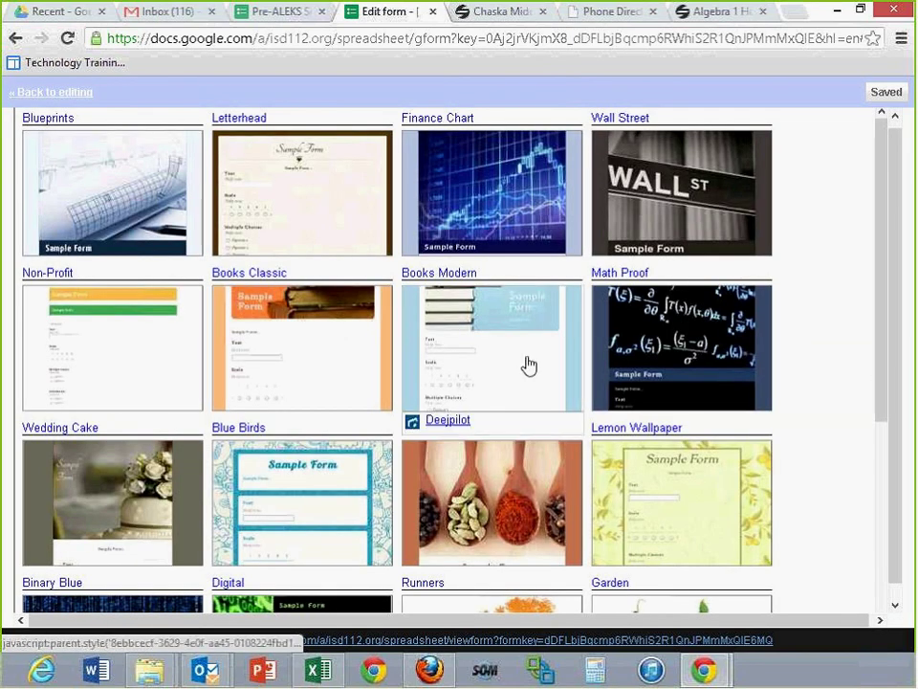
scroll(529, 364, "down", 3)
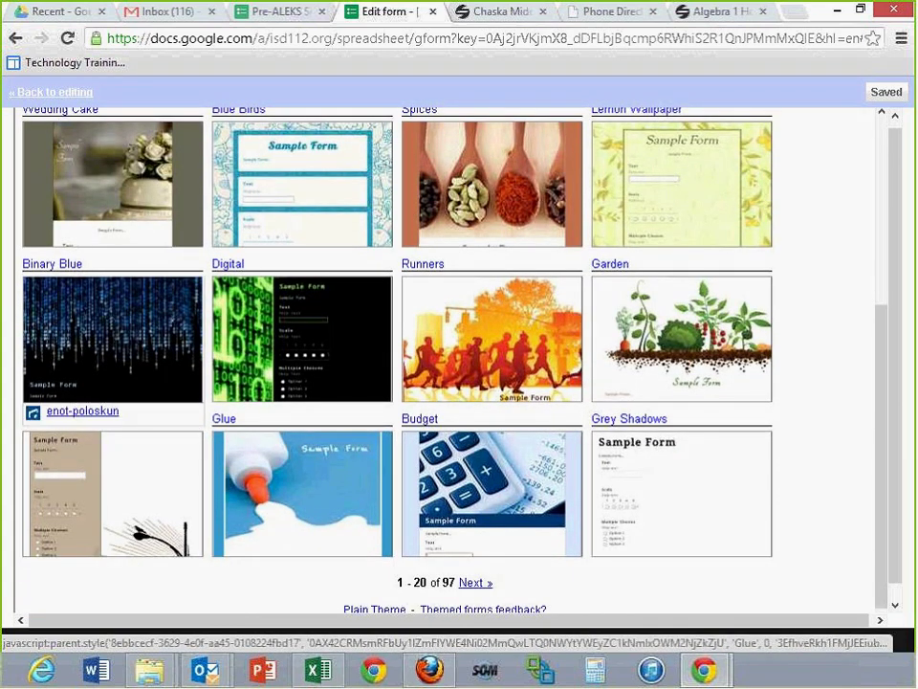
left_click(122, 359)
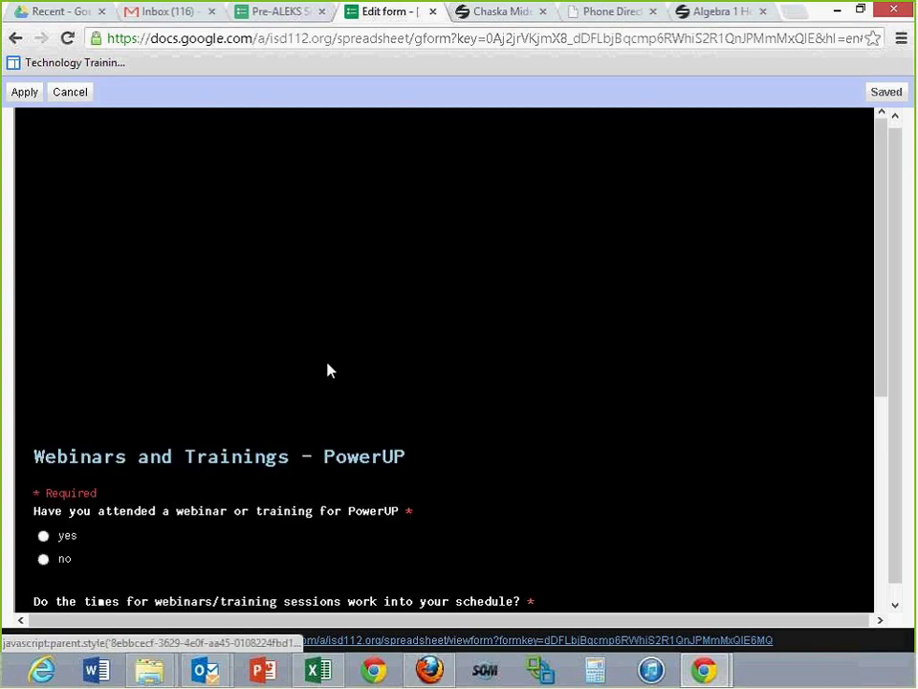
scroll(647, 410, "down", 4)
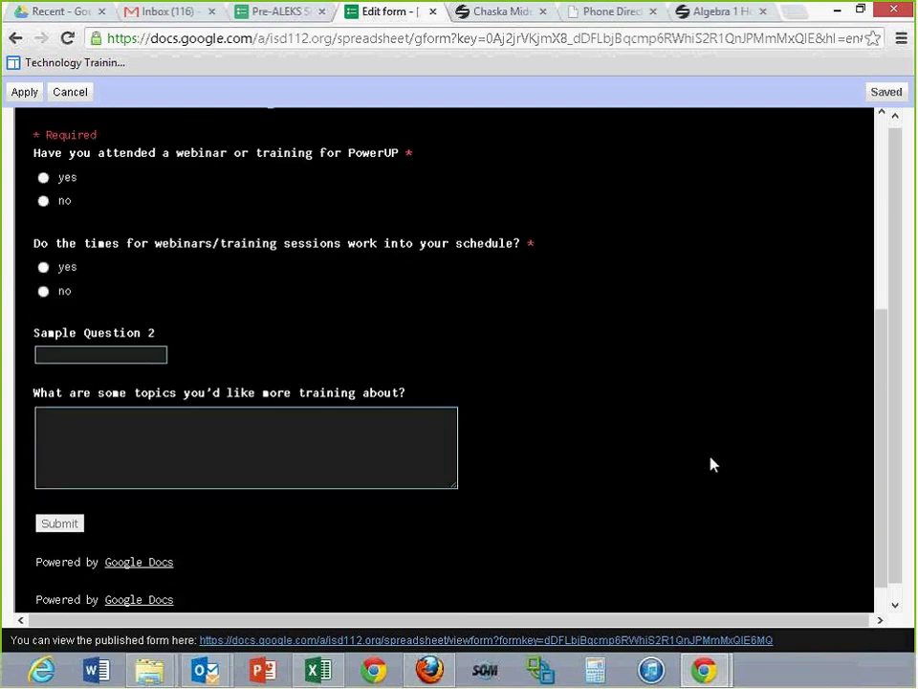
scroll(711, 464, "down", 1)
scroll(711, 464, "up", 5)
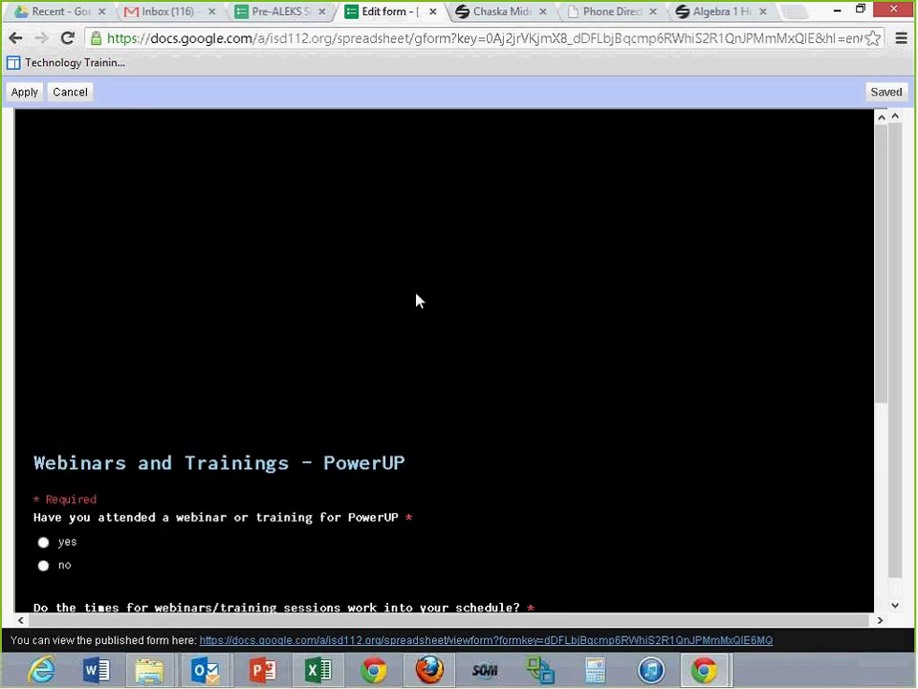
left_click(23, 94)
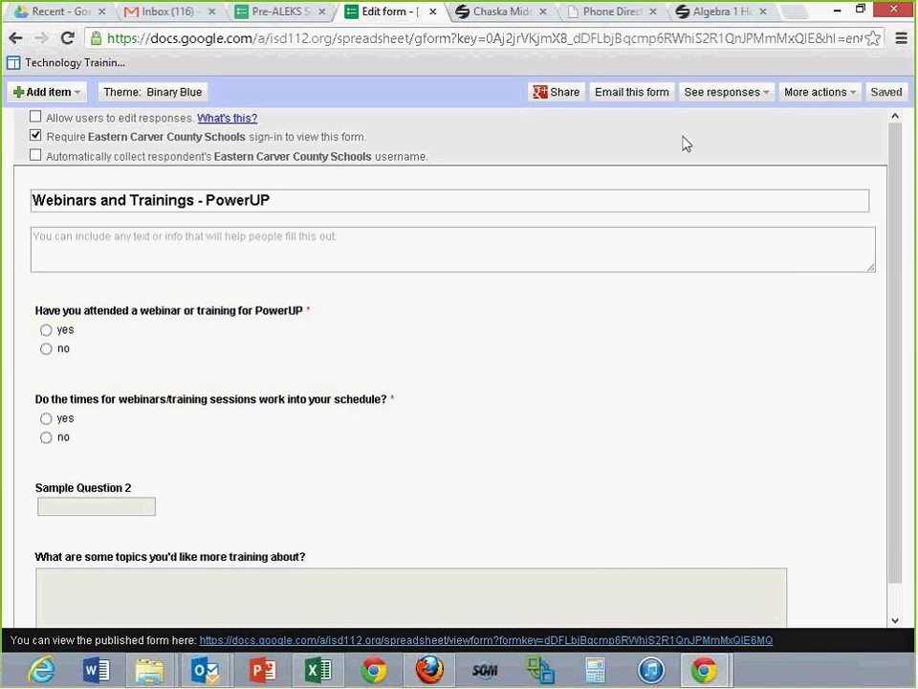
left_click(275, 13)
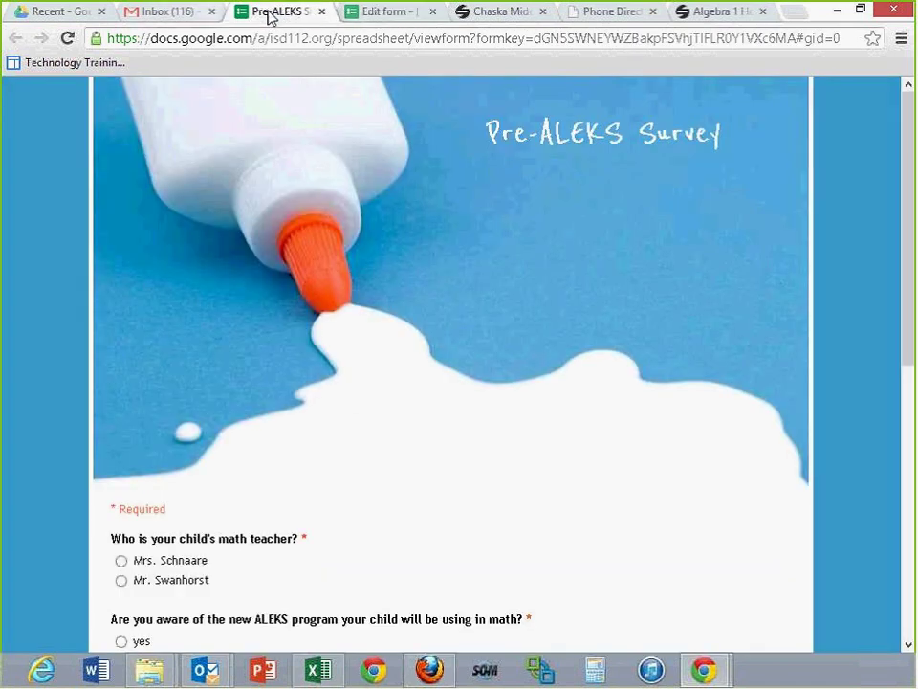
left_click(80, 18)
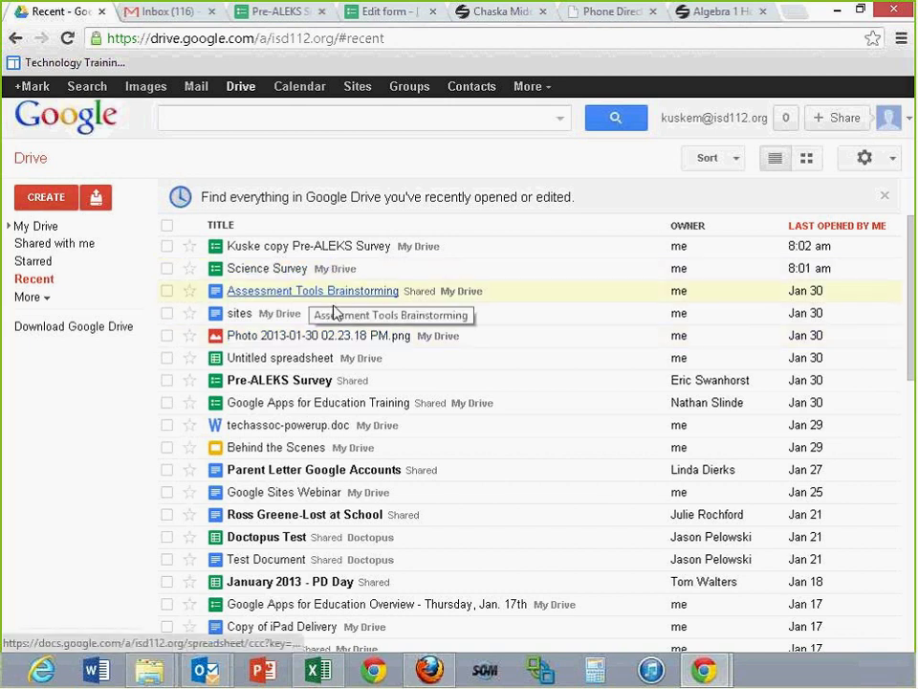
left_click(39, 227)
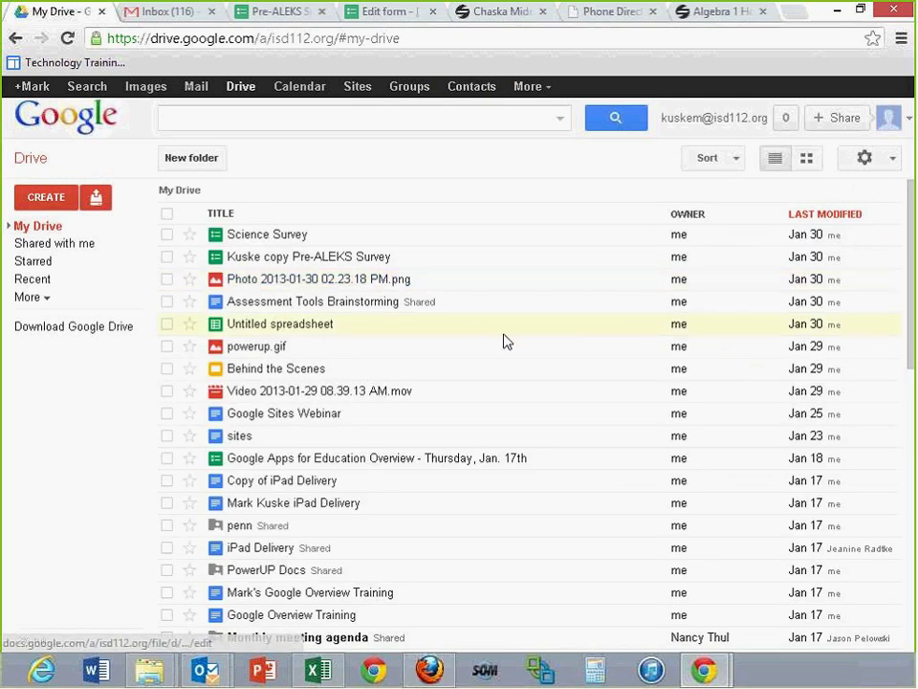
left_click(280, 327)
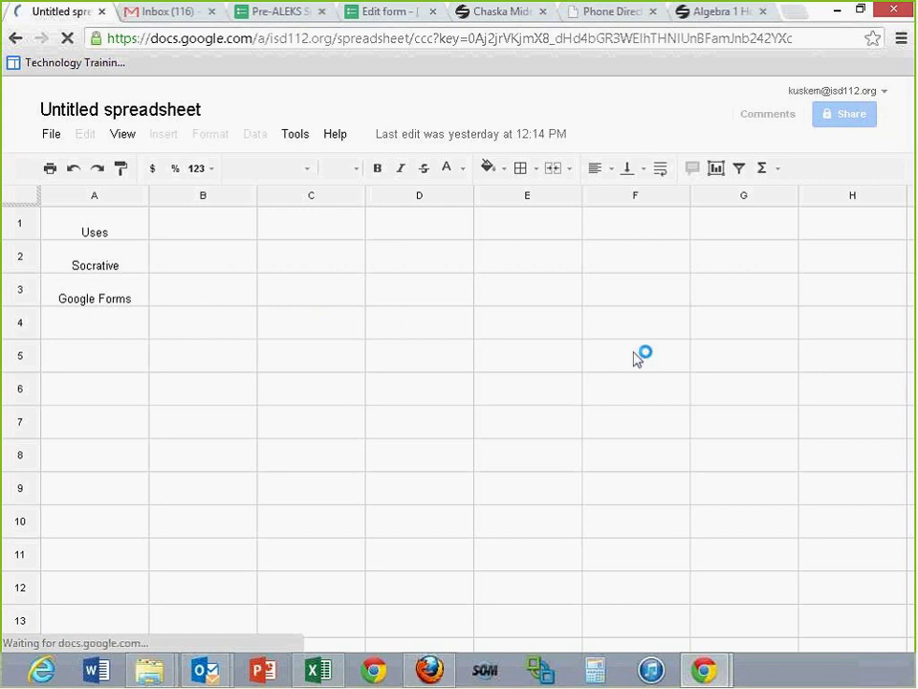
left_click(15, 40)
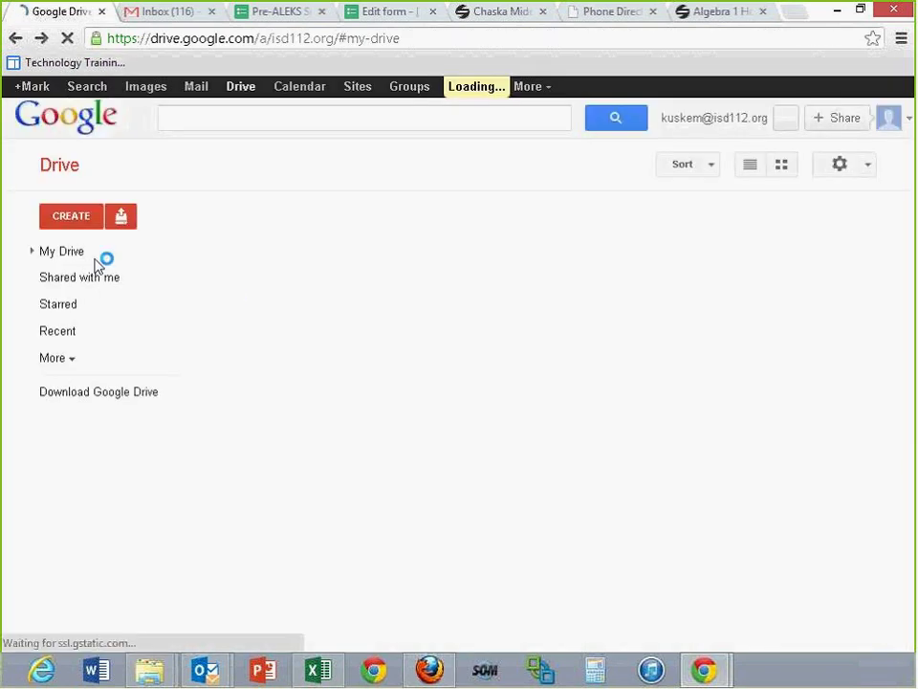
left_click(47, 226)
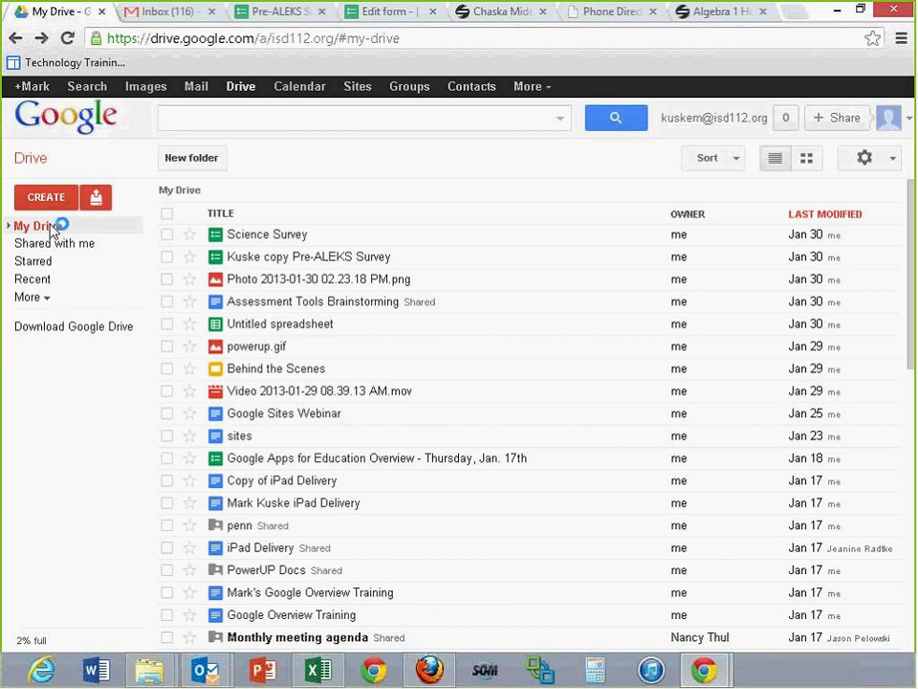
left_click(378, 11)
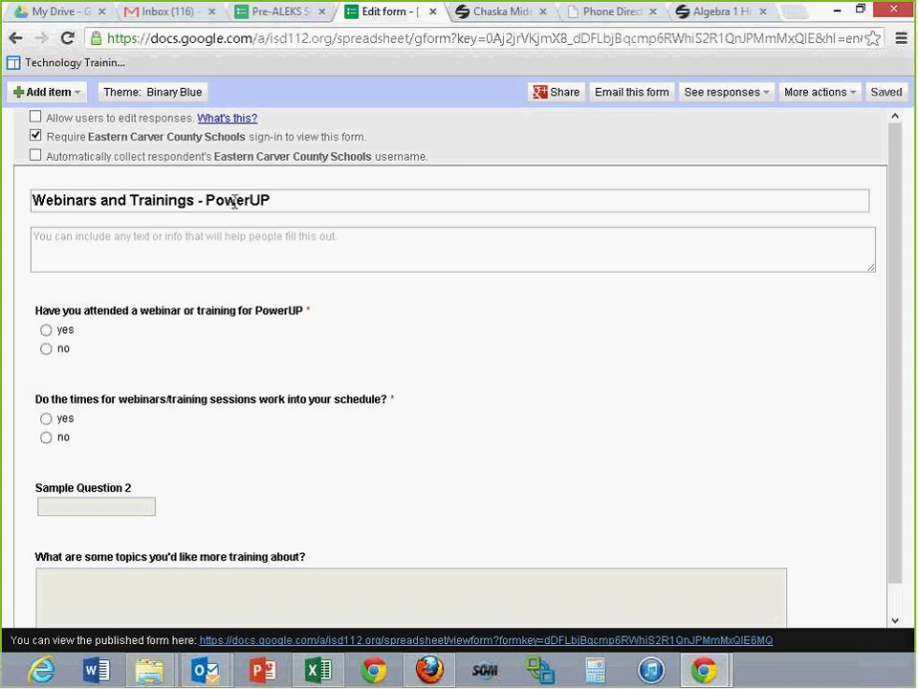
left_click(357, 206)
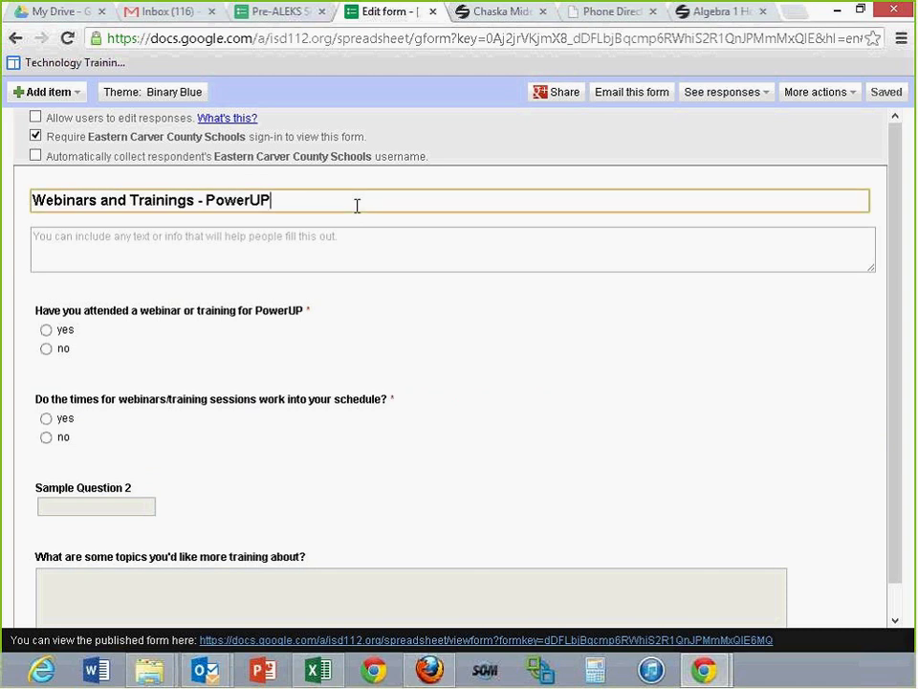
left_click(16, 38)
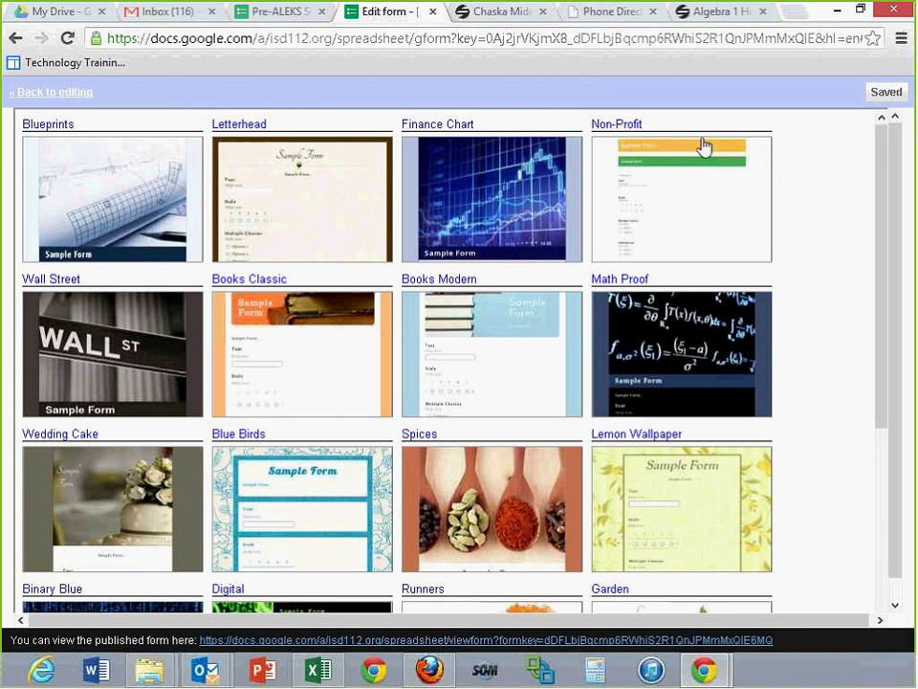
left_click_drag(885, 264, 846, 579)
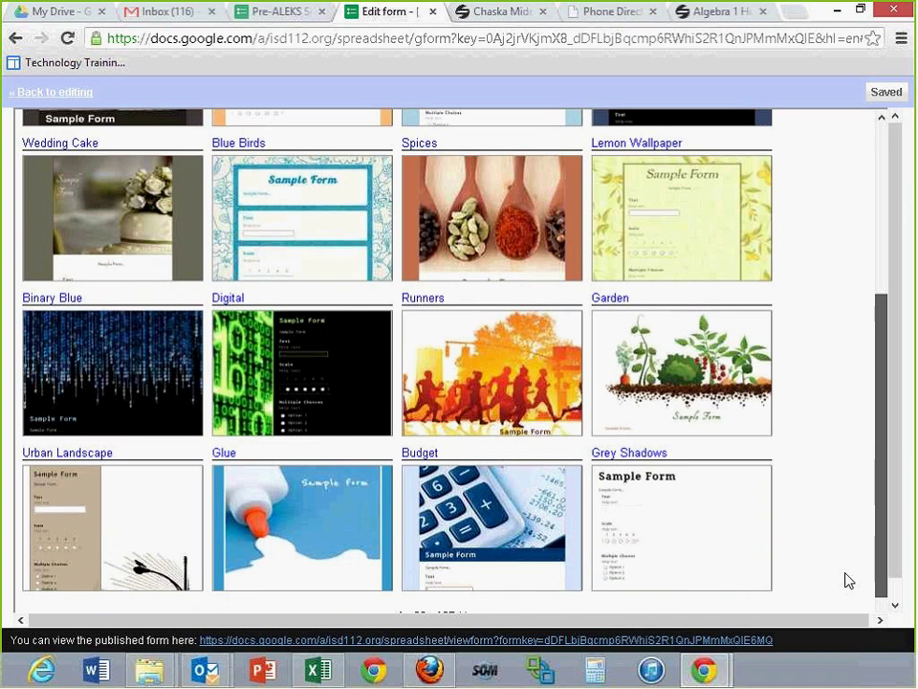
left_click_drag(872, 496, 900, 125)
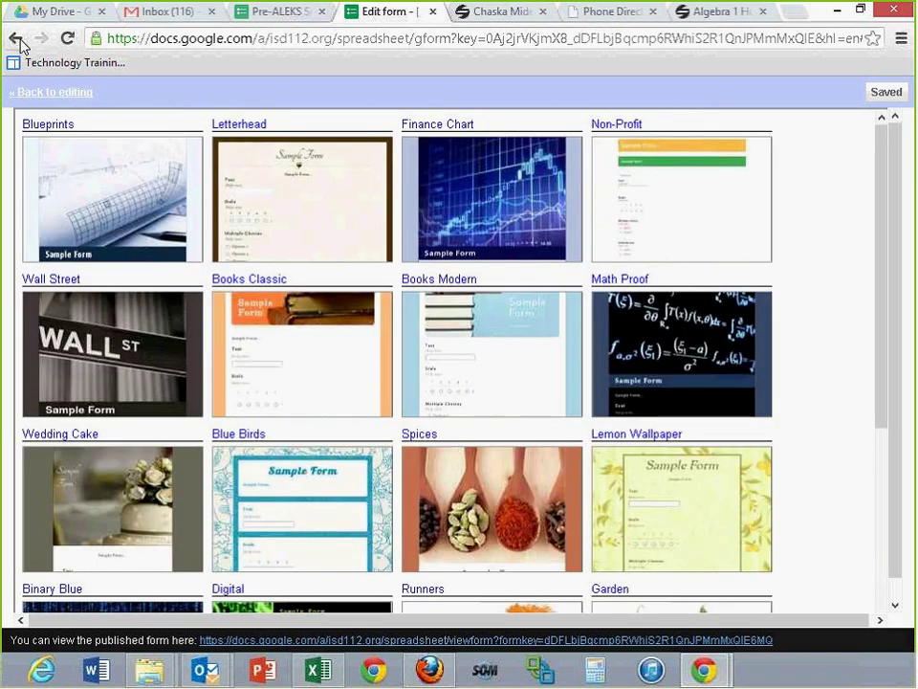
left_click(16, 39)
left_click(16, 40)
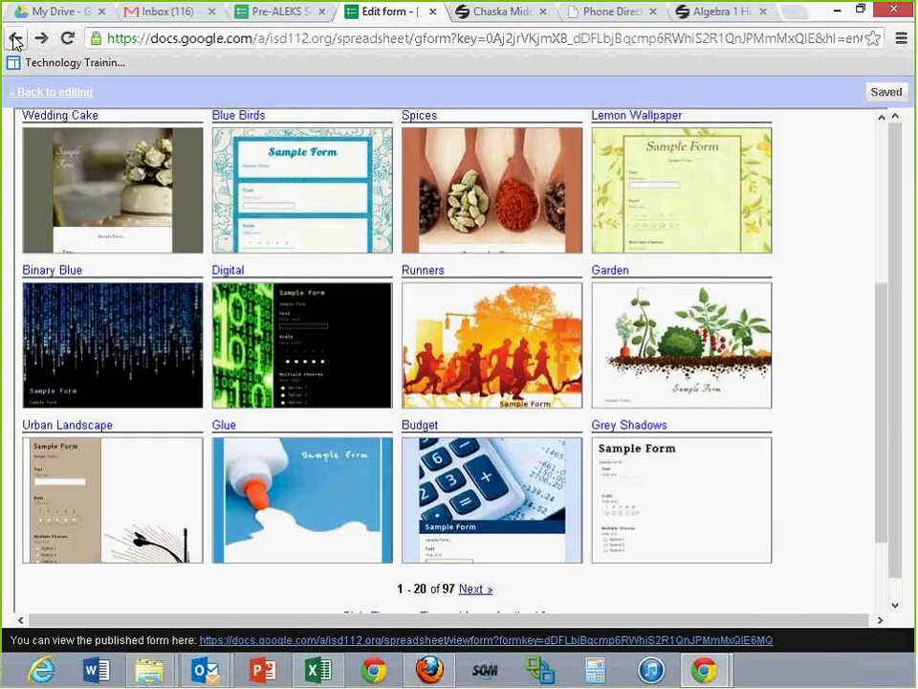
left_click(16, 40)
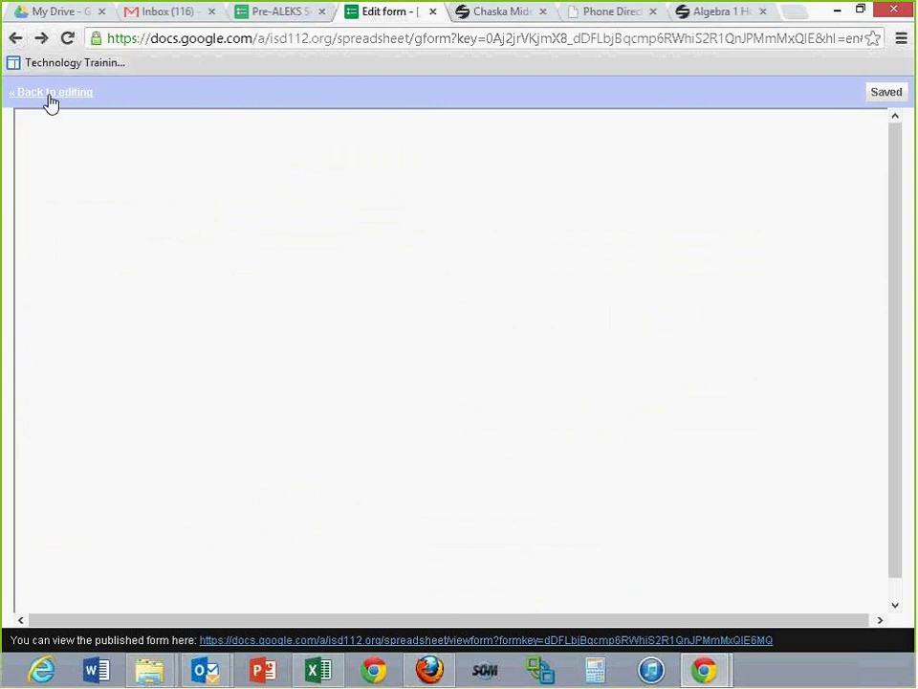
left_click(46, 93)
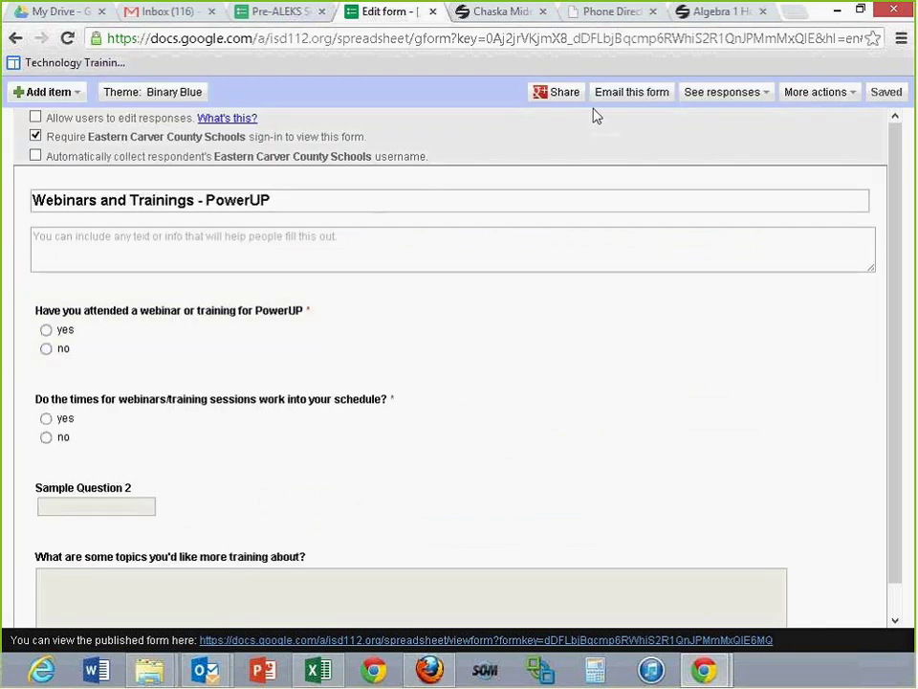
left_click(847, 96)
Step: Open the linked PowerUP response spreadsheet and review its sharing, leaving it private
left_click(756, 95)
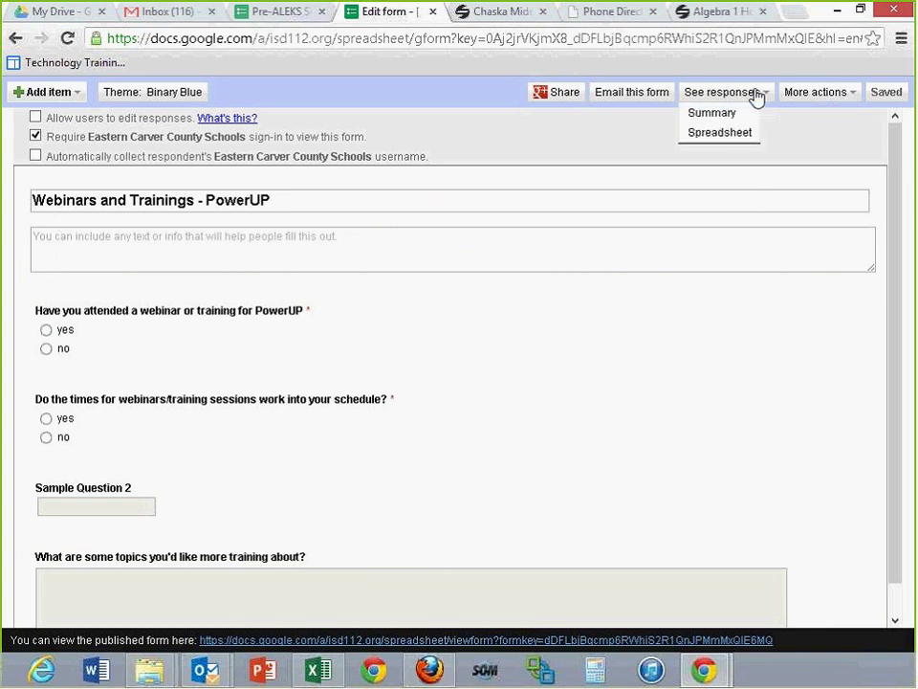
left_click(720, 134)
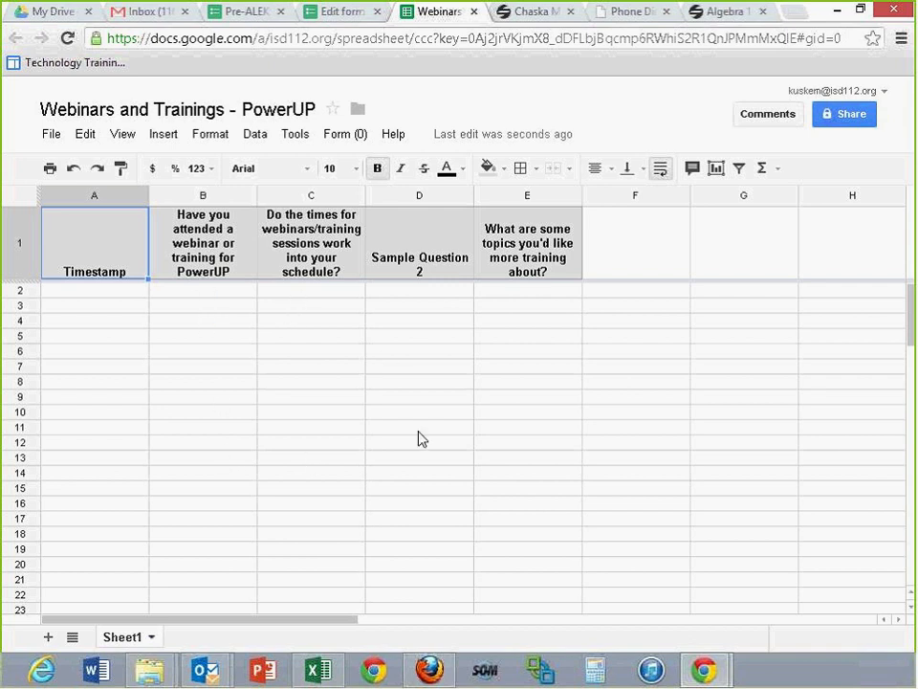
left_click(854, 116)
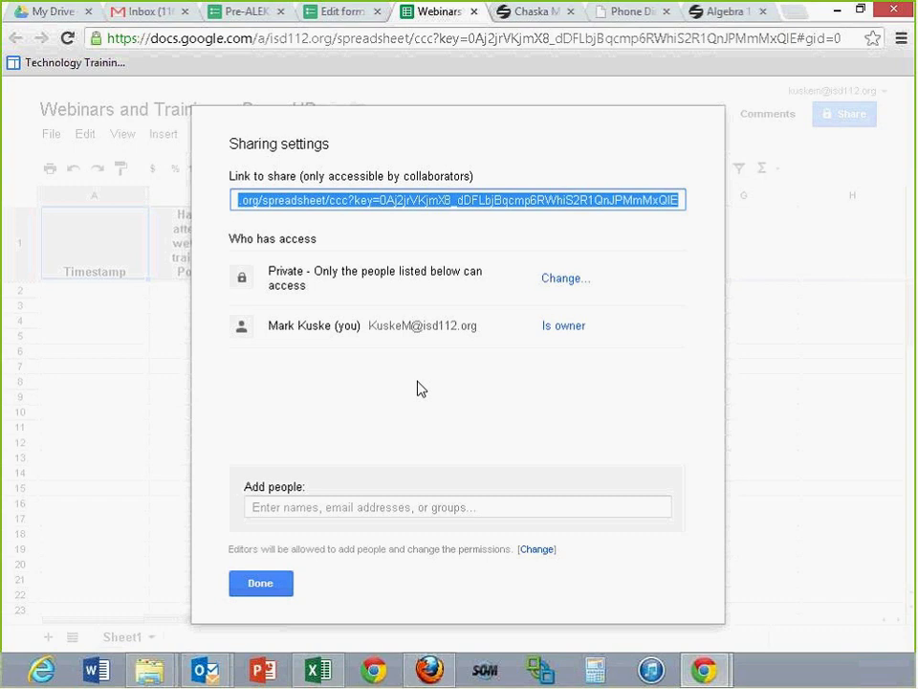
left_click(303, 508)
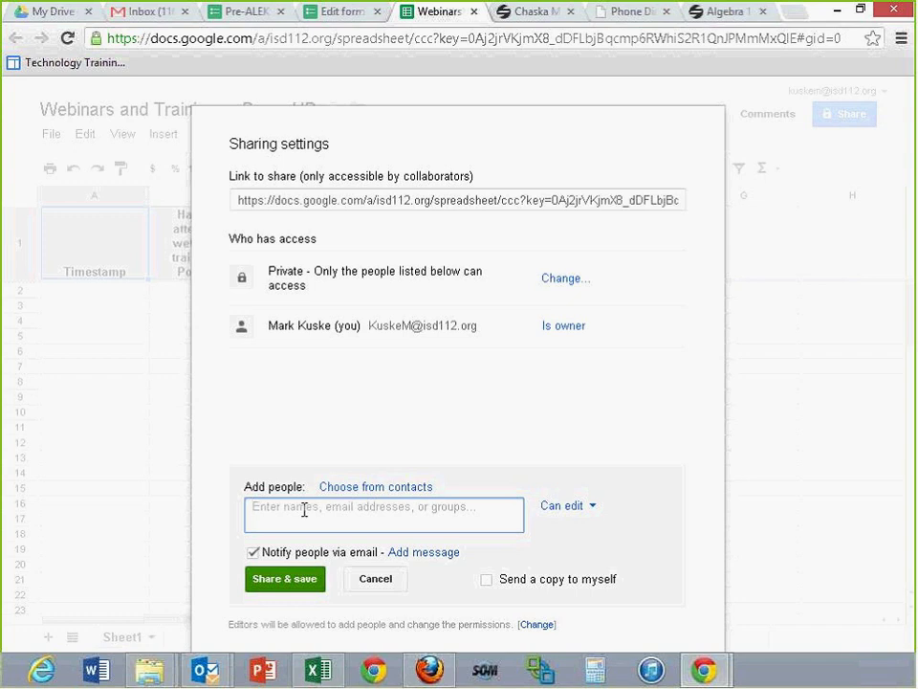
left_click(375, 583)
left_click(272, 587)
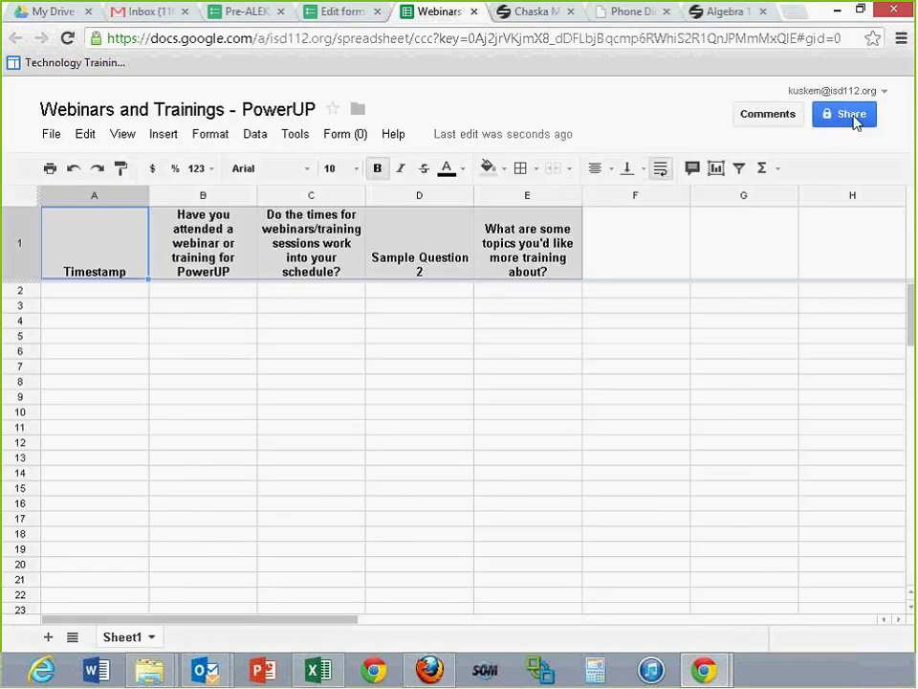
left_click(356, 135)
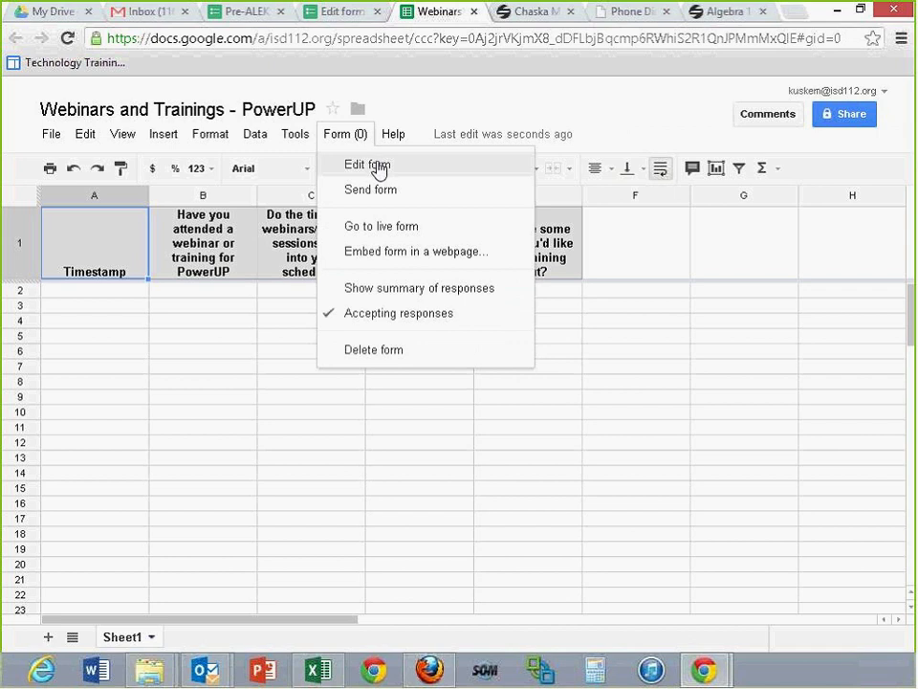
Step: Close the sheet's Form menu and go back to the PowerUP form editor tab
left_click(379, 166)
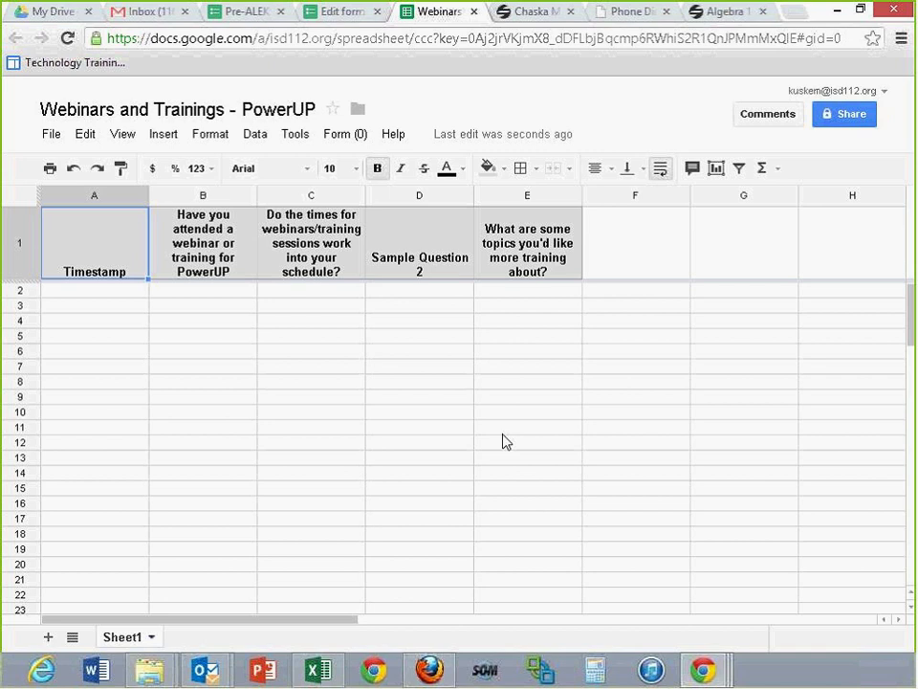
mouse_move(705, 675)
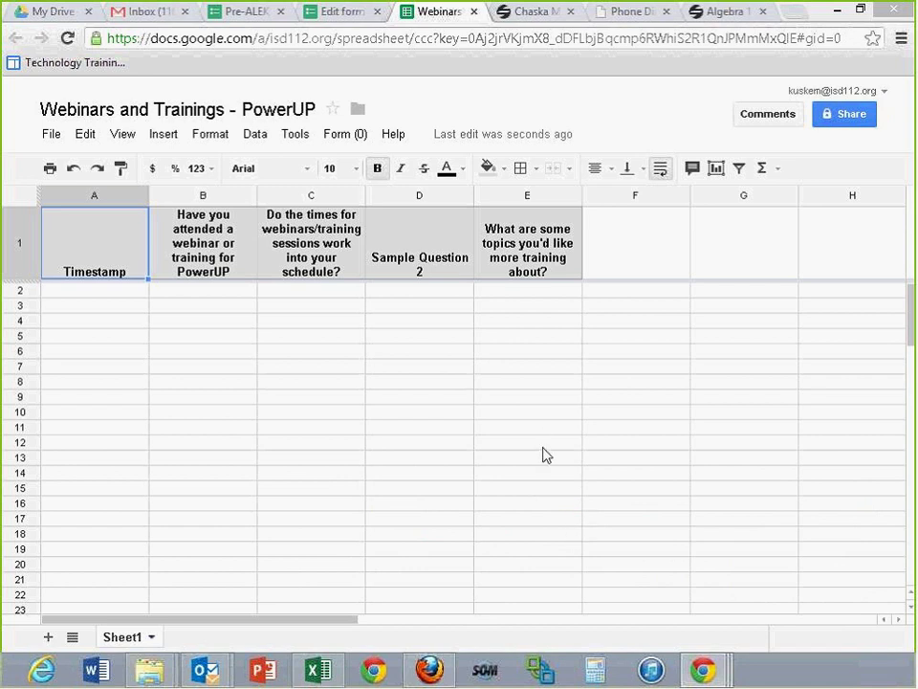
left_click(348, 12)
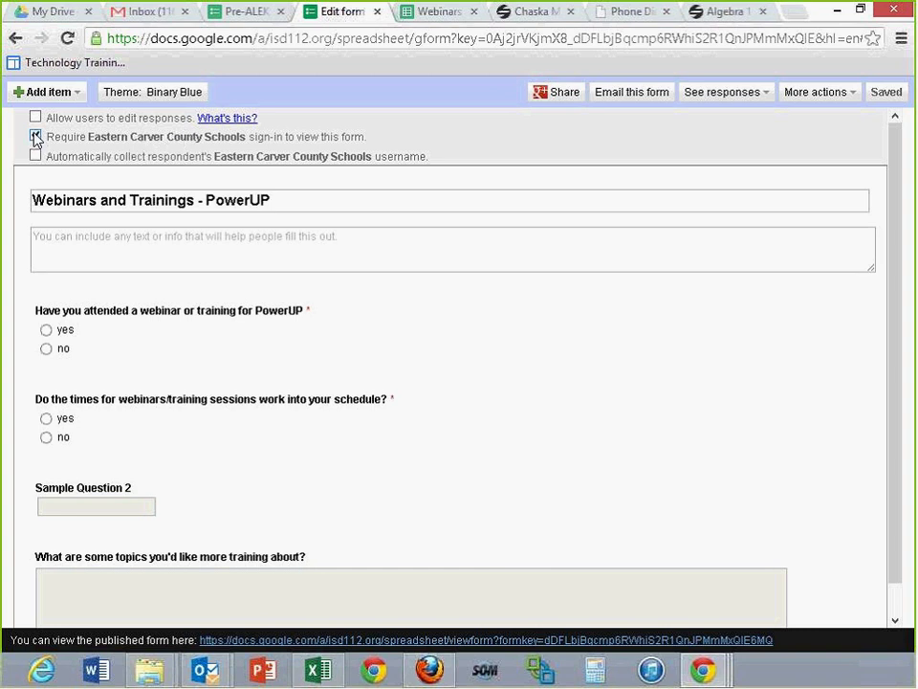
Step: Adjust the district sign-in requirement, automatically collect respondents' usernames, and save the form
left_click(35, 139)
left_click(246, 391)
left_click(35, 156)
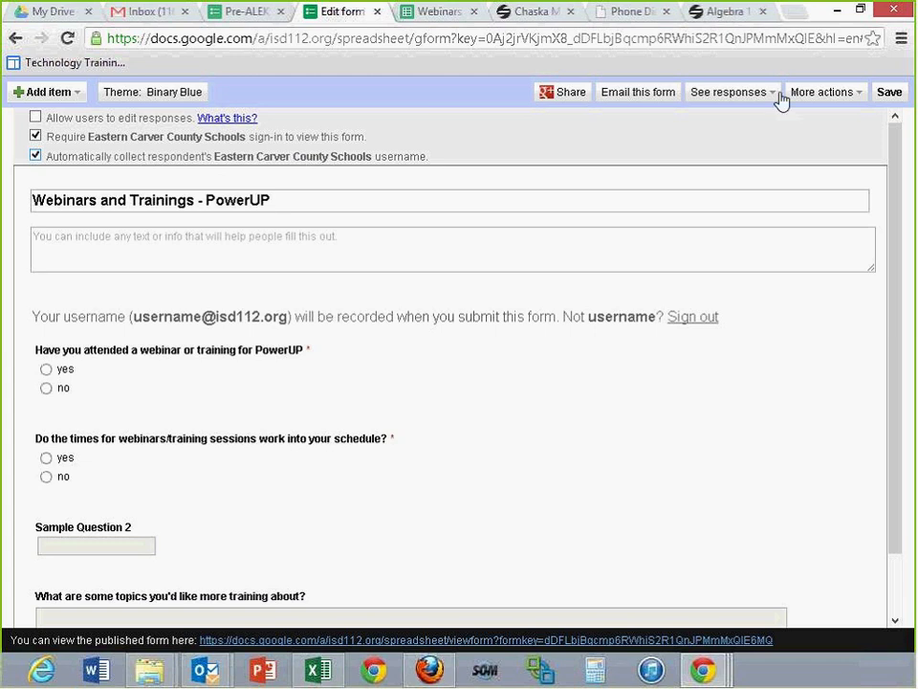
left_click(890, 94)
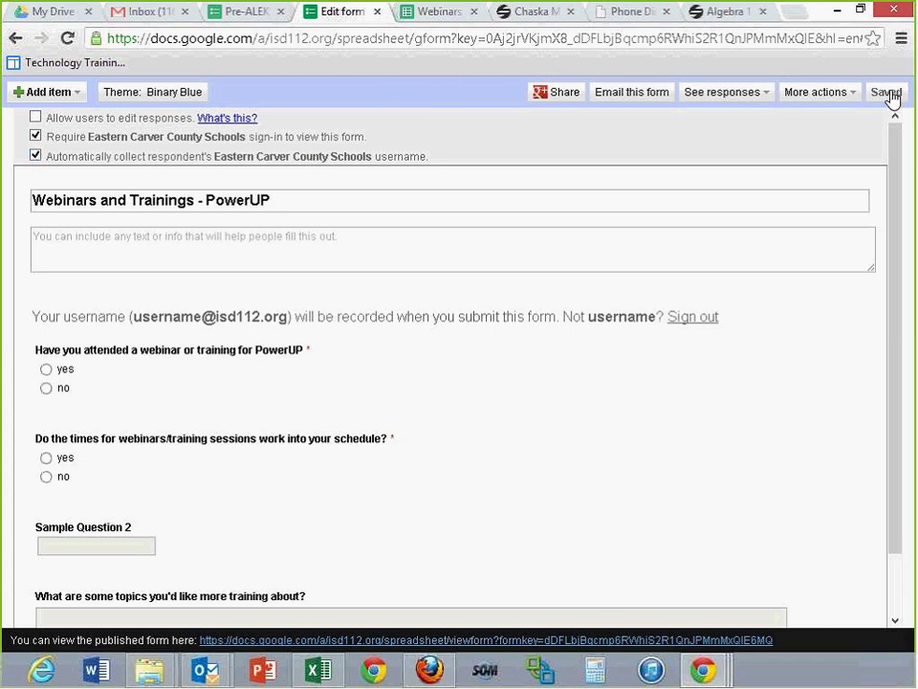
Step: Reopen the response spreadsheet, now with a Username column after Timestamp
left_click(748, 94)
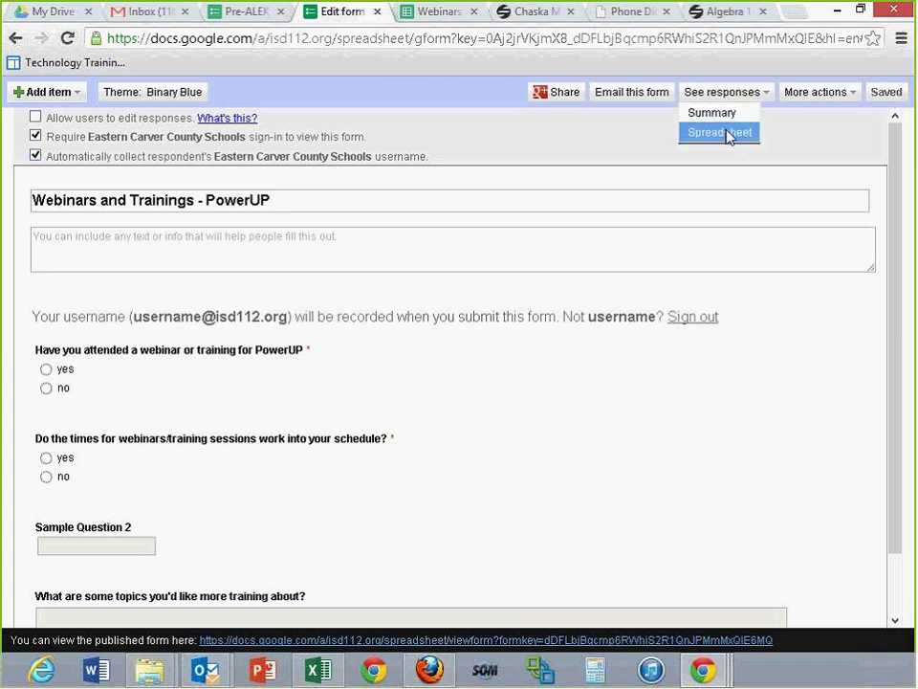
left_click(724, 133)
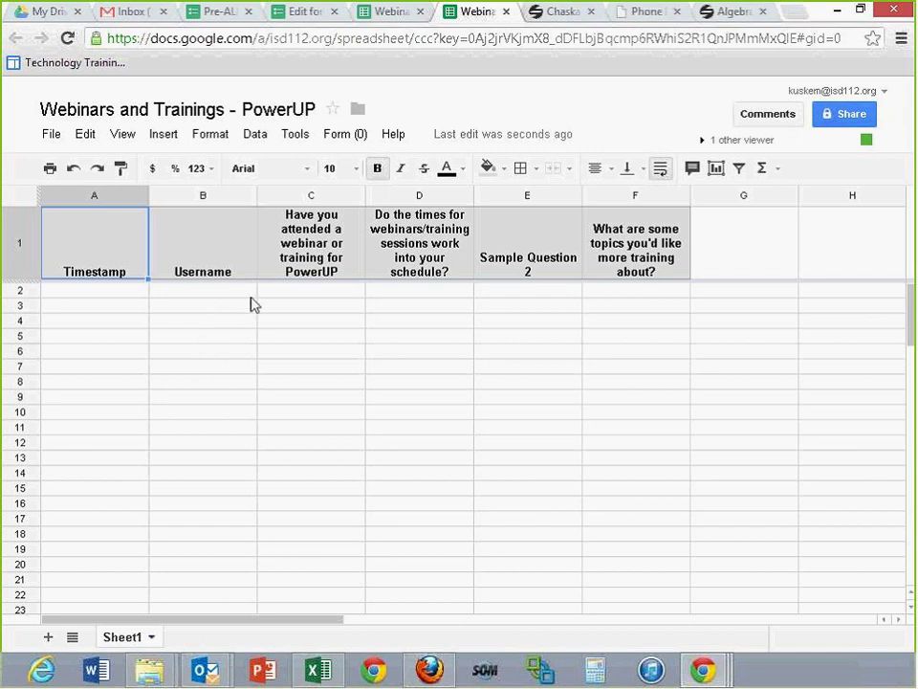
Step: Start a conditional formatting rule without a column selected, then cancel it
left_click(253, 136)
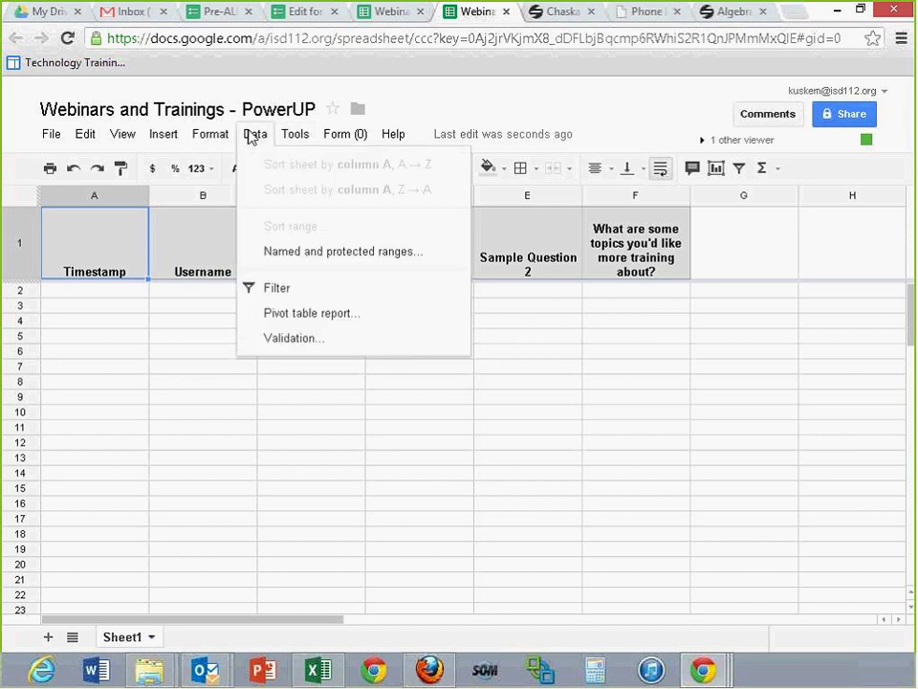
mouse_move(214, 140)
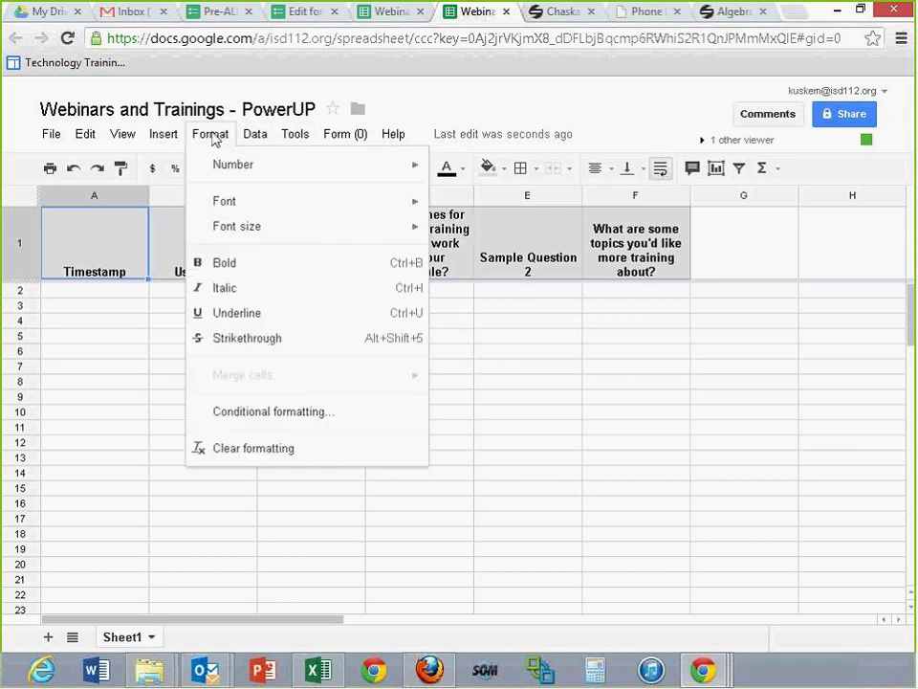
left_click(271, 412)
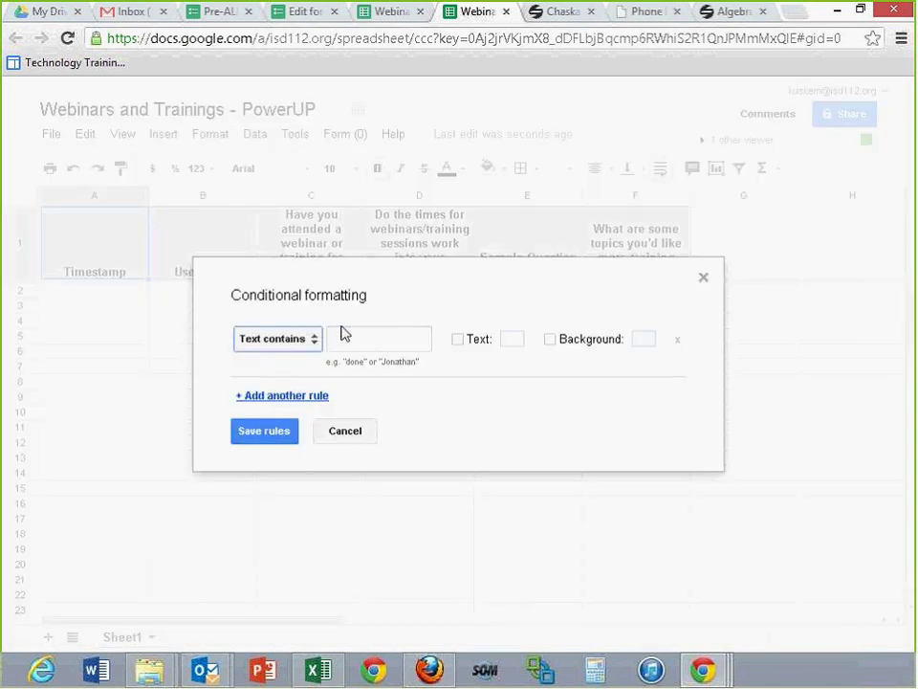
left_click(347, 338)
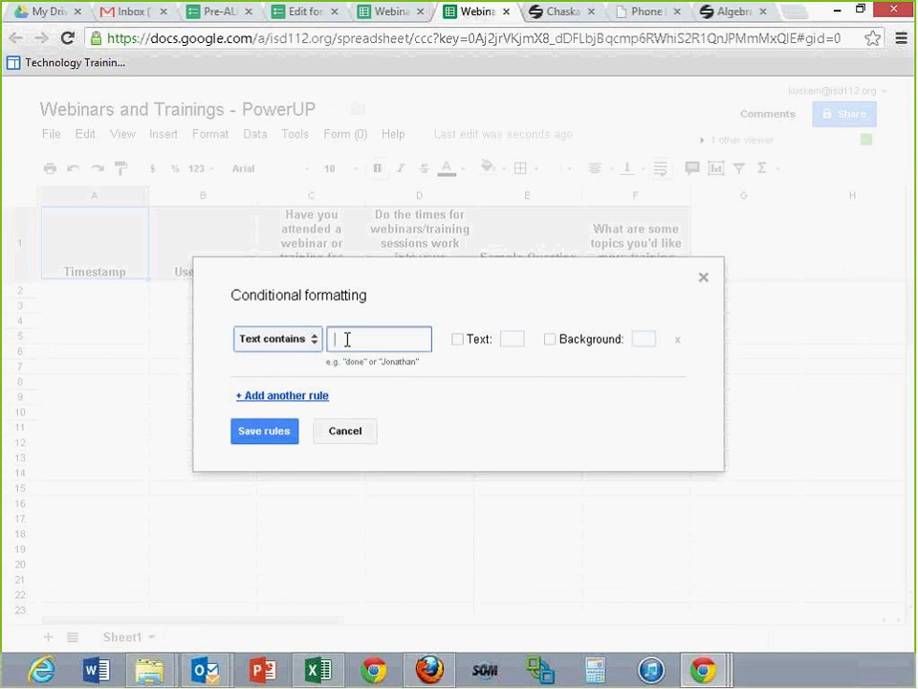
left_click(346, 431)
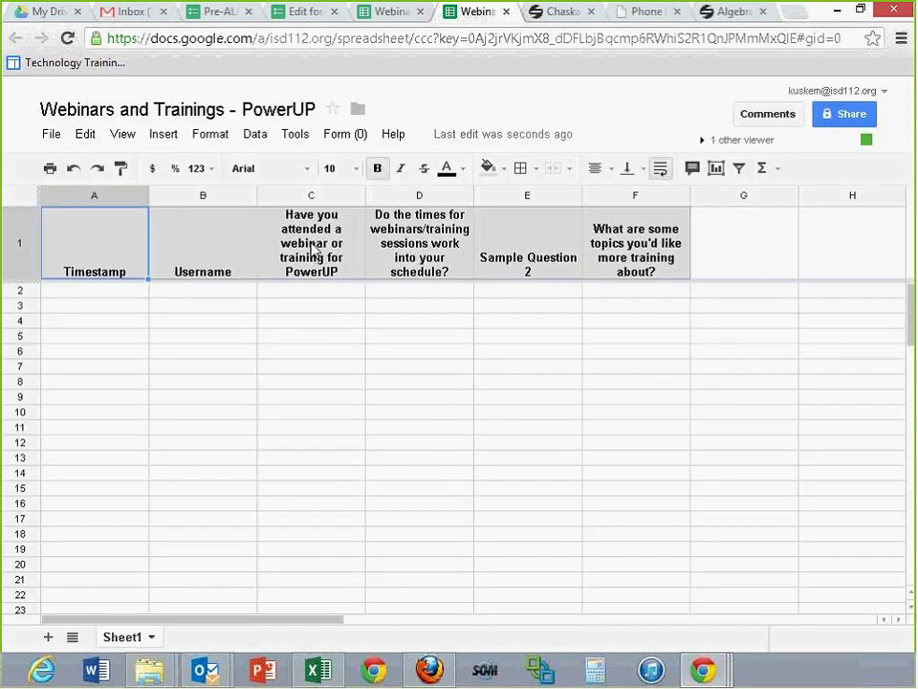
Step: Select column C and add a rule giving cells containing '10 miles' an orange background
left_click(308, 293)
left_click(304, 197)
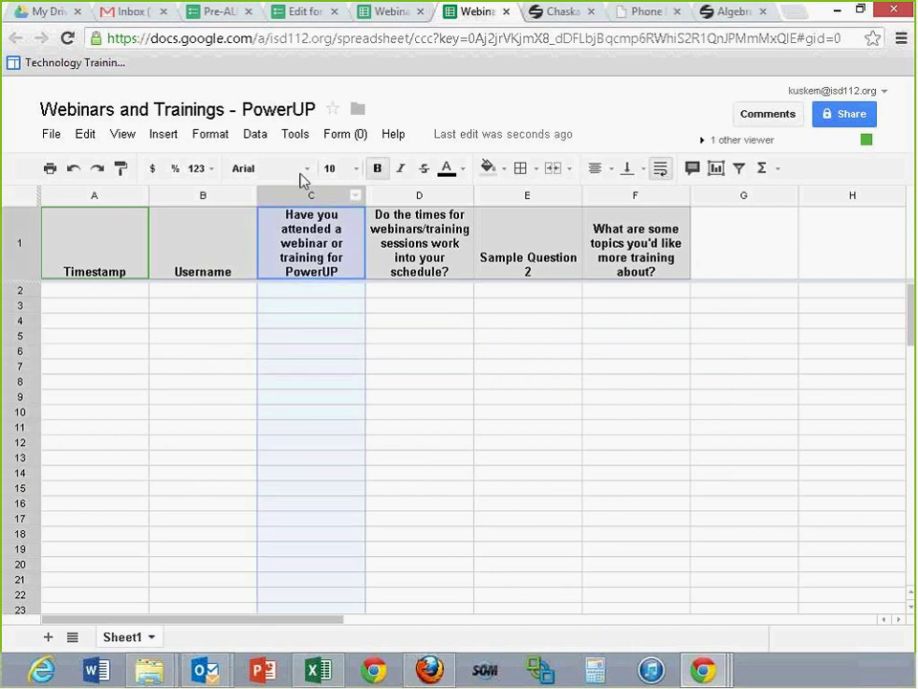
left_click(256, 136)
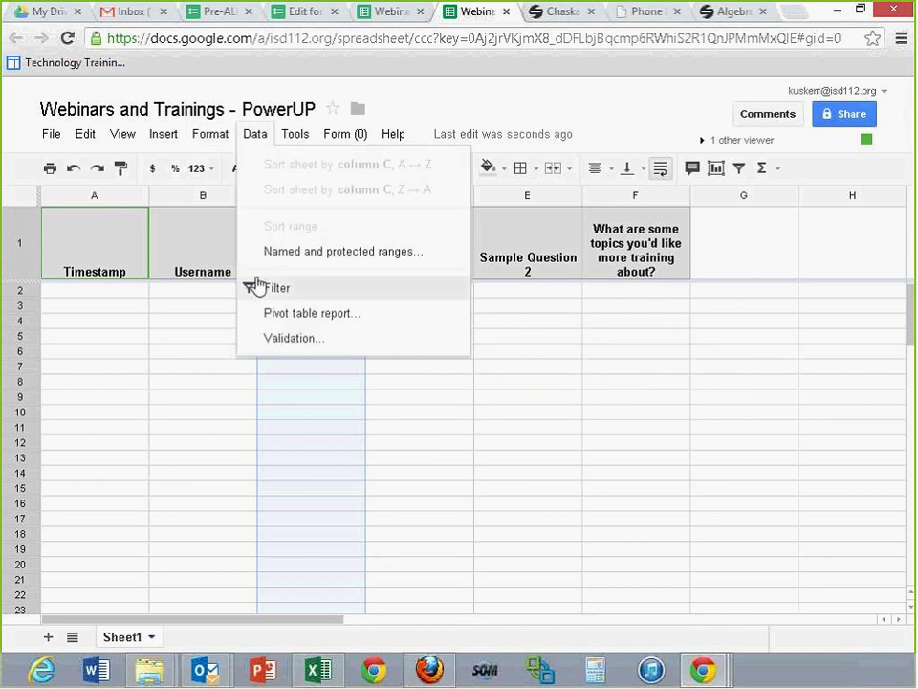
left_click(218, 136)
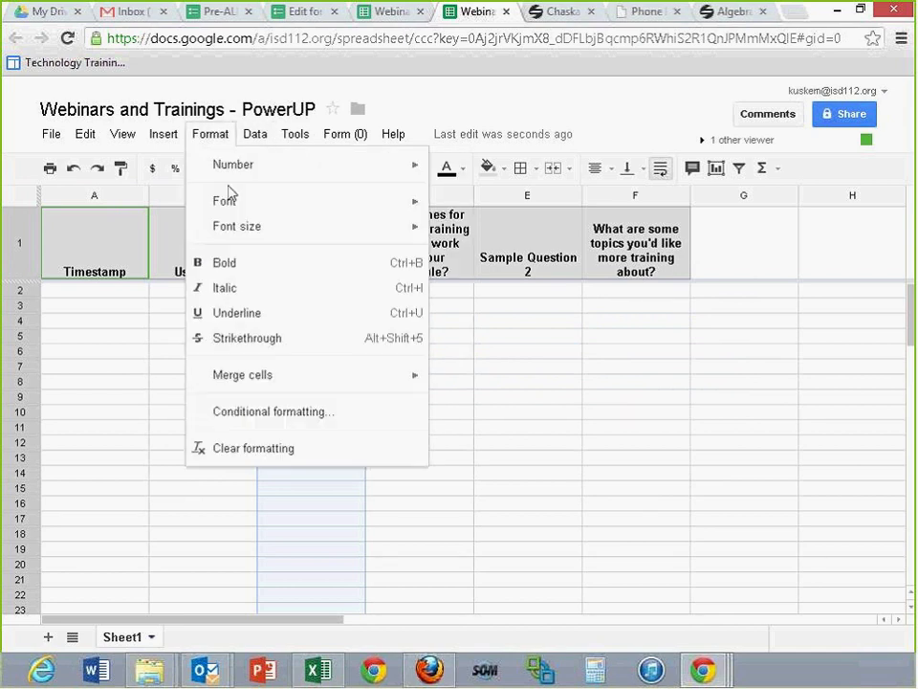
left_click(274, 413)
left_click(355, 343)
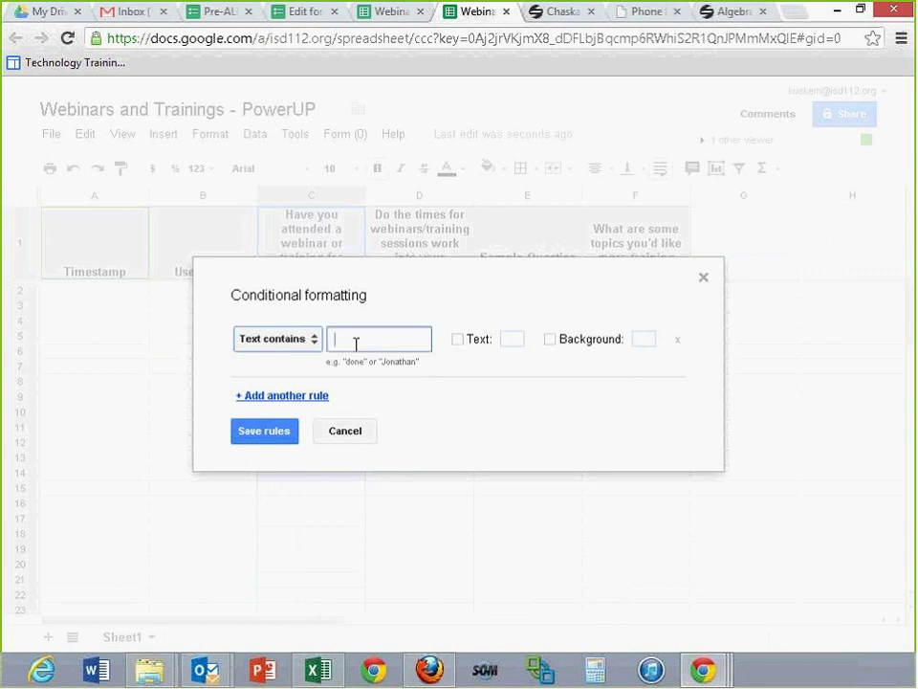
type("10 miles")
left_click(551, 339)
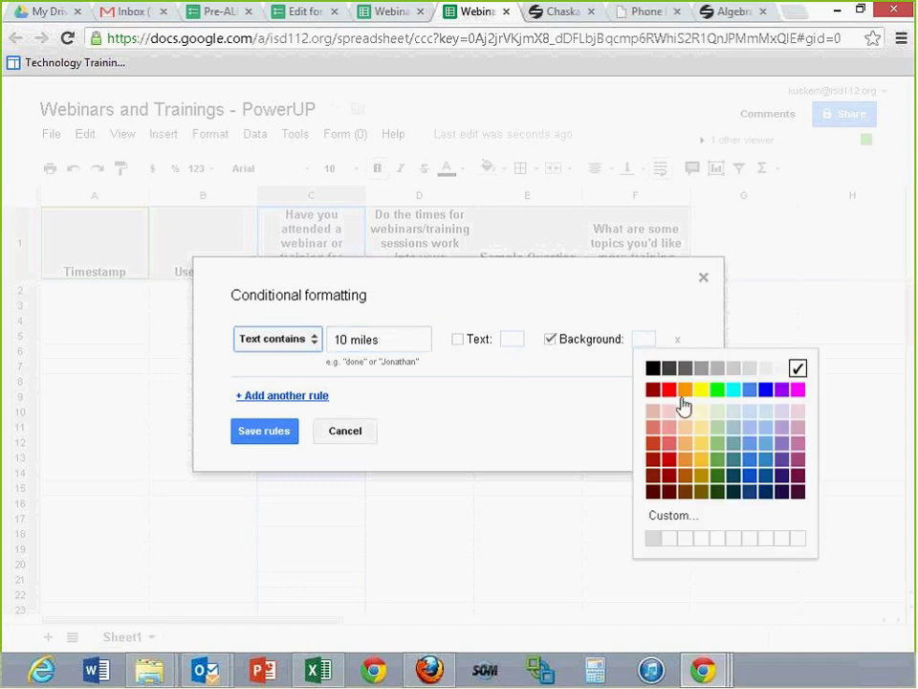
left_click(682, 390)
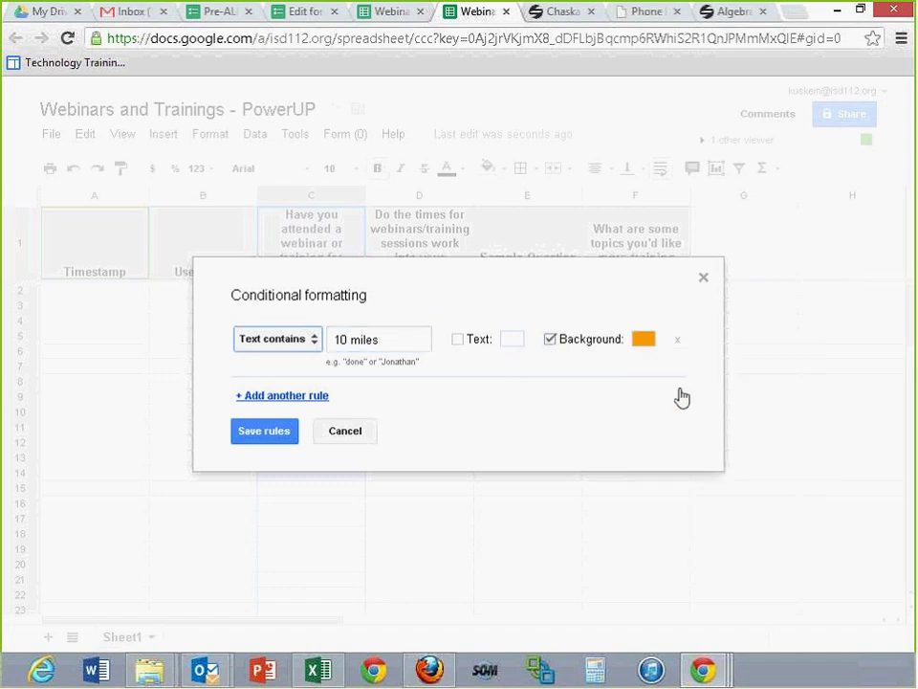
left_click(263, 431)
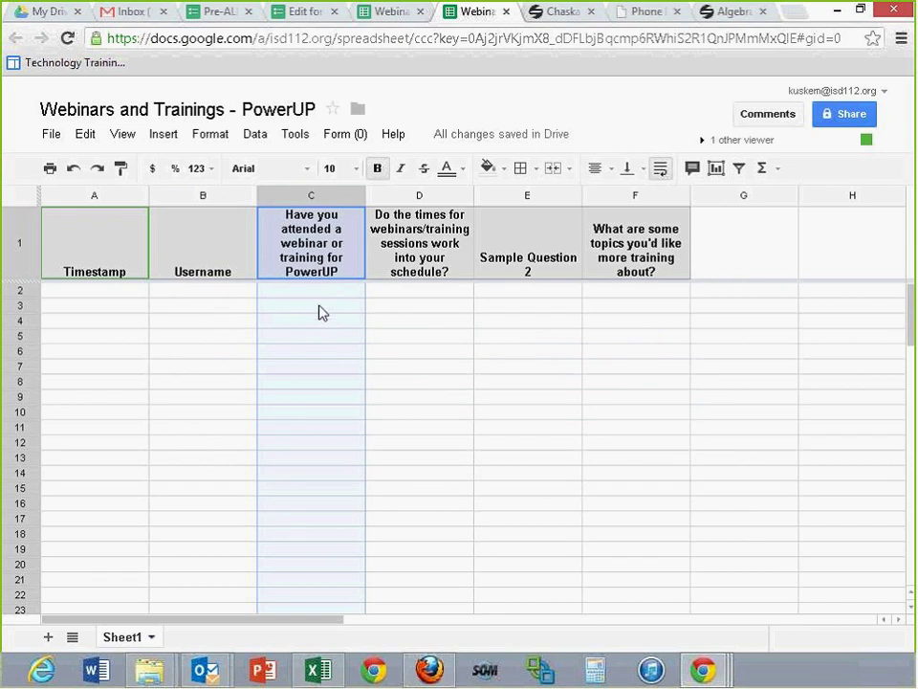
Step: Test the rule by entering '10 miles' in C4 and '5 miles' in C7
left_click(324, 328)
type("10 miles")
key("Return")
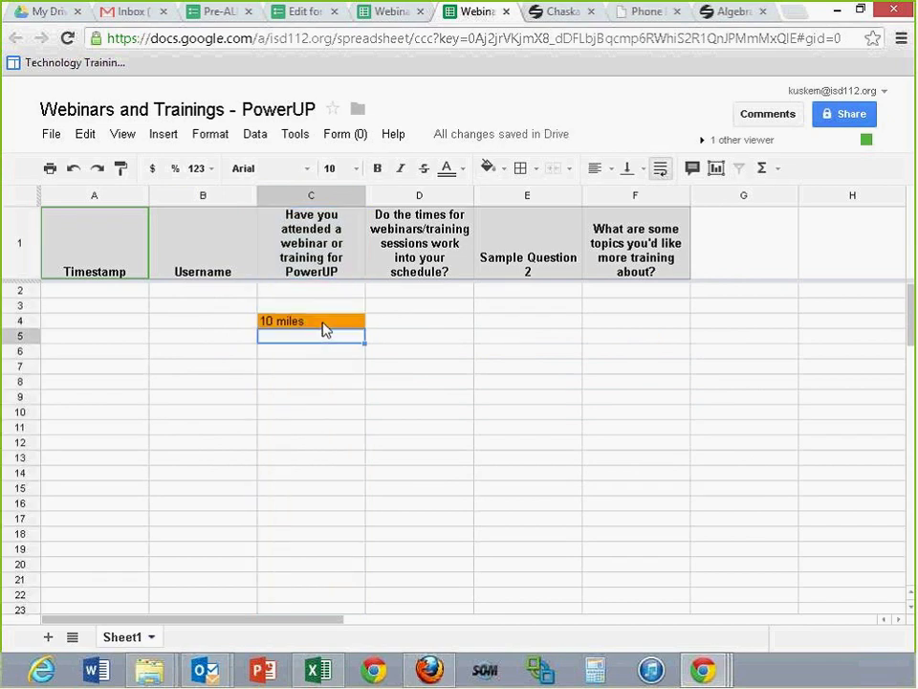
left_click(325, 373)
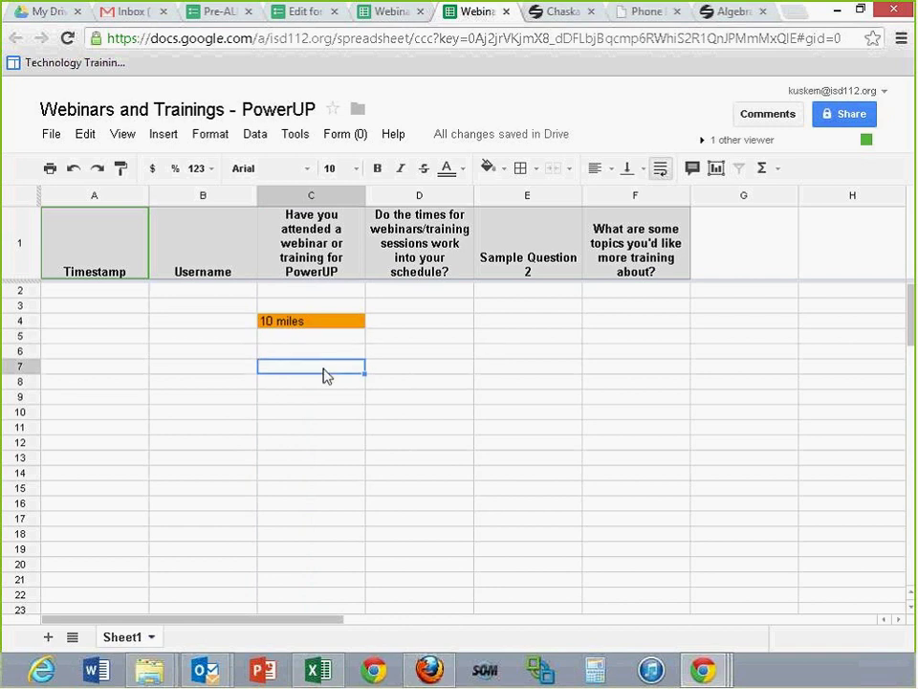
type("5 miles")
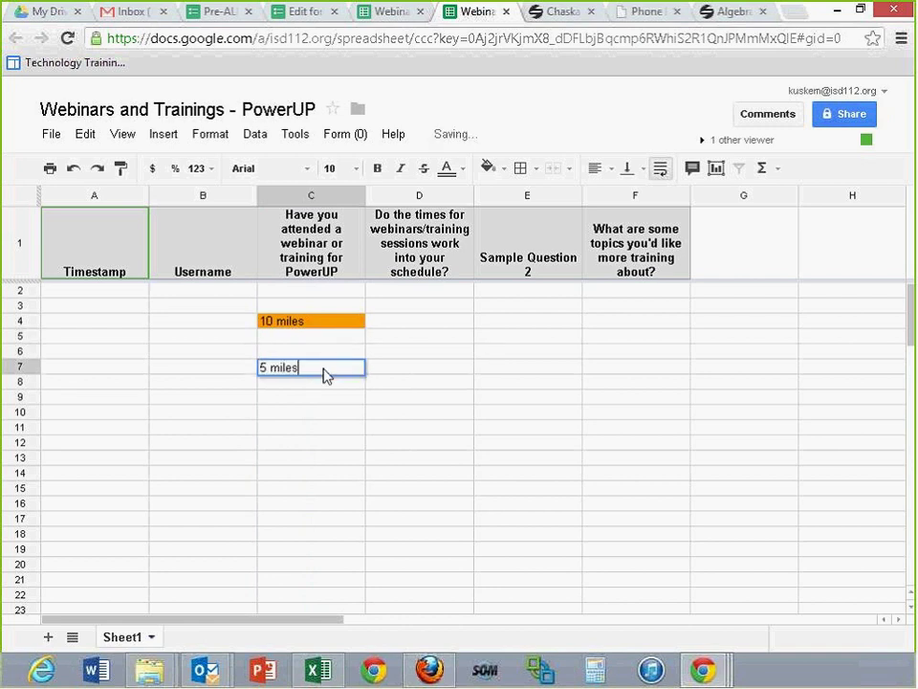
key("Return")
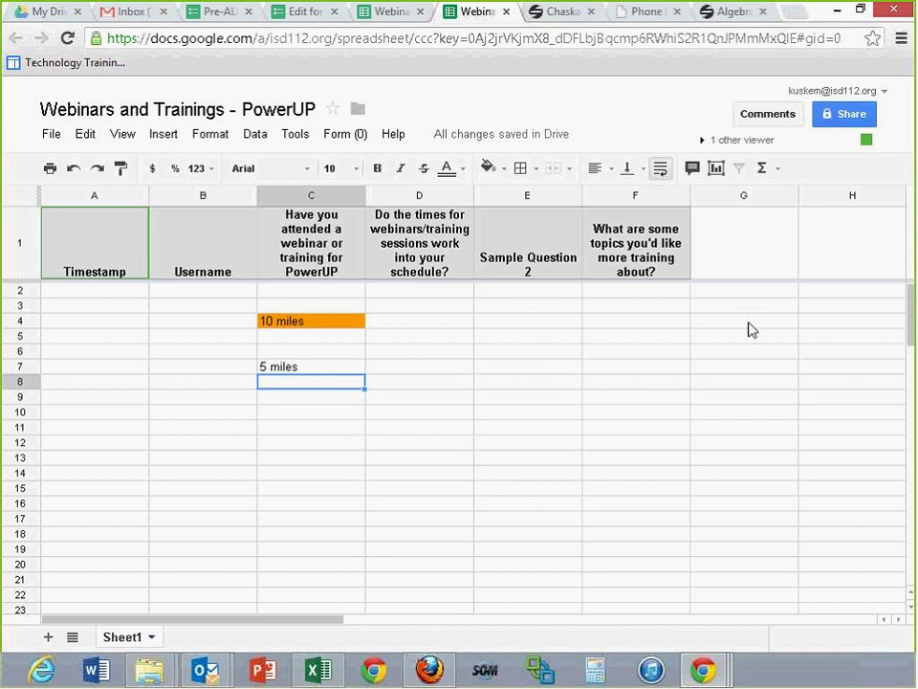
Step: Return to Google Drive and create a new blank form
left_click(16, 109)
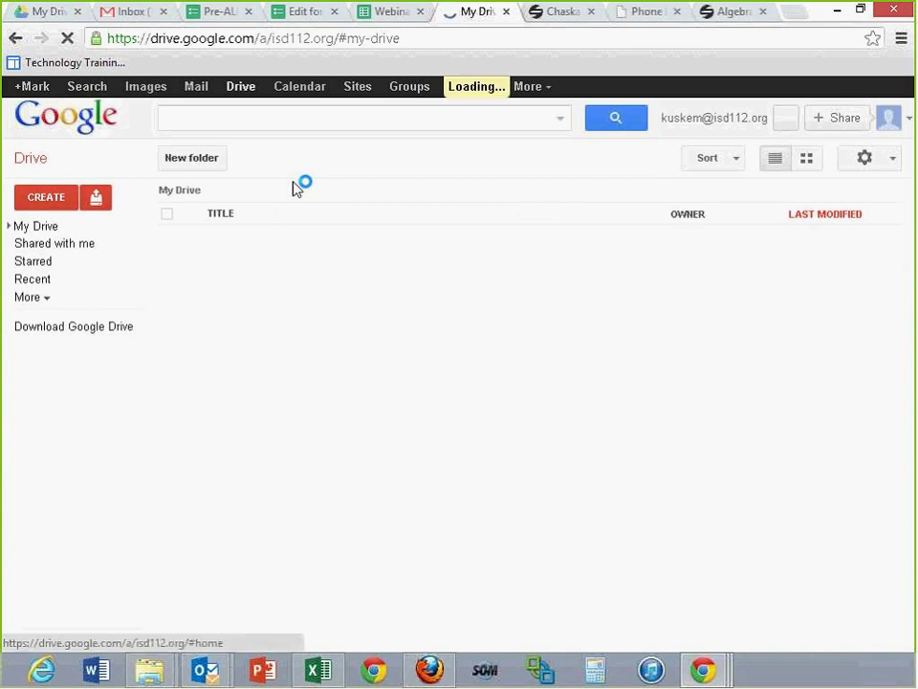
left_click(55, 201)
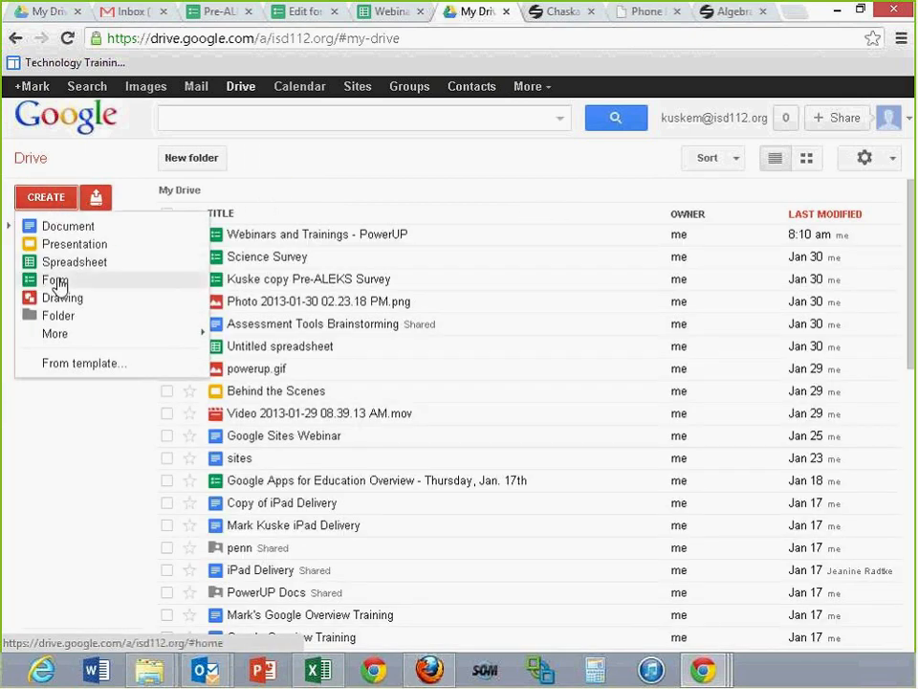
left_click(57, 283)
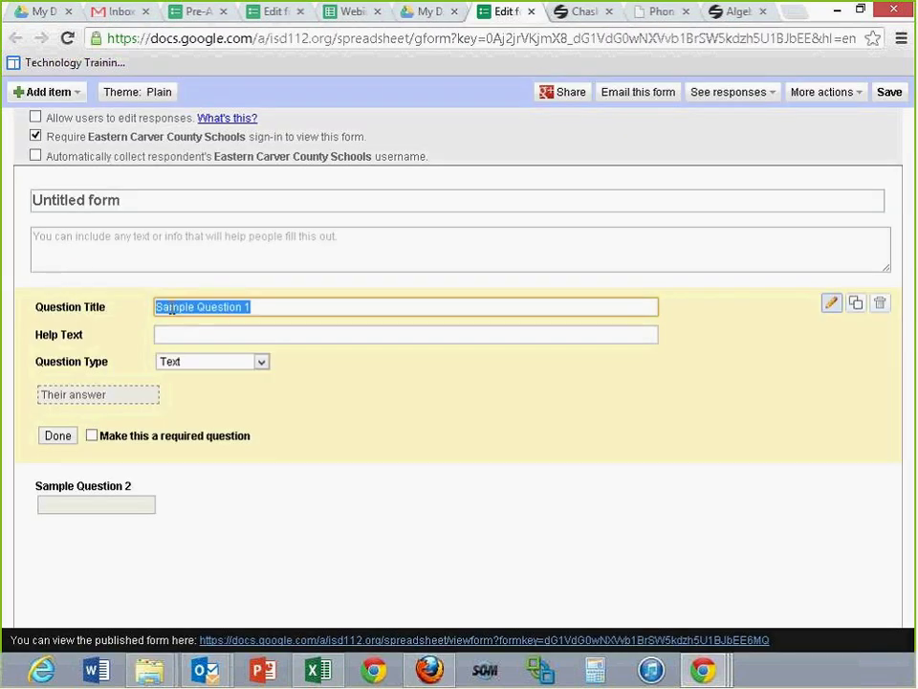
Step: Make the first question 'What did you learn today?' with a paragraph-text answer
type("What ")
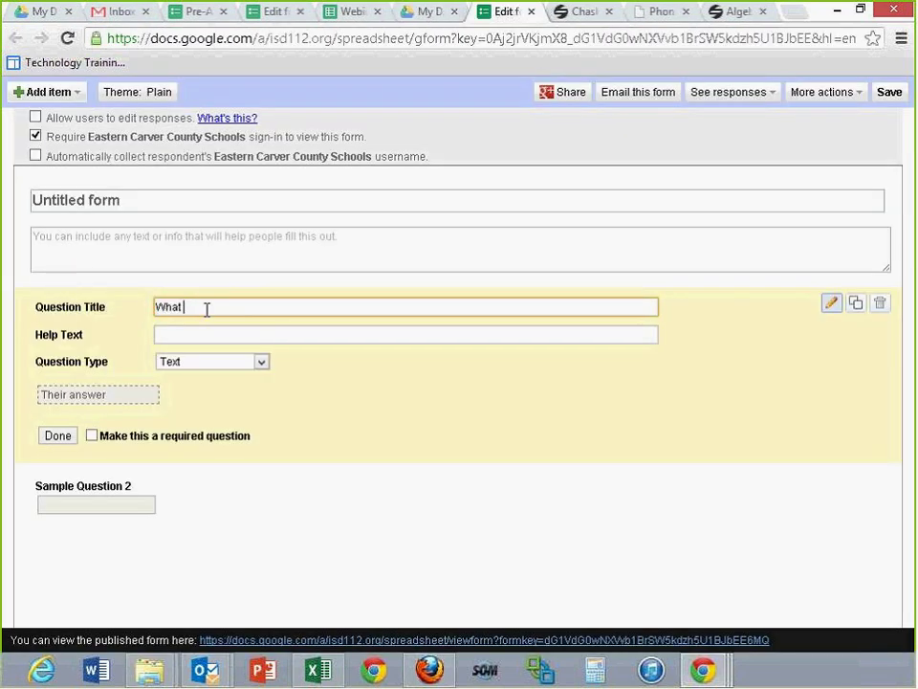
type("did you learn today?")
left_click(261, 362)
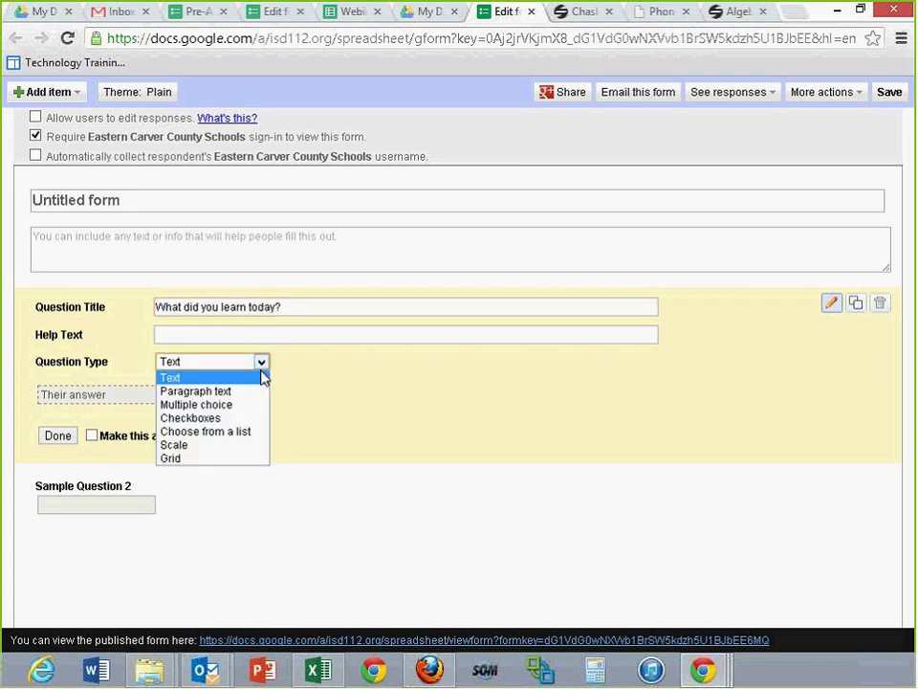
left_click(248, 391)
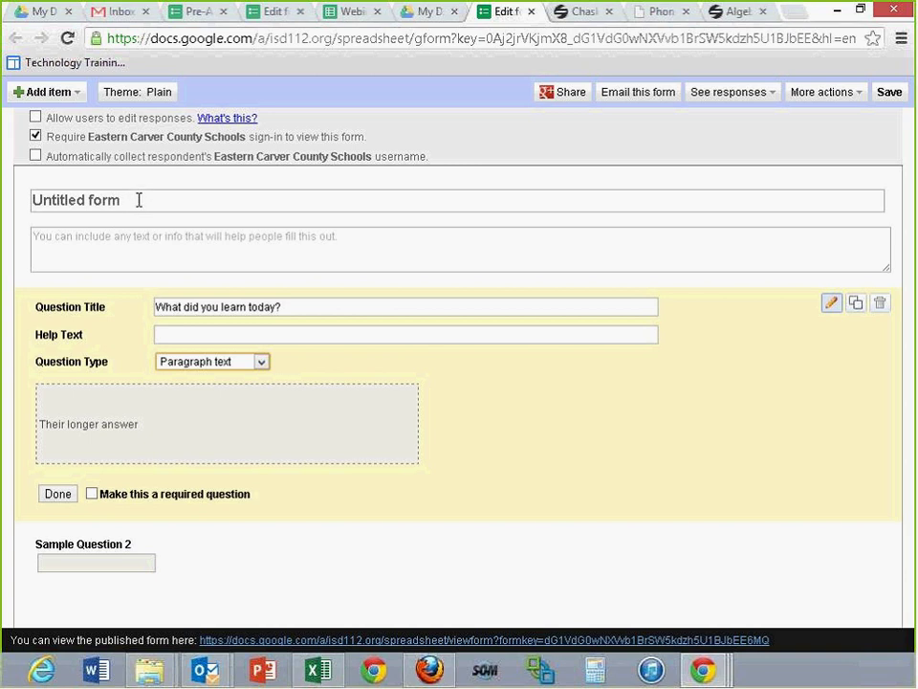
Step: Rename the form 'Exit ticket', collect respondents' usernames automatically, and save it
left_click_drag(138, 200, 12, 197)
type("Exi")
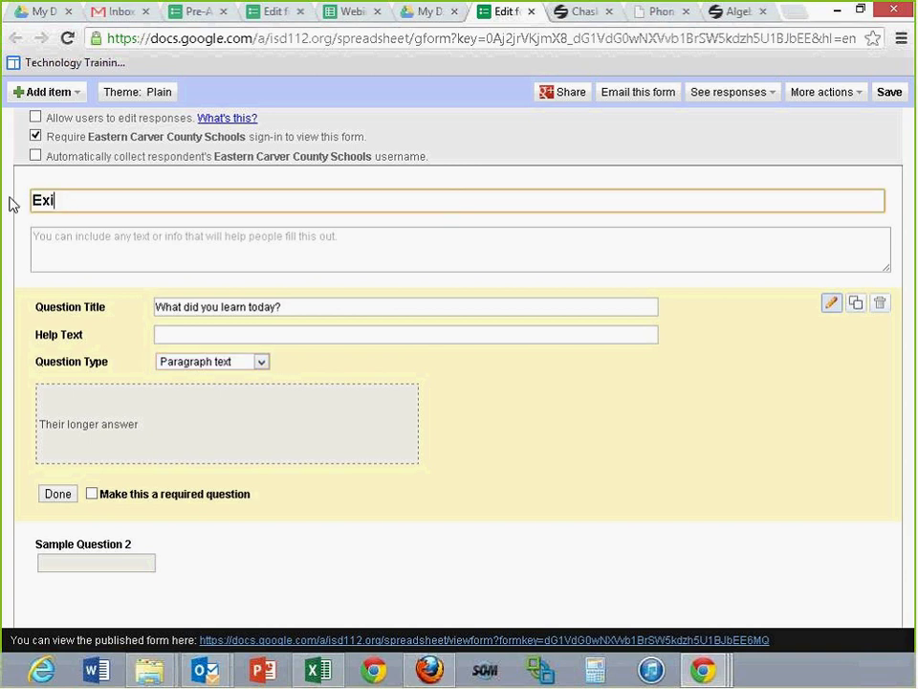
type("t ticket")
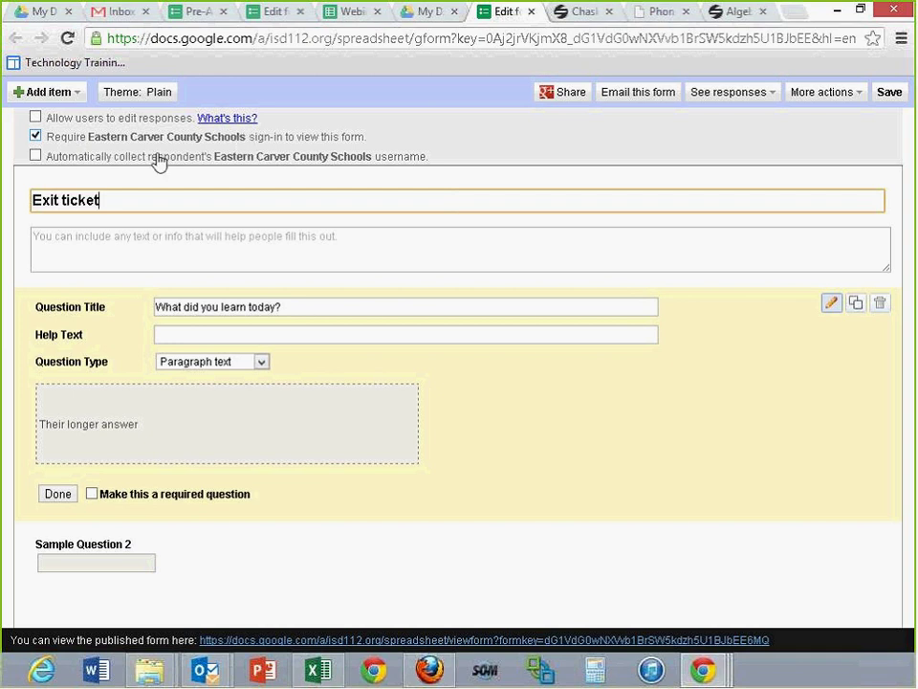
left_click(42, 161)
left_click(36, 156)
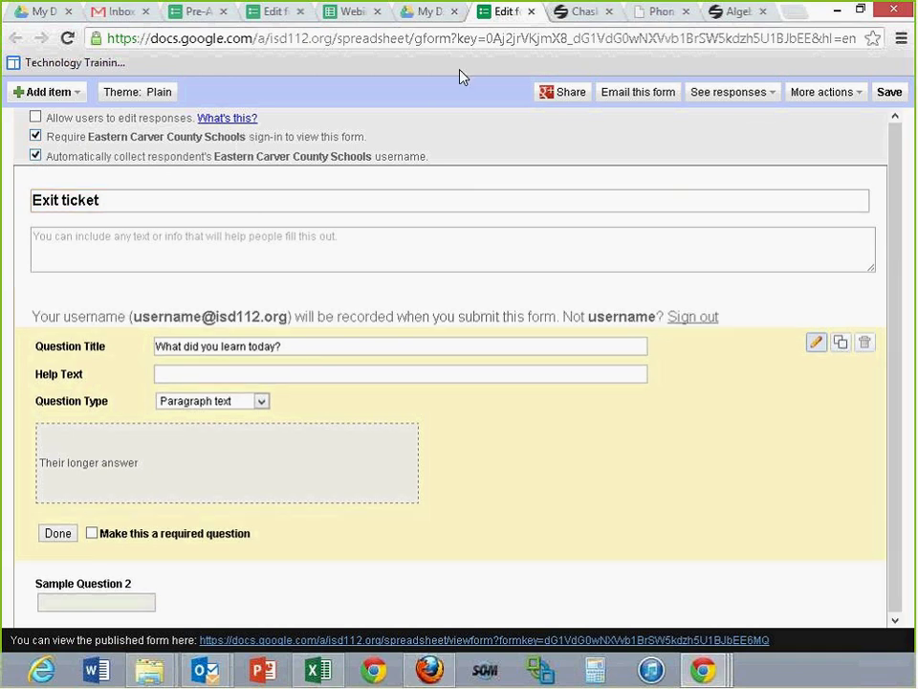
left_click(889, 93)
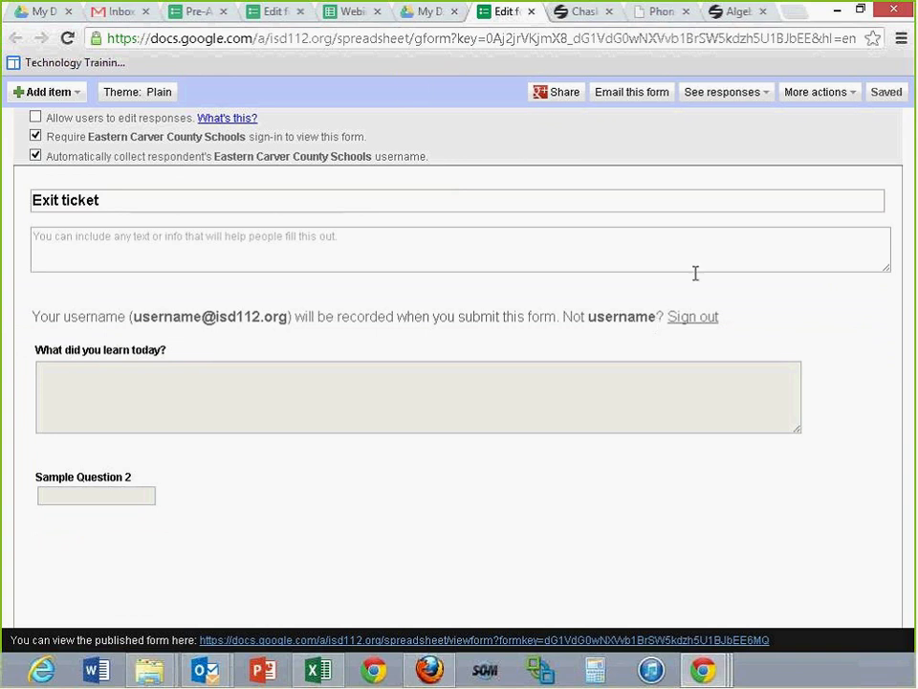
Step: Copy the Exit ticket form's published link, view the Chaska and Algebra 1 tabs, and return
right_click(429, 638)
left_click(485, 603)
left_click(585, 13)
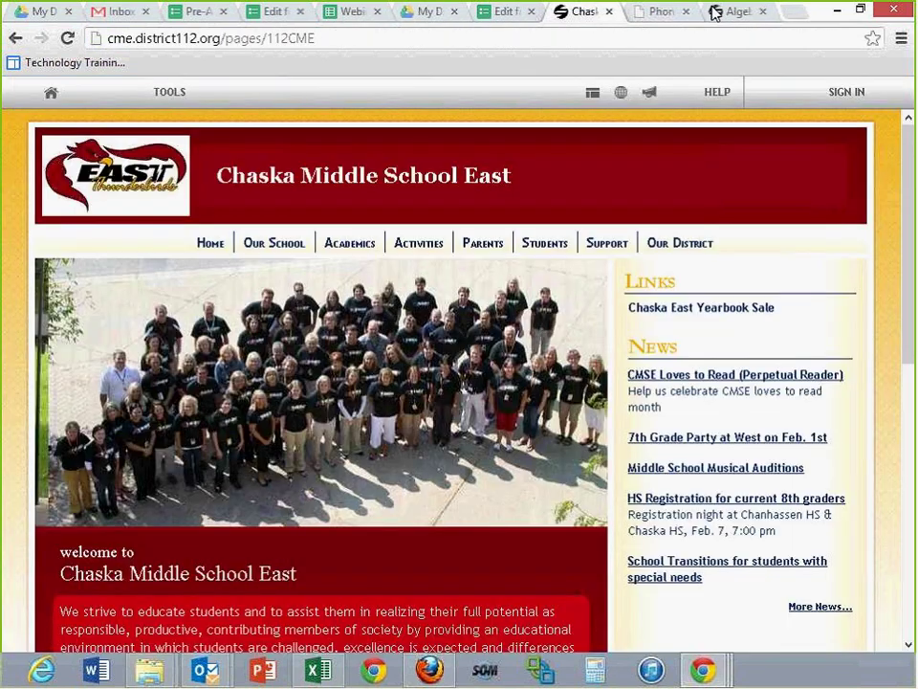
left_click(734, 12)
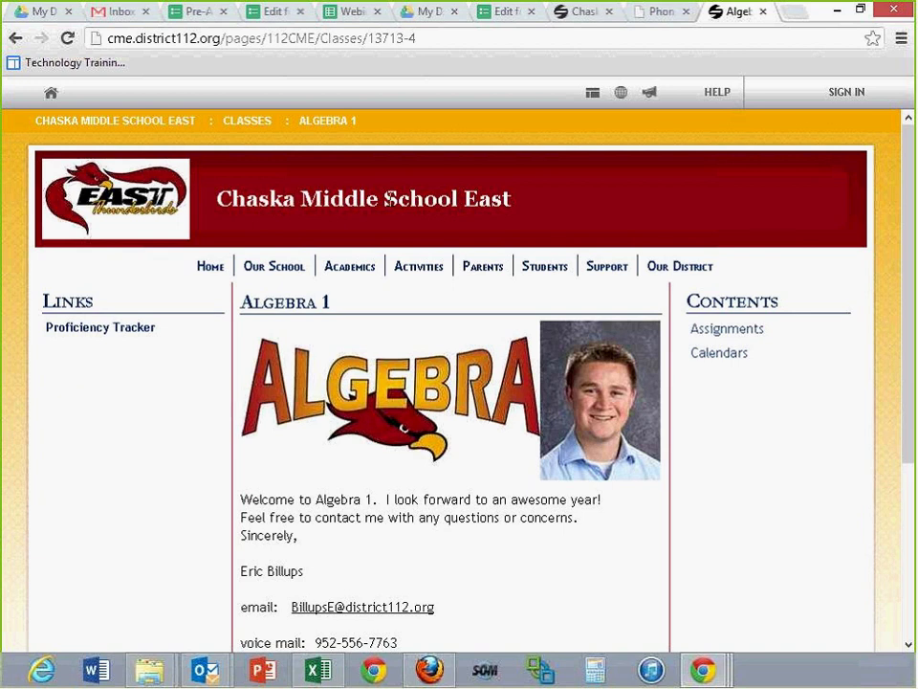
left_click(504, 12)
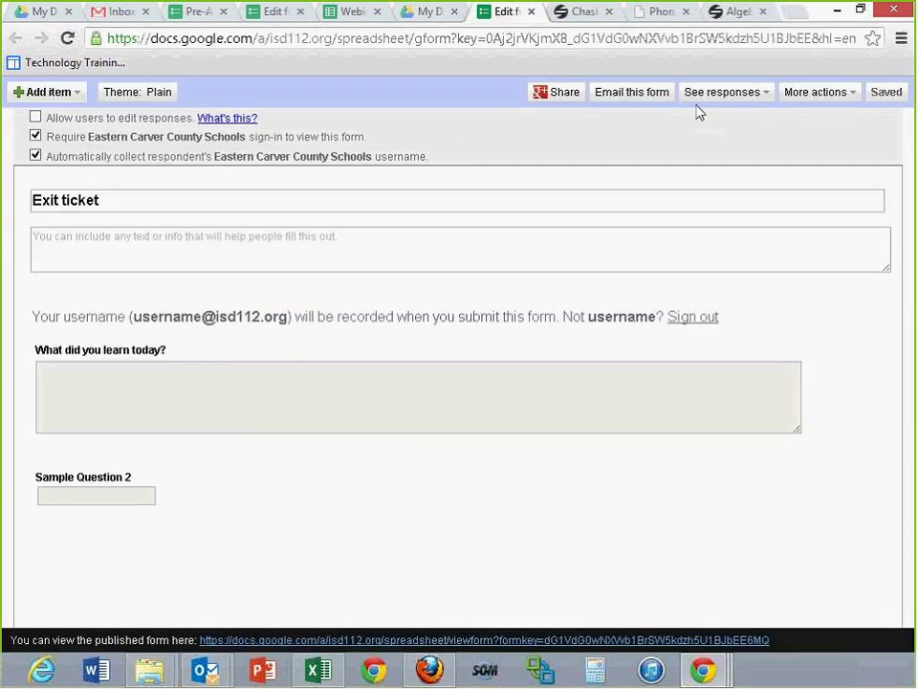
Step: Open the Exit ticket responses spreadsheet from the form's responses view
left_click(762, 94)
left_click(717, 133)
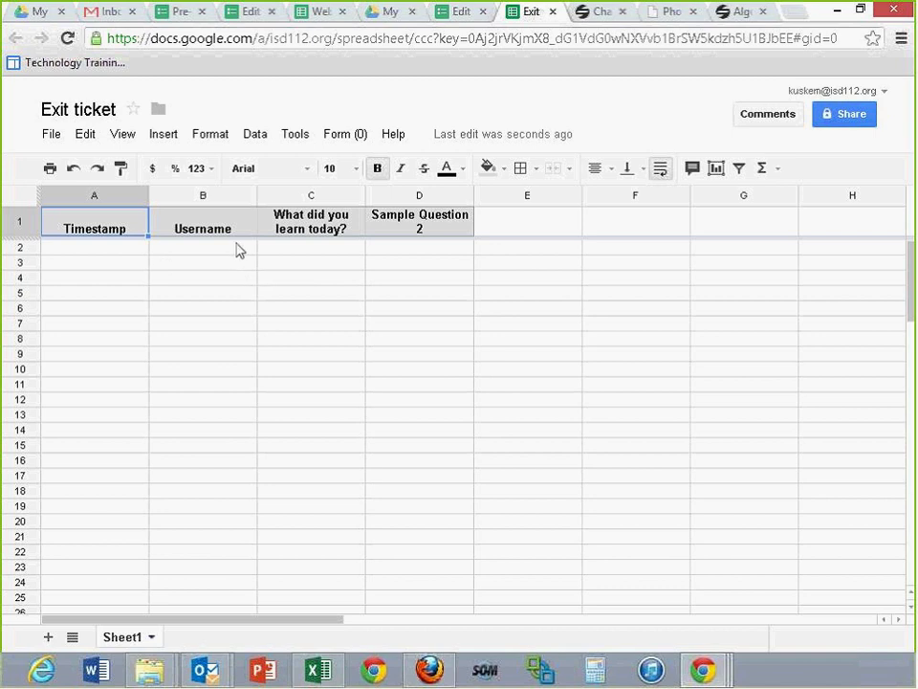
Step: Look over the sheet's Form menu options, then go back to the Drive file list
left_click(335, 135)
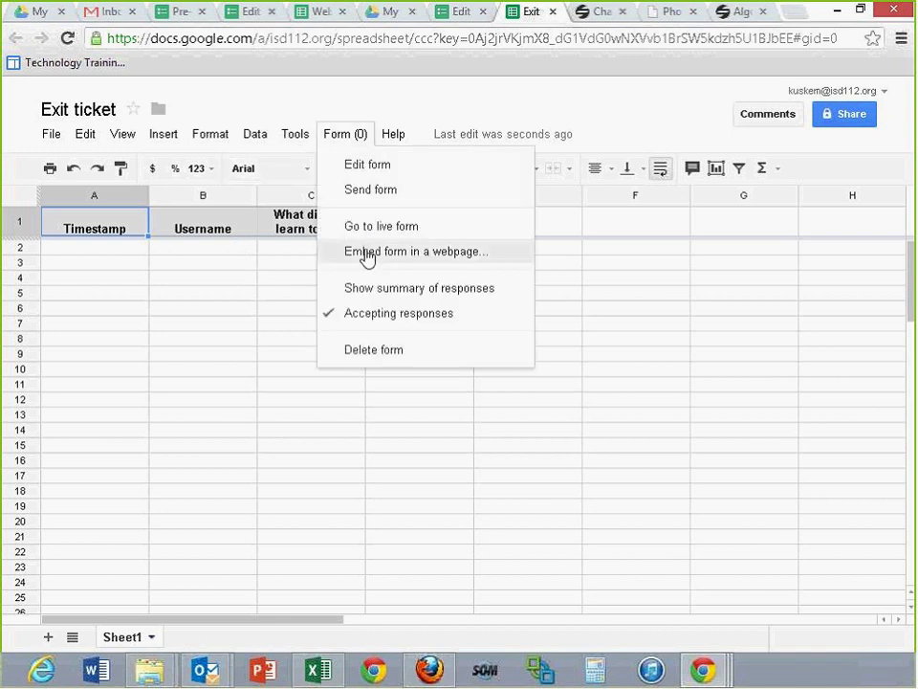
left_click(345, 139)
left_click(344, 140)
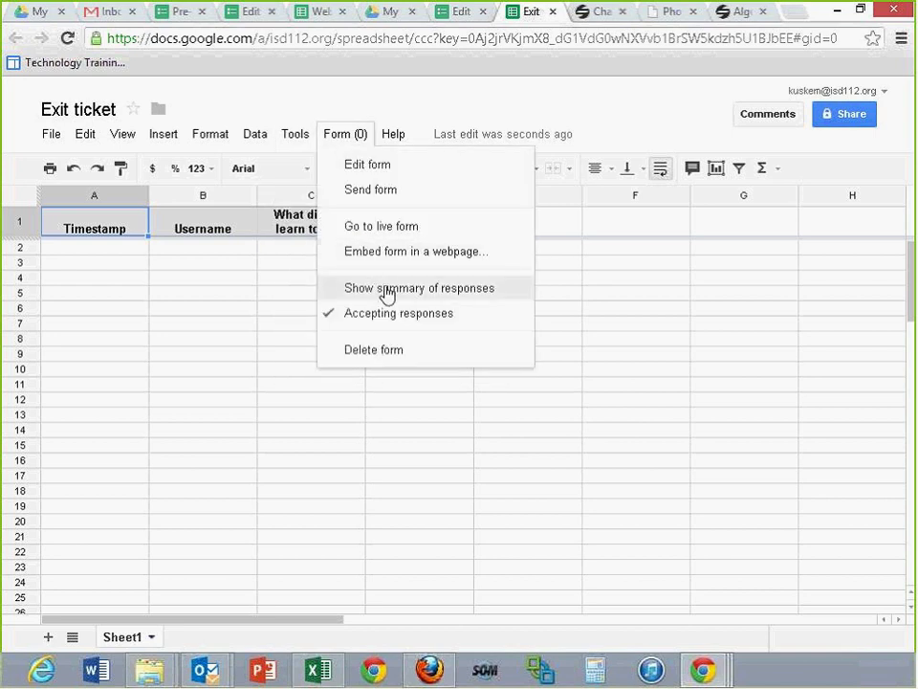
left_click(21, 113)
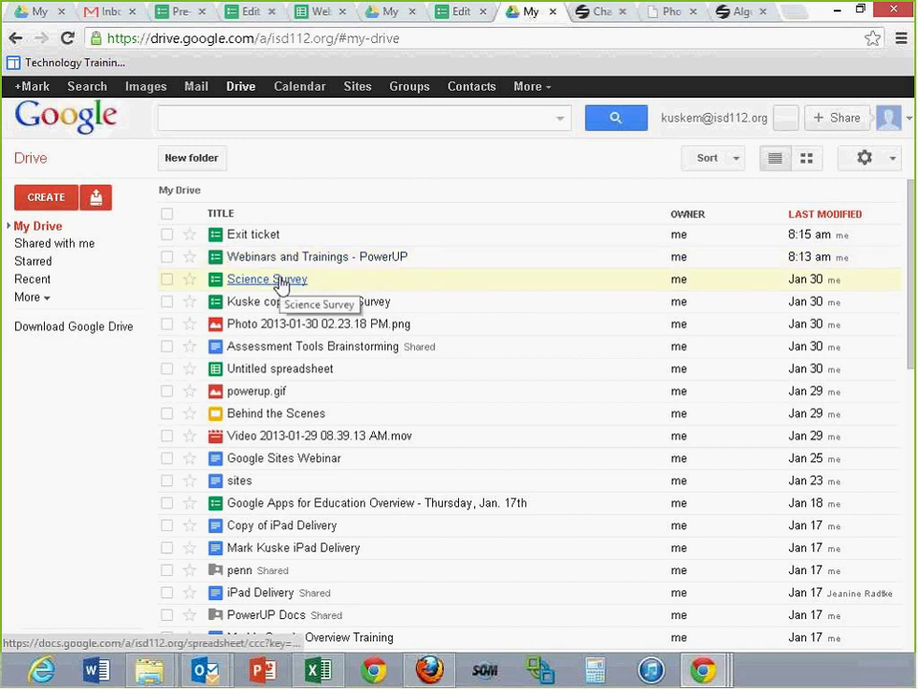
Step: Show the 13-response summary for the Google Apps for Education Overview spreadsheet
left_click(306, 504)
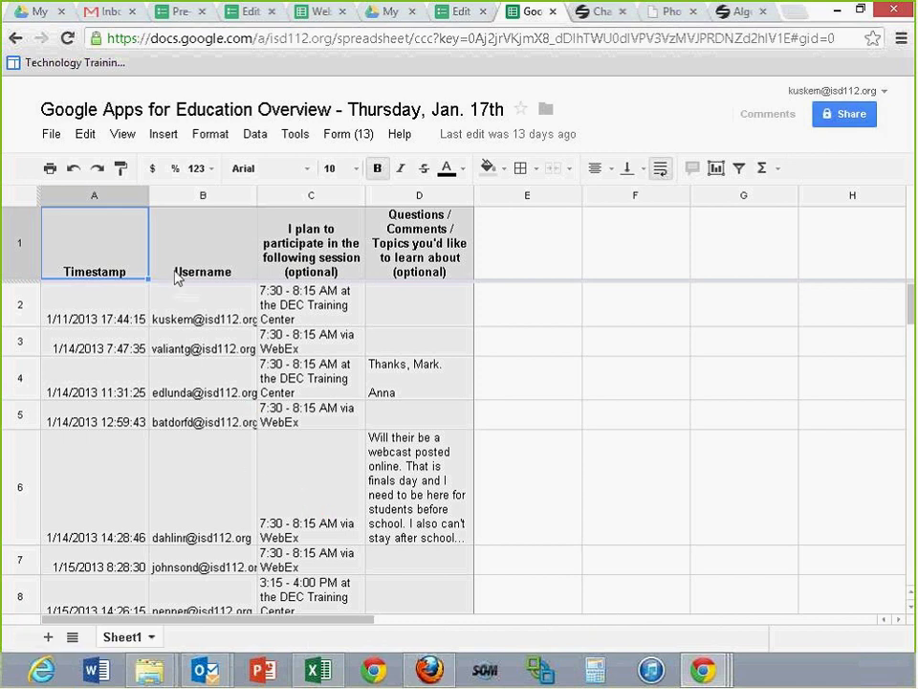
left_click(337, 137)
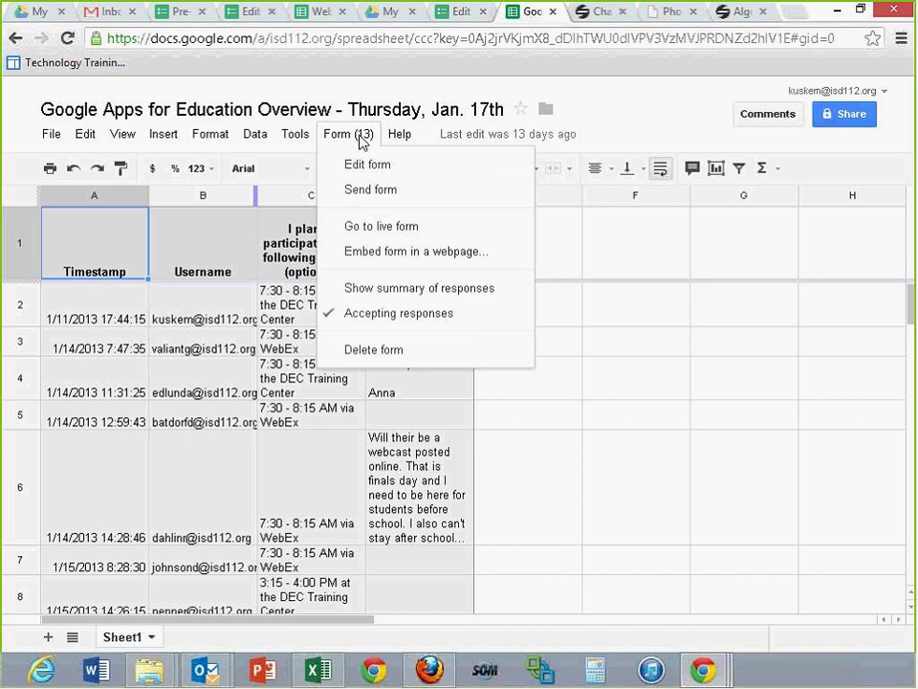
left_click(403, 289)
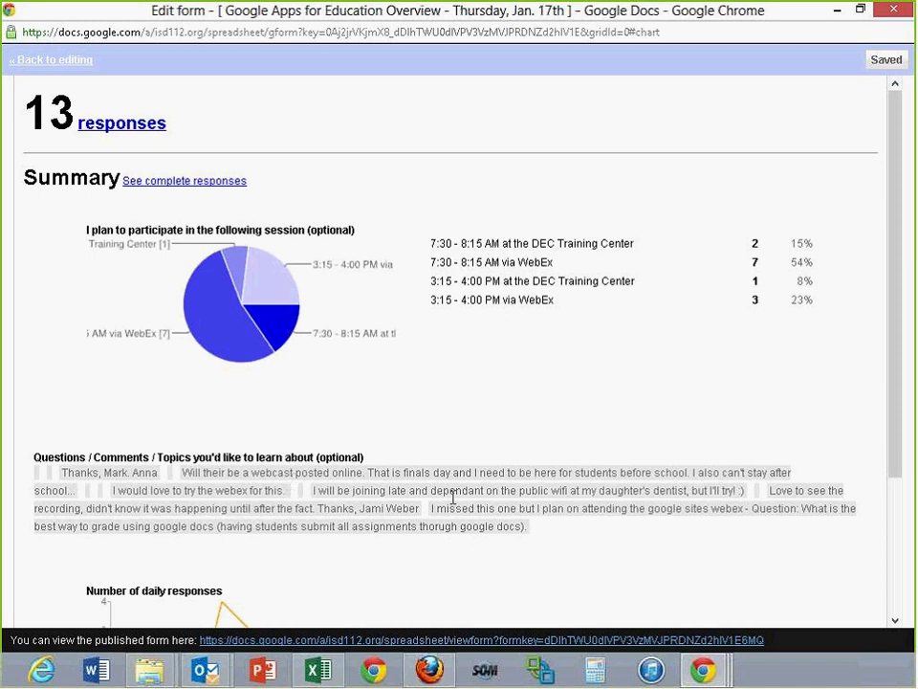
Step: Review the summary charts, then return to the complete overview response spreadsheet
scroll(455, 521, "down", 3)
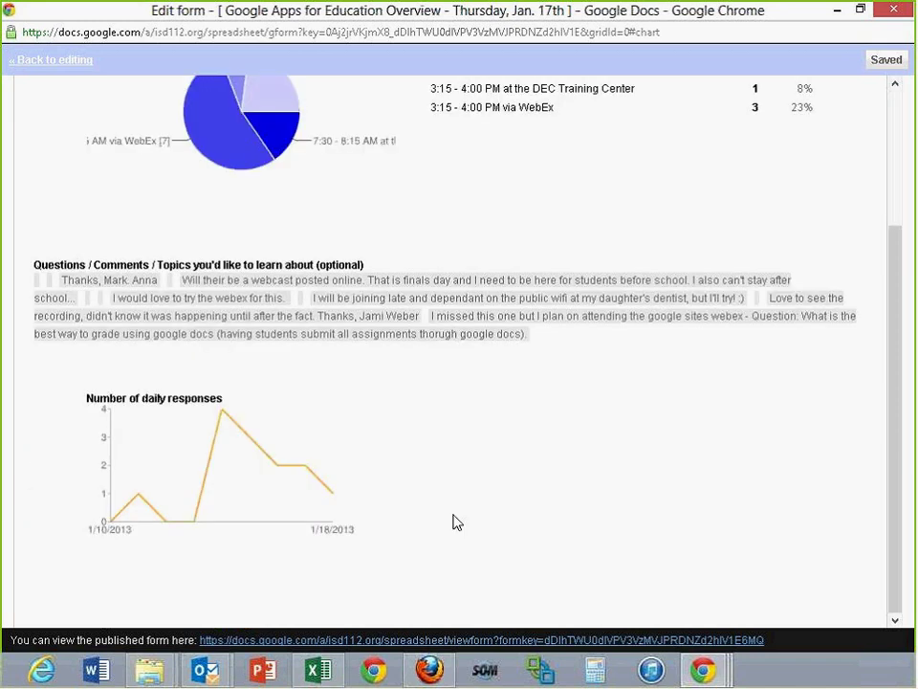
scroll(456, 522, "up", 3)
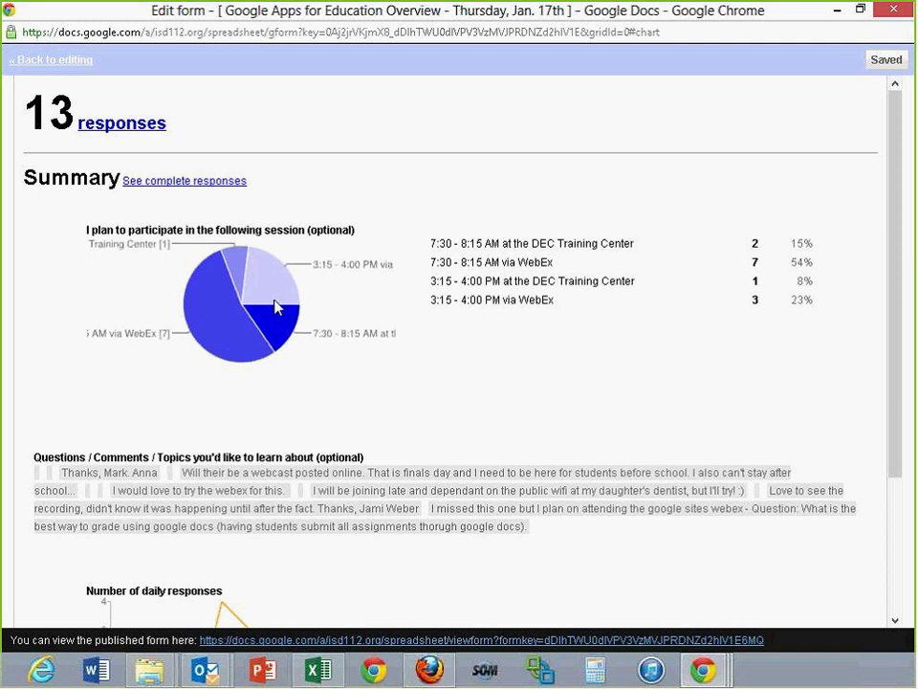
left_click(166, 182)
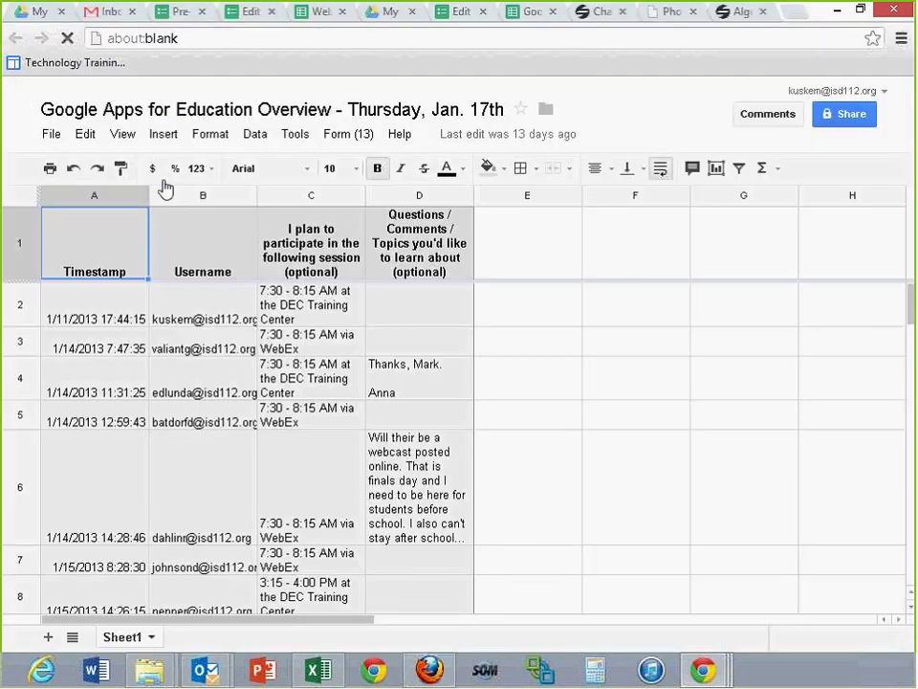